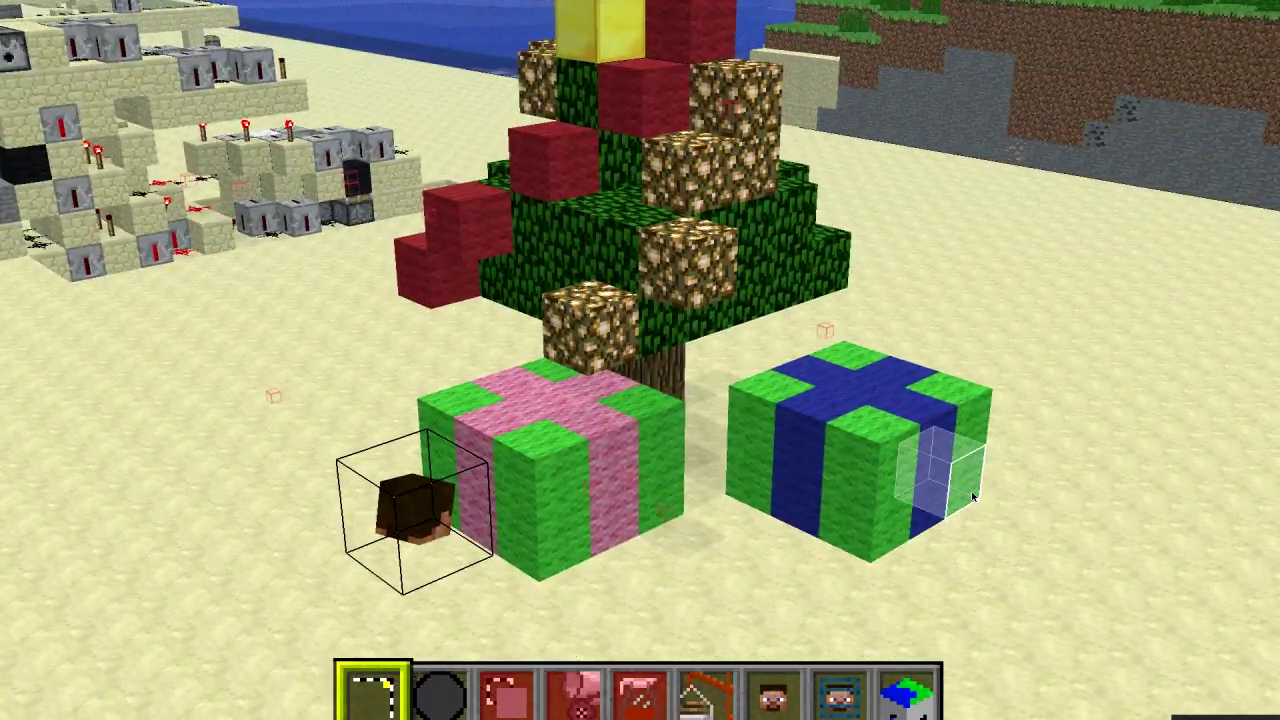
# Select a 7W x 6L x 2H box enclosing both wool presents under the tree.
pyautogui.moveTo(972, 497); pyautogui.dragTo(734, 429)
pyautogui.press('a')
pyautogui.press('d')
pyautogui.press('a')
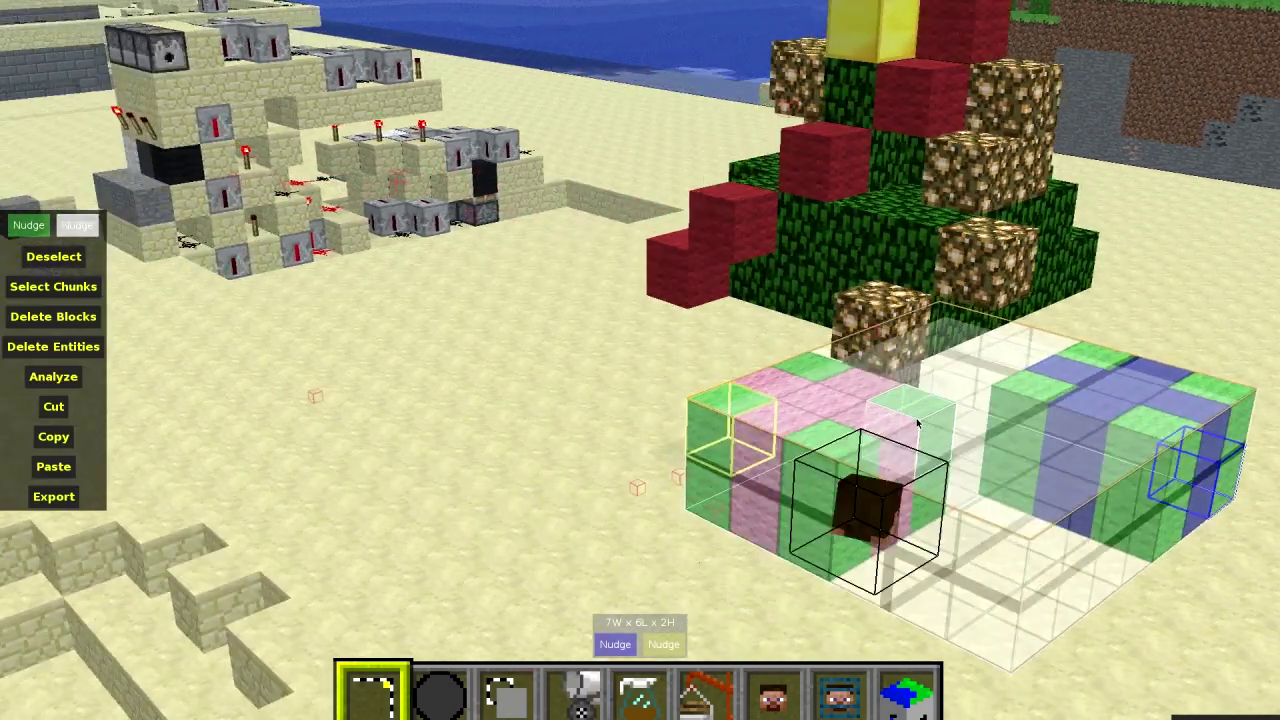
pyautogui.rightClick(1014, 457)
pyautogui.press('a')
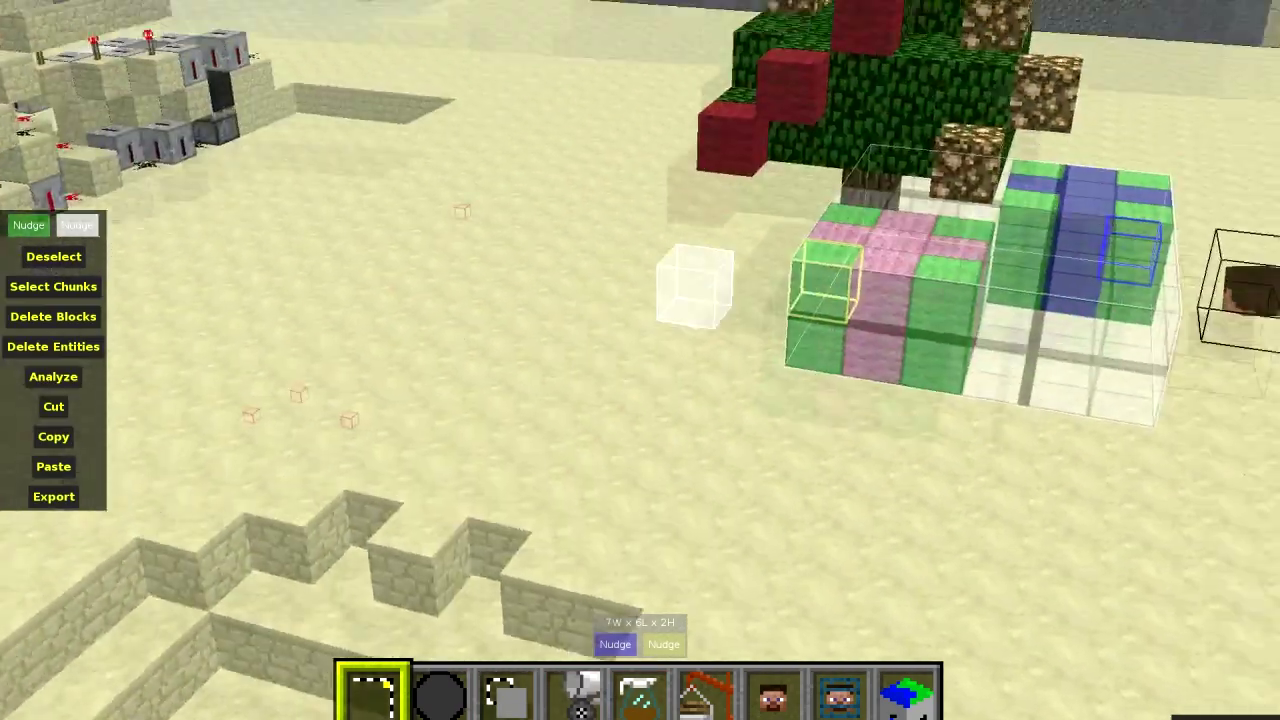
pyautogui.rightClick(640, 360)
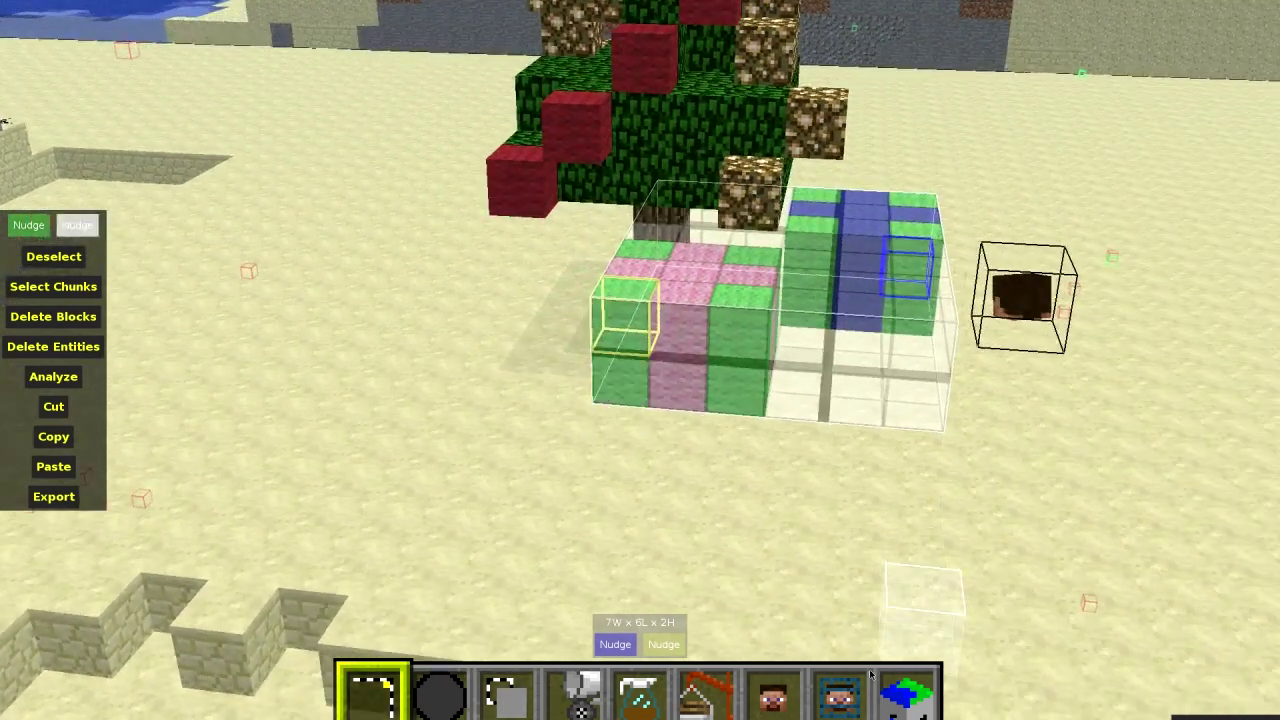
# Choose AMLP's Secret Block Filter for the selection and set its delay until start to 100.
pyautogui.click(647, 700)
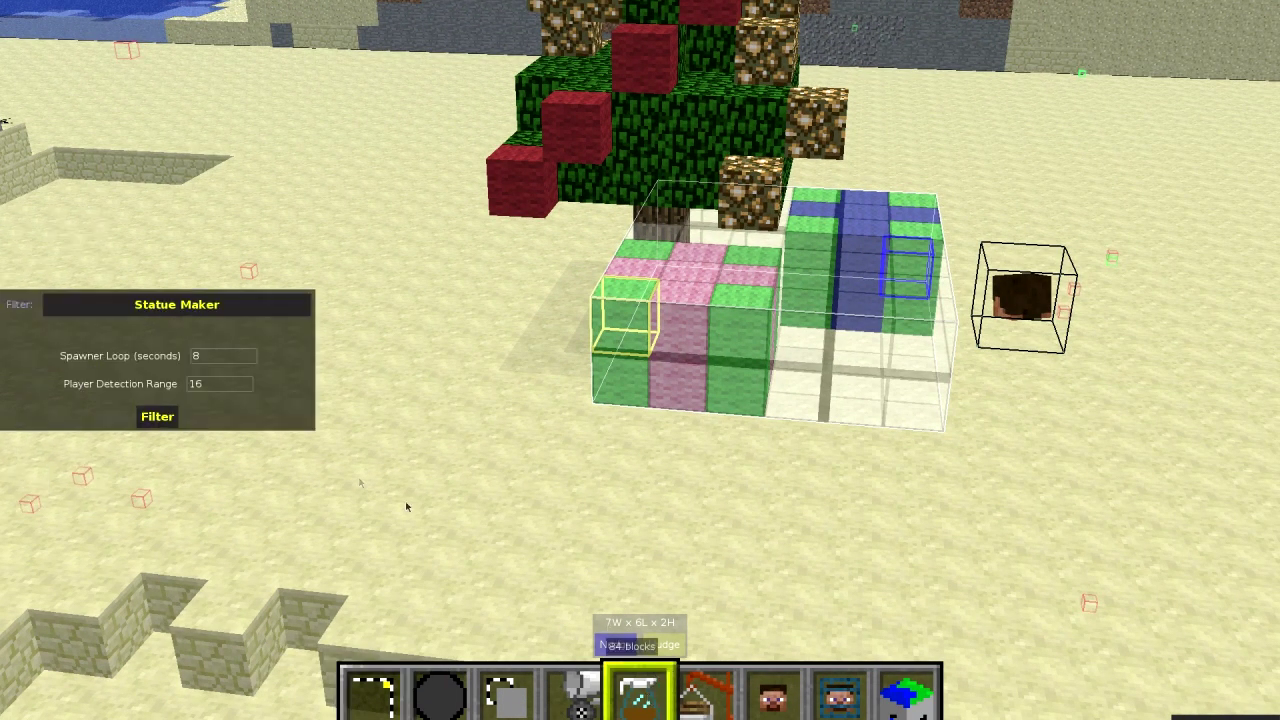
pyautogui.click(184, 310)
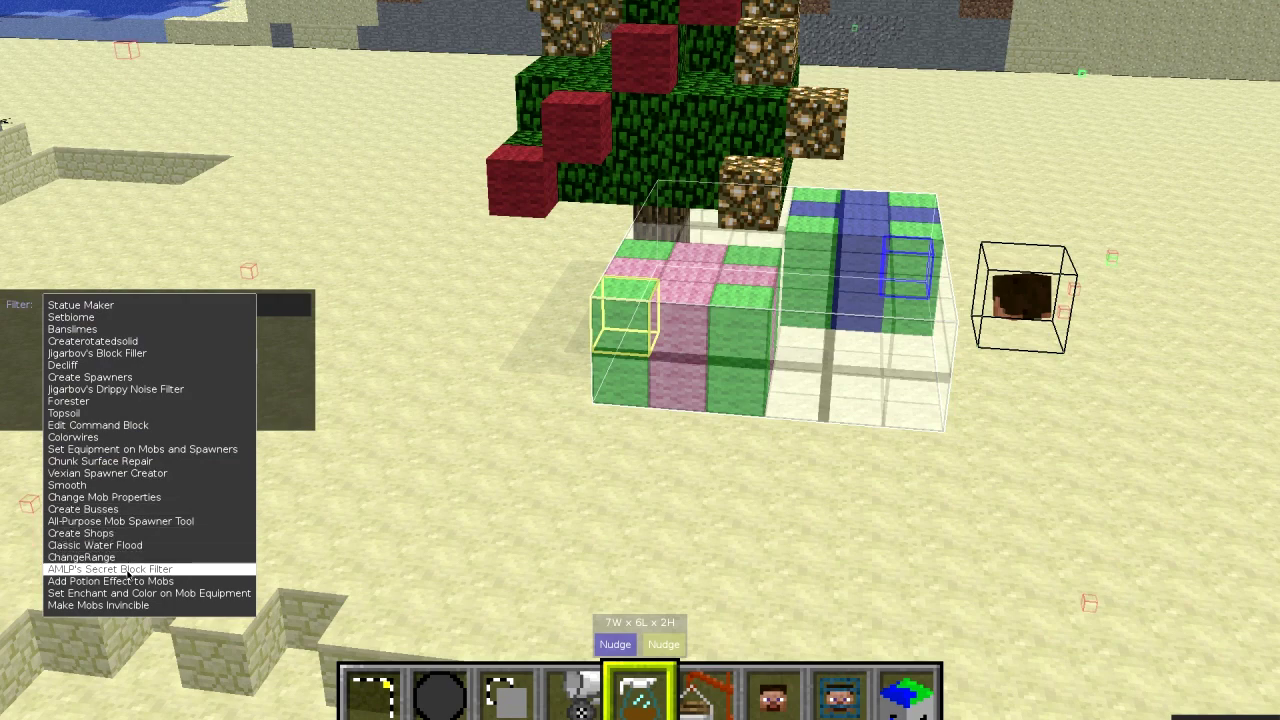
pyautogui.click(128, 569)
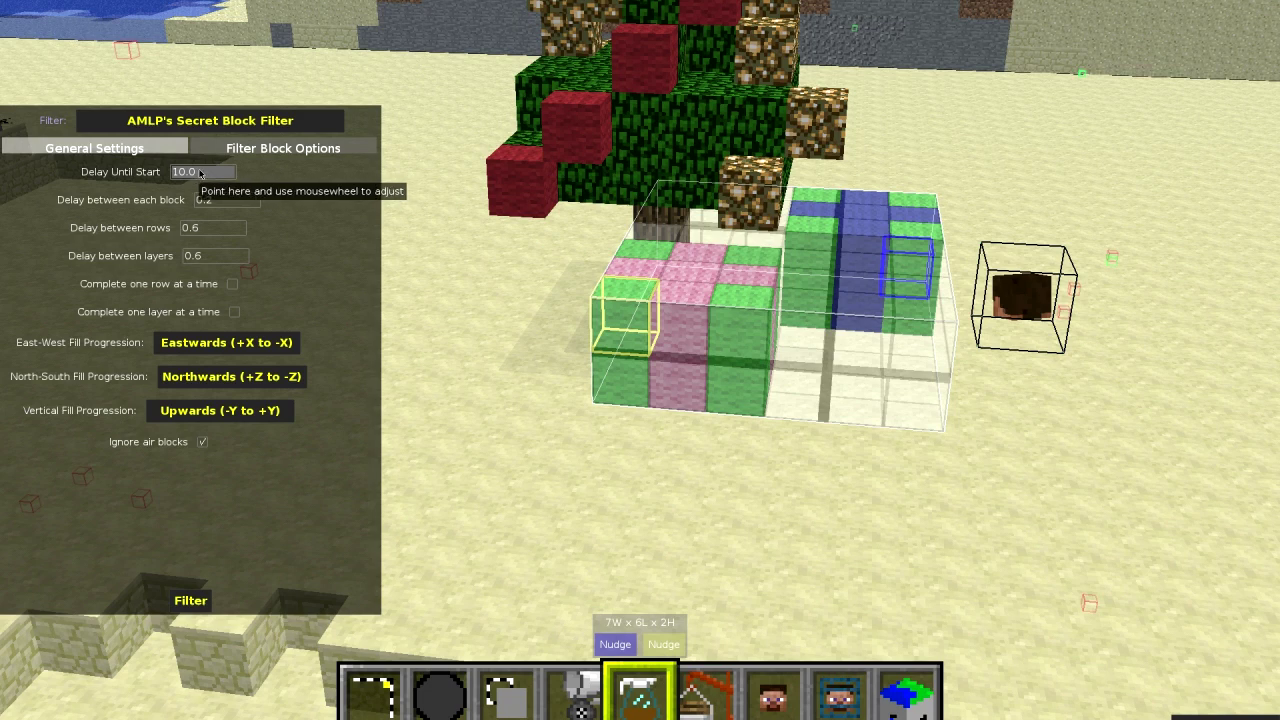
pyautogui.write('100')
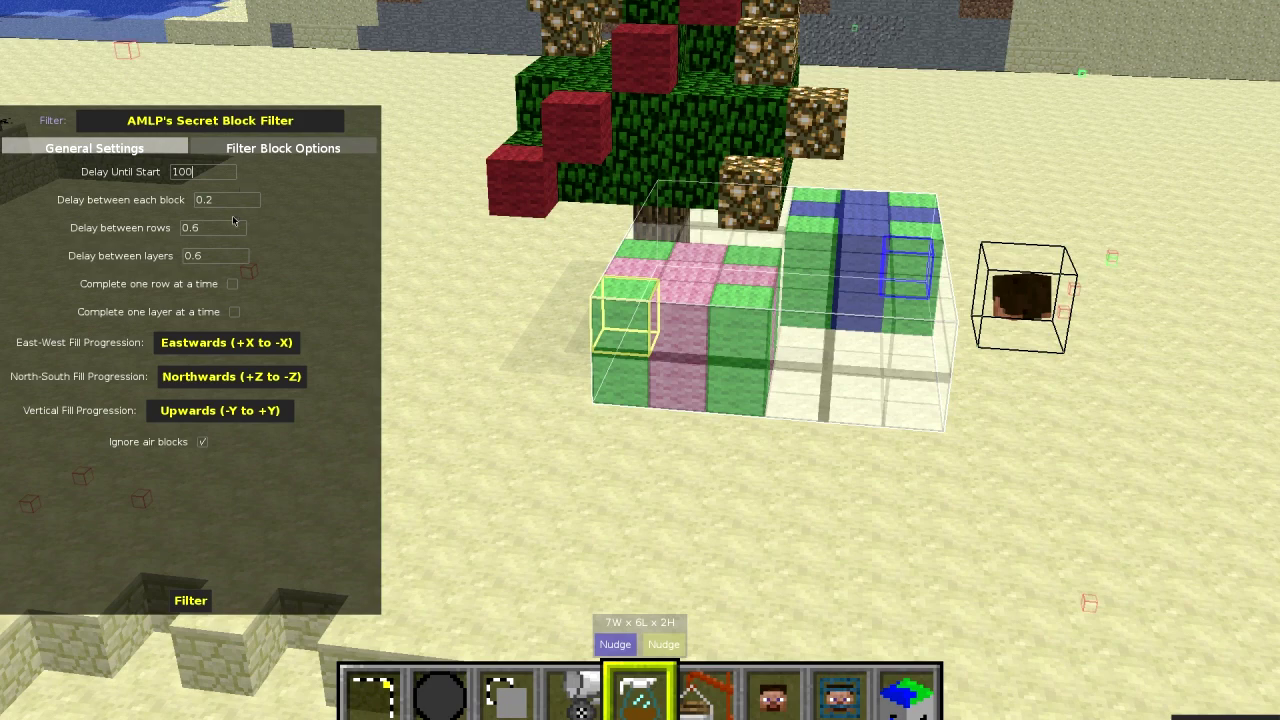
pyautogui.click(255, 152)
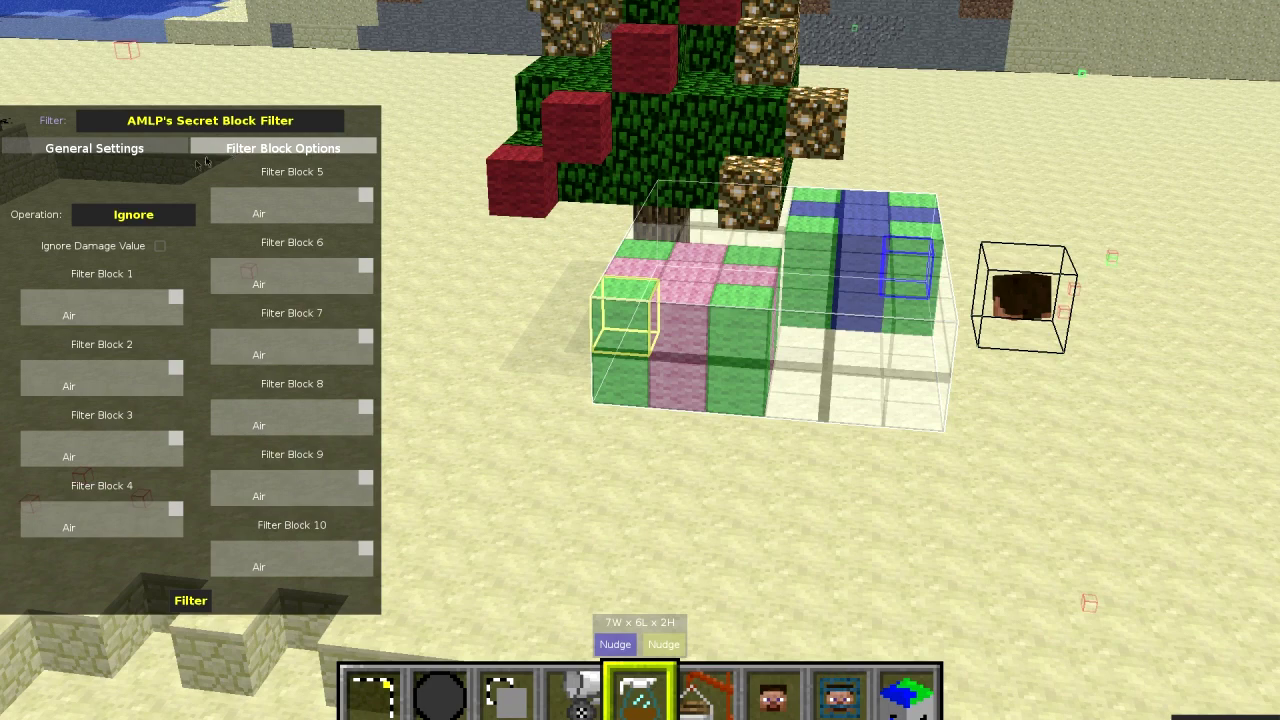
pyautogui.click(116, 149)
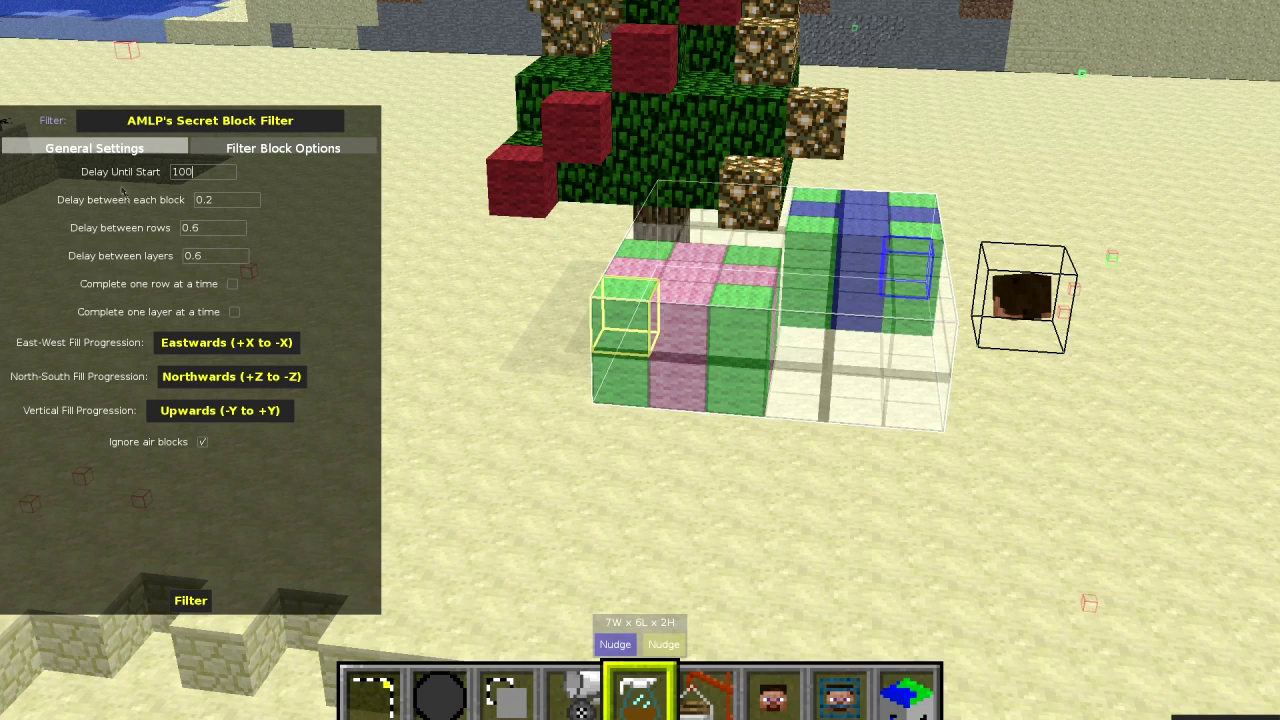
pyautogui.click(218, 203)
# Set the filter operation to Do Not Use Below, with White Wool as filter block 1 and damage values ignored.
pyautogui.click(276, 152)
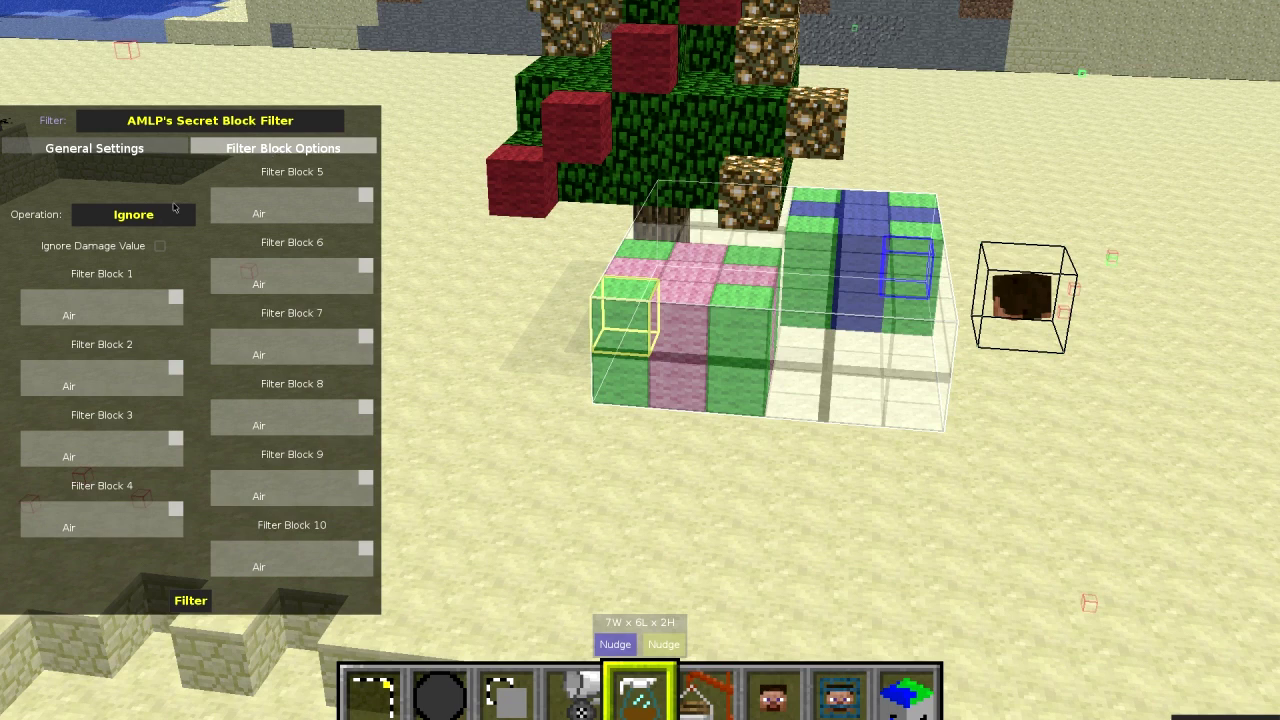
pyautogui.click(140, 215)
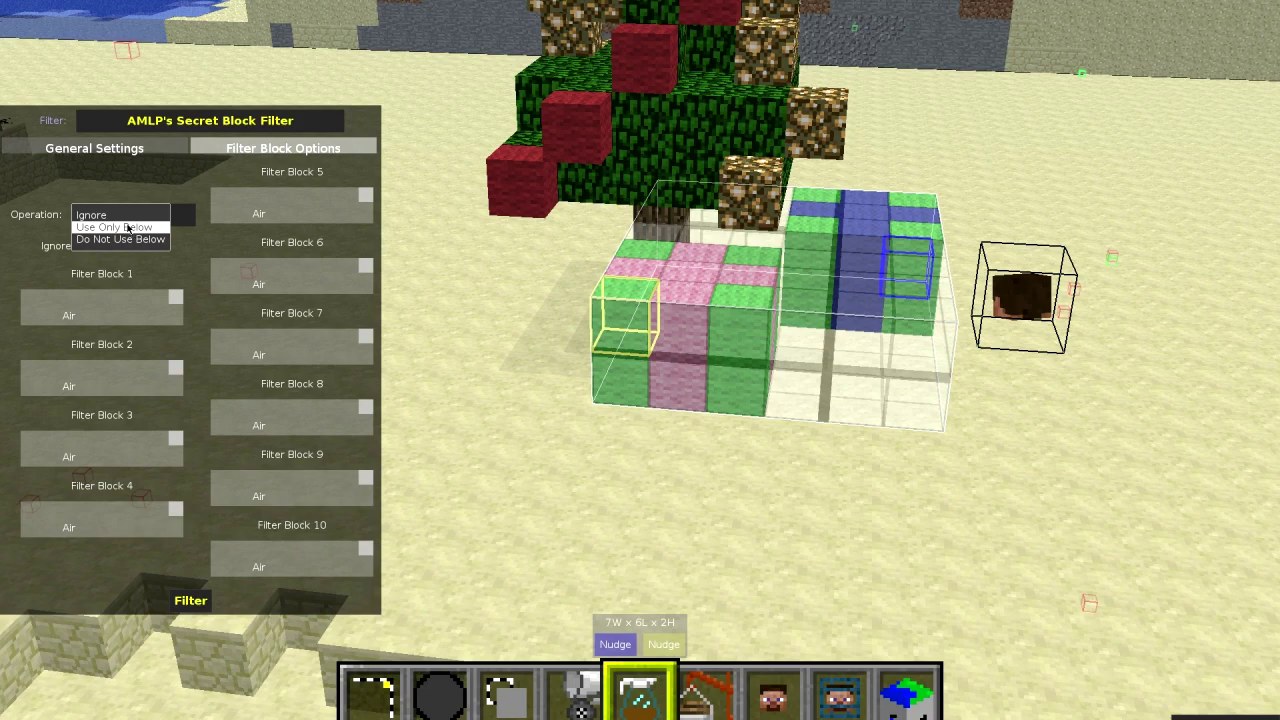
pyautogui.click(116, 240)
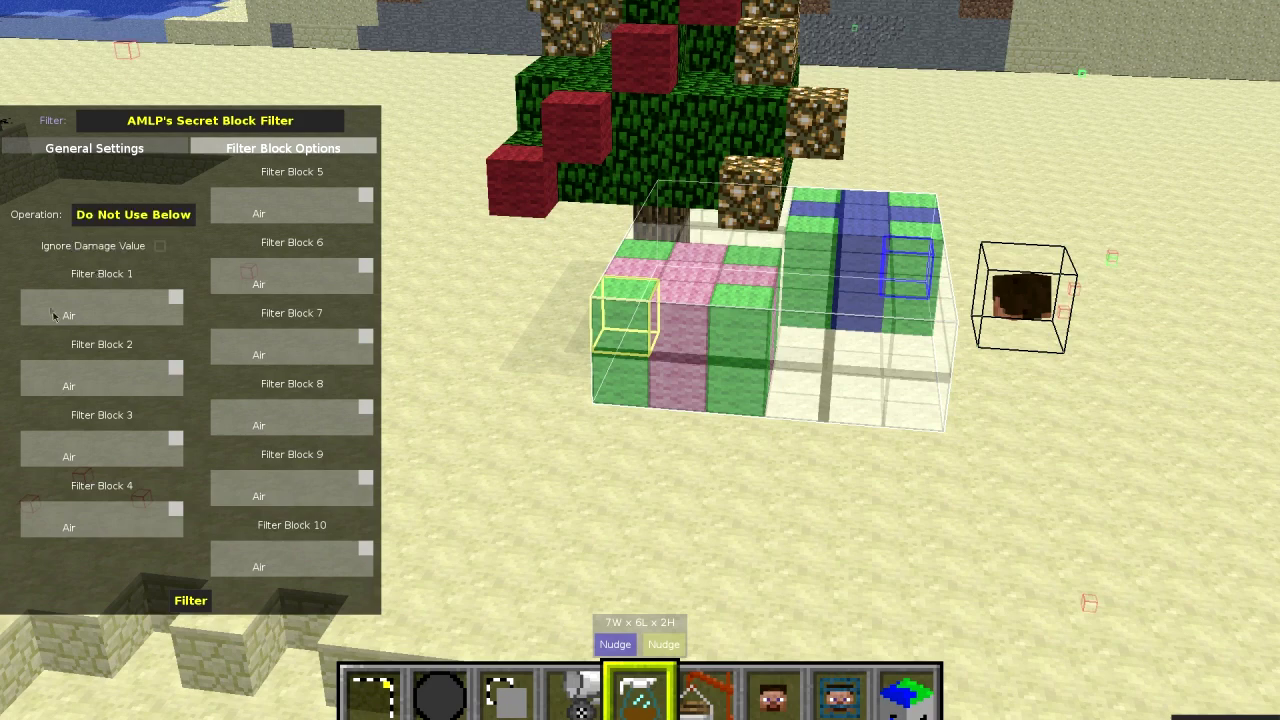
pyautogui.click(52, 313)
pyautogui.write('wo')
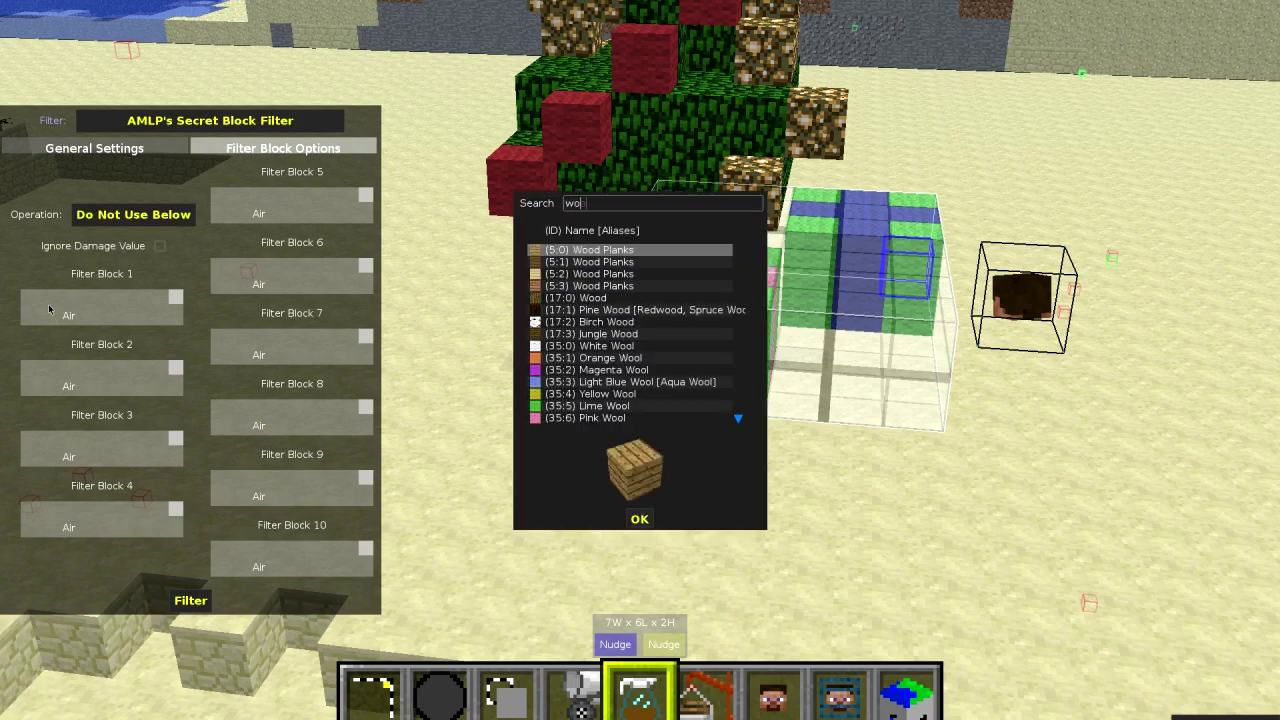
pyautogui.write('ol')
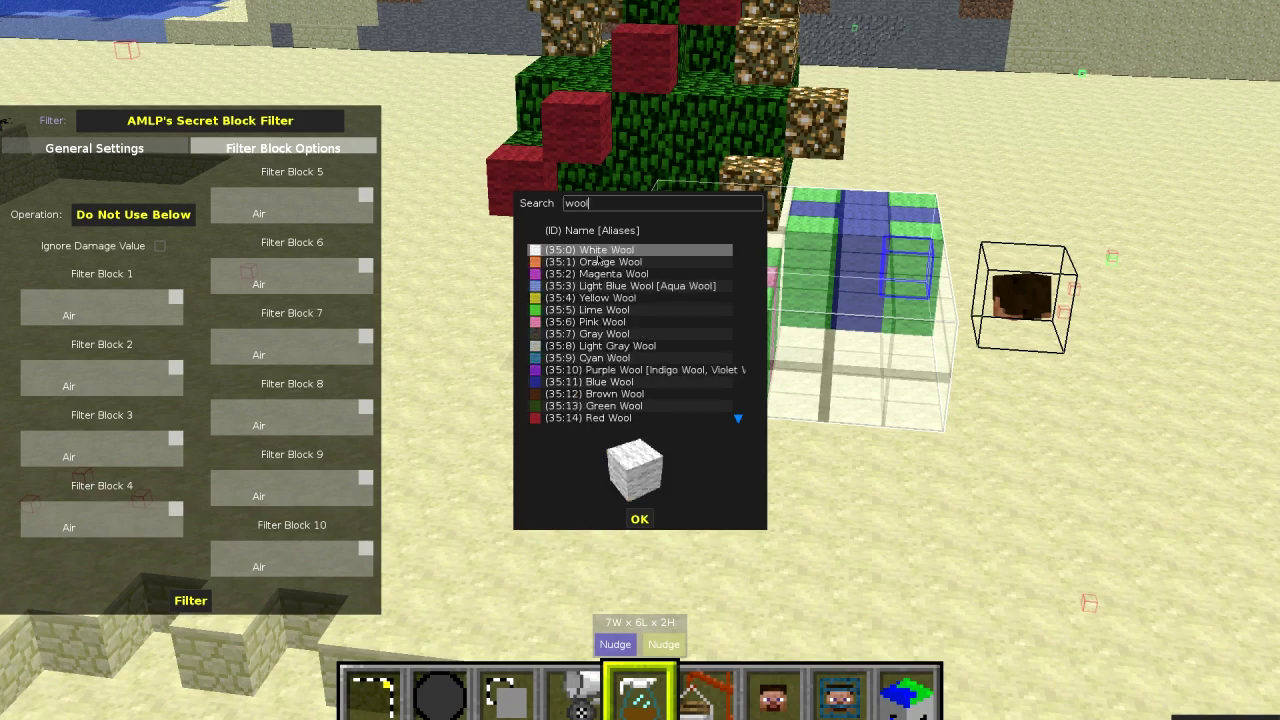
pyautogui.click(640, 520)
pyautogui.click(160, 246)
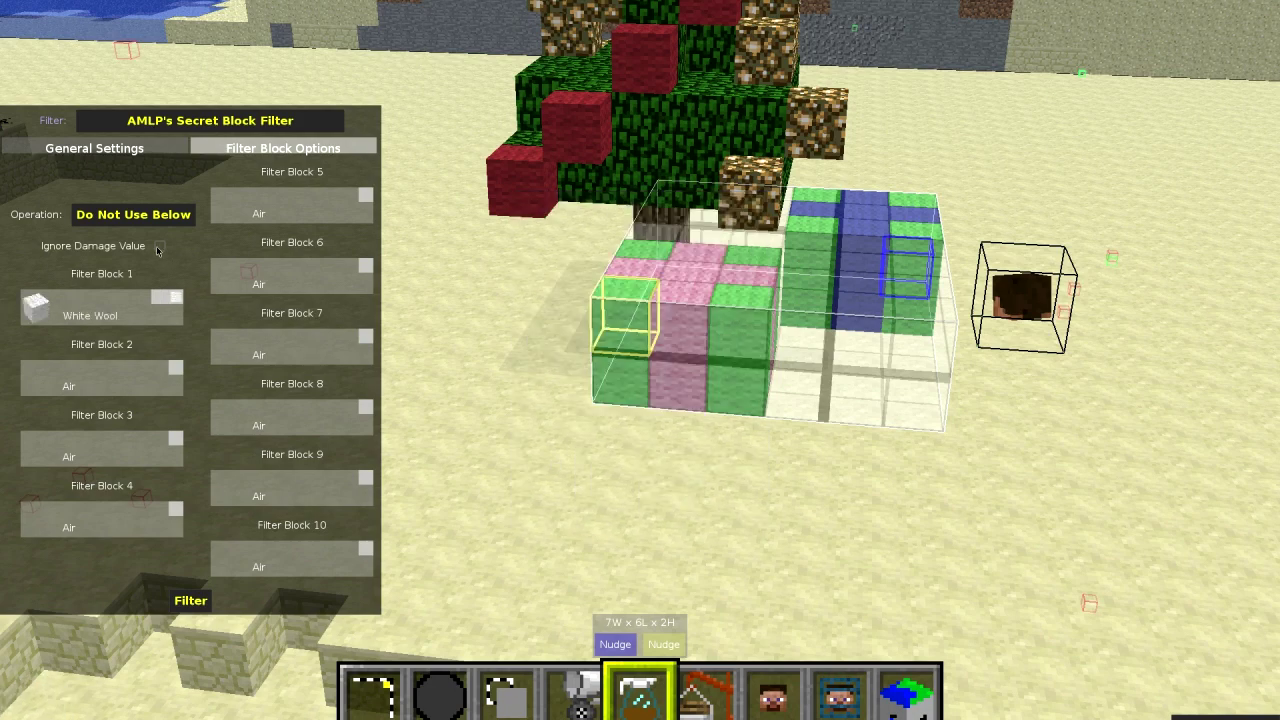
# Set filter block 2 to Wood (17:0).
pyautogui.click(39, 383)
pyautogui.write('wood')
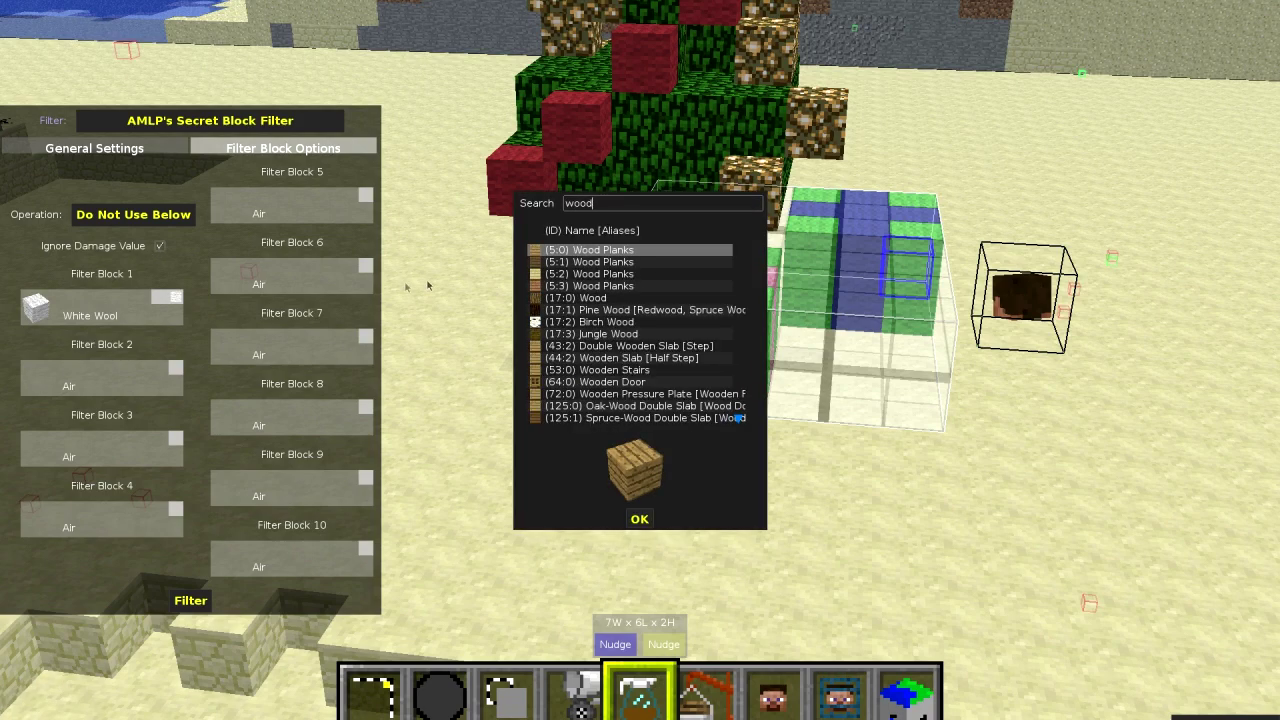
pyautogui.click(588, 298)
pyautogui.click(639, 519)
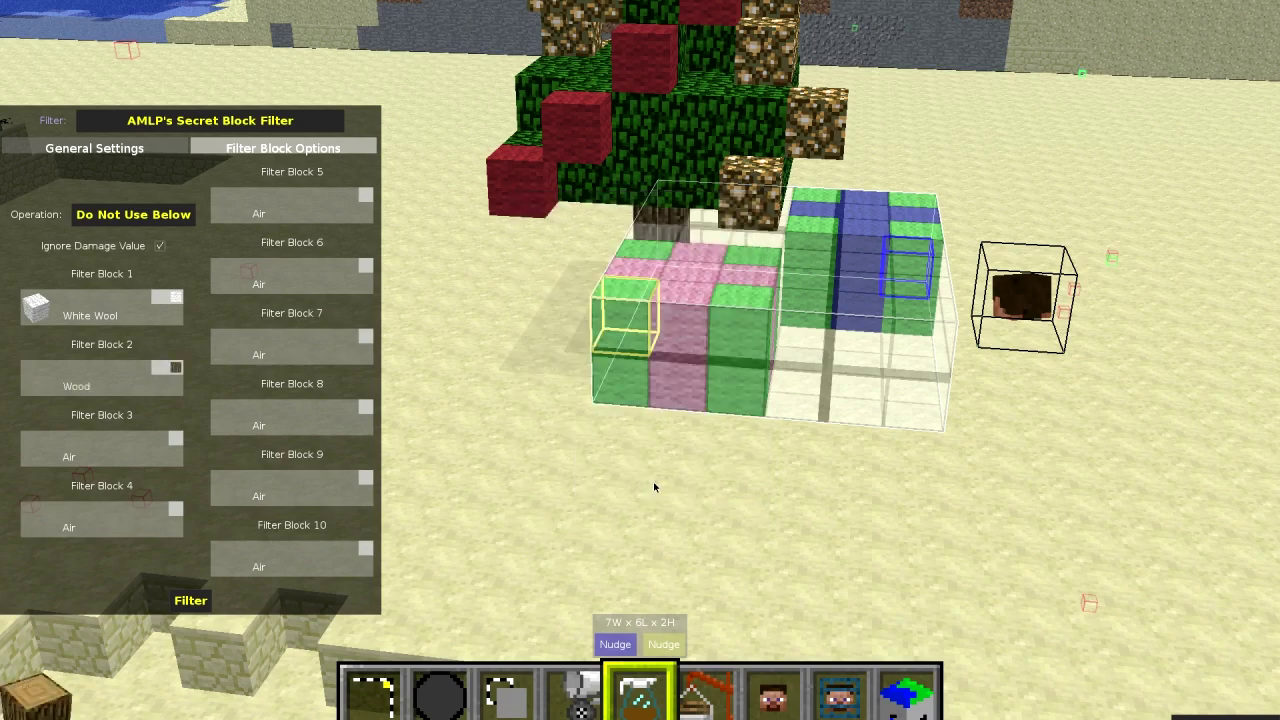
# Run the secret block filter on the selected presents and inspect them.
pyautogui.press('a')
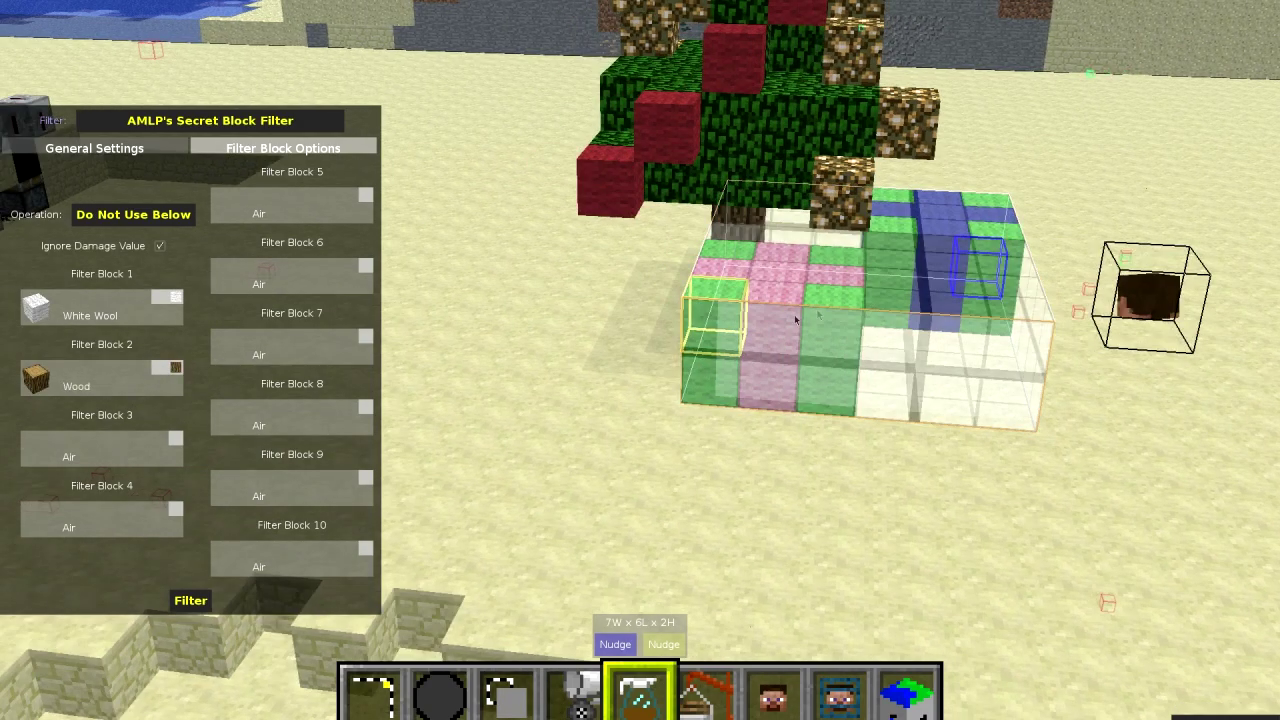
pyautogui.rightClick(817, 286)
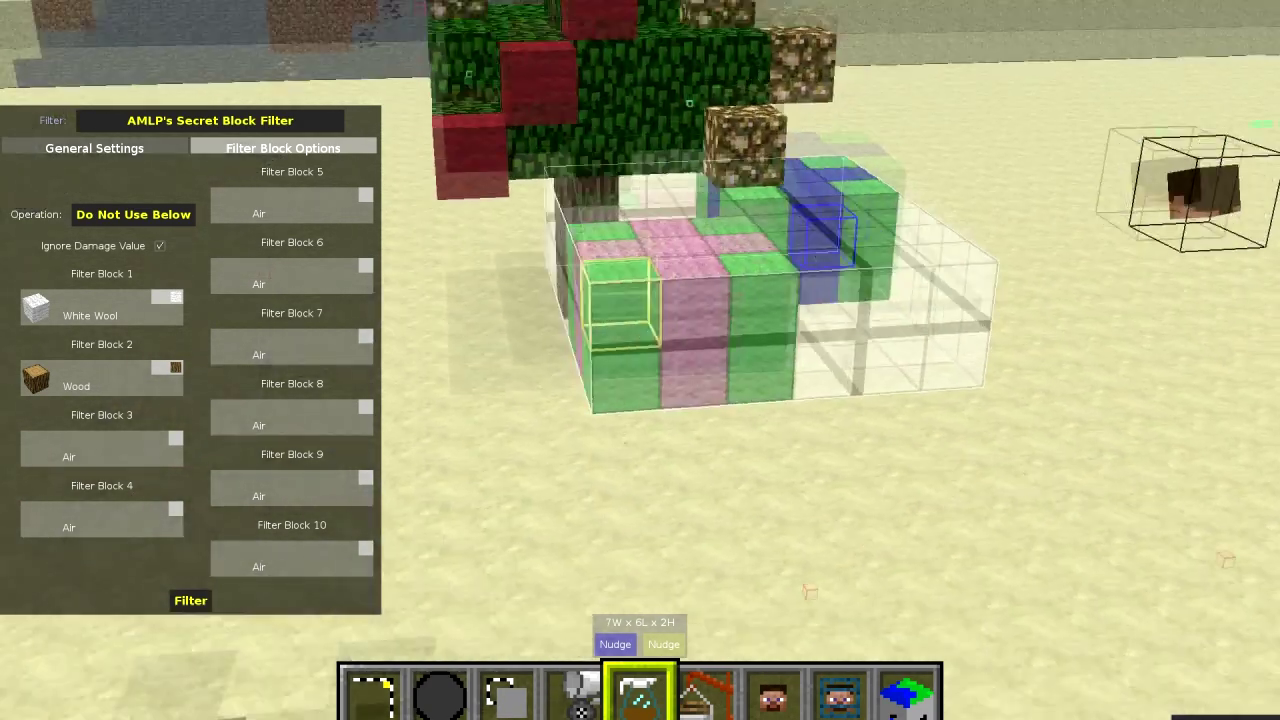
pyautogui.press('a')
pyautogui.press('d')
pyautogui.press('s')
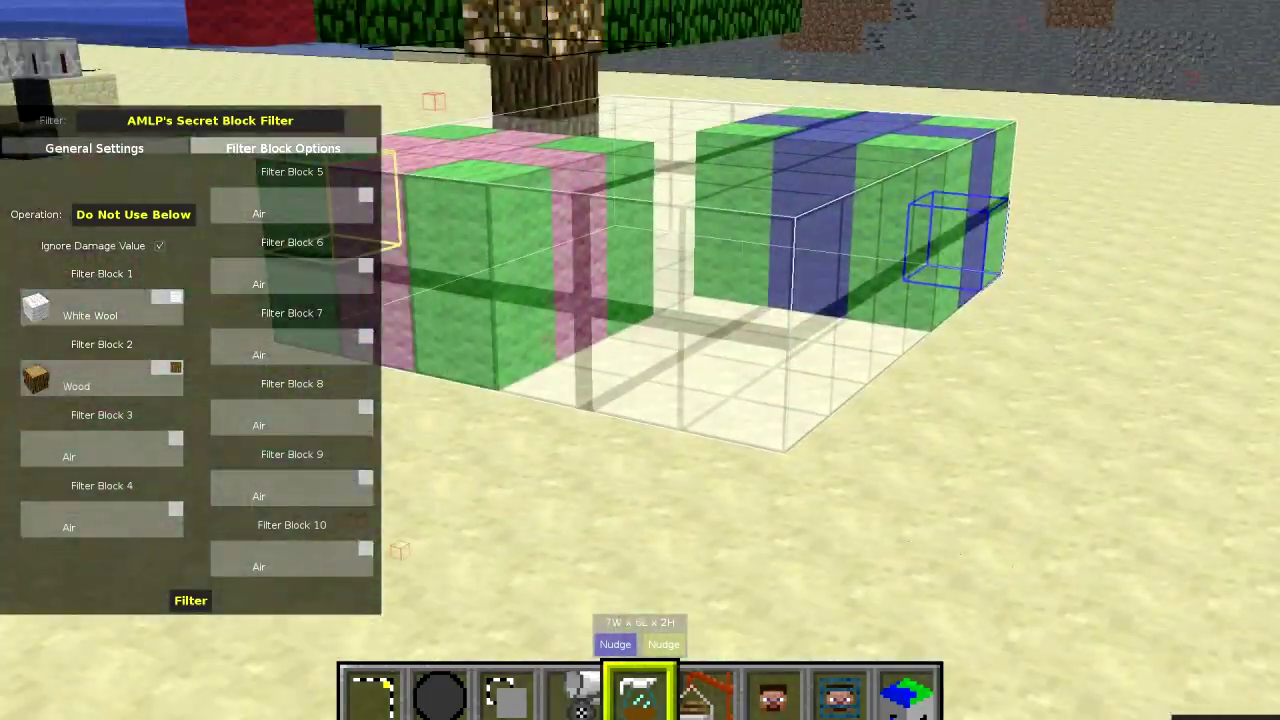
pyautogui.press('w')
pyautogui.press('s')
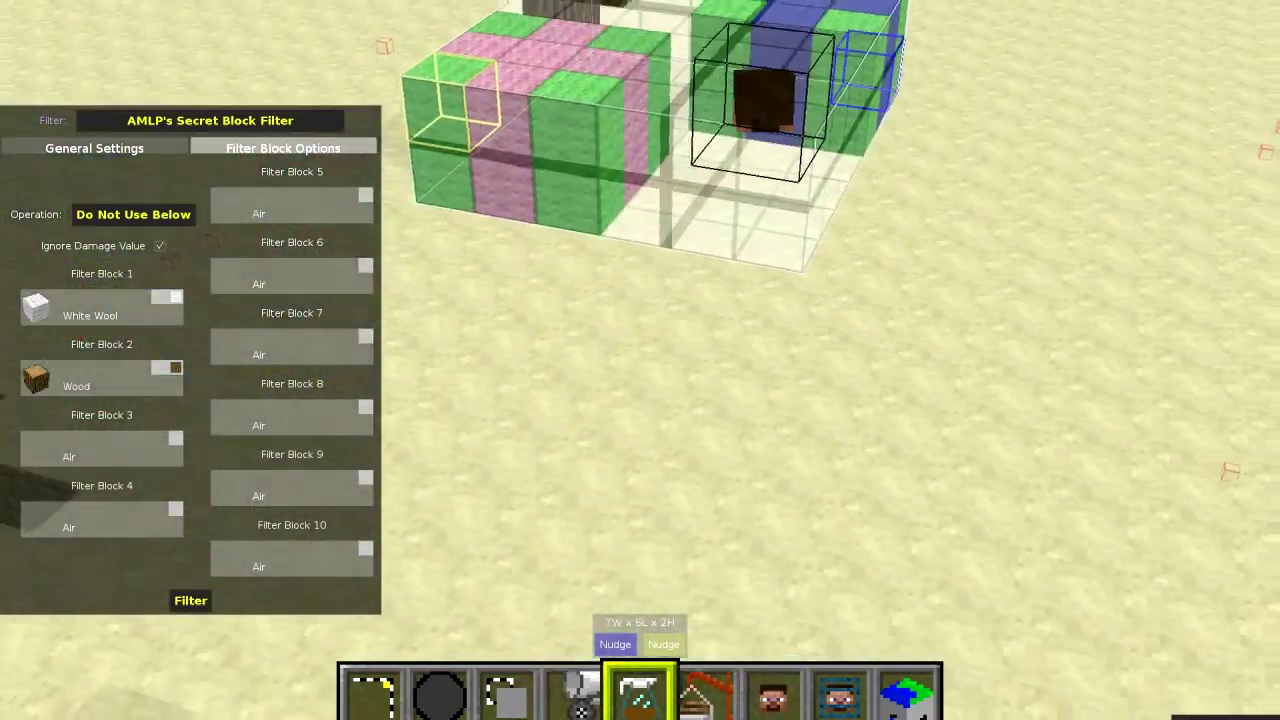
pyautogui.rightClick(817, 286)
pyautogui.click(190, 600)
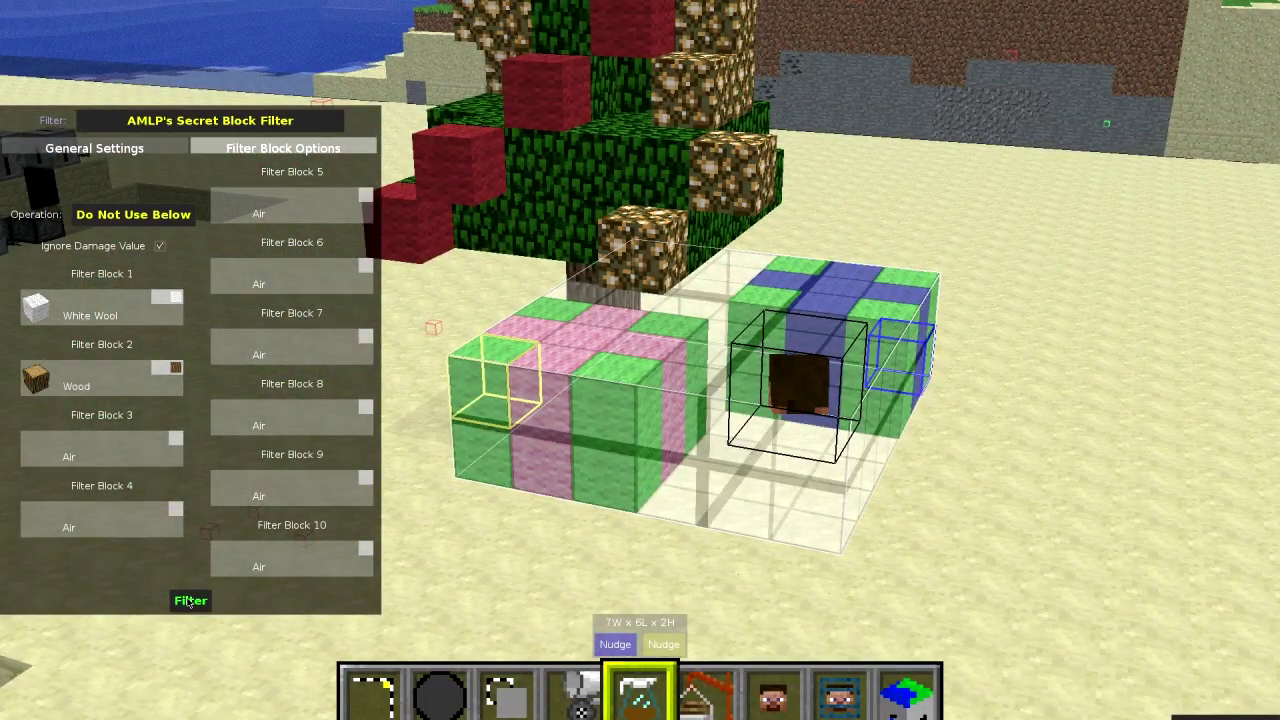
pyautogui.press('a')
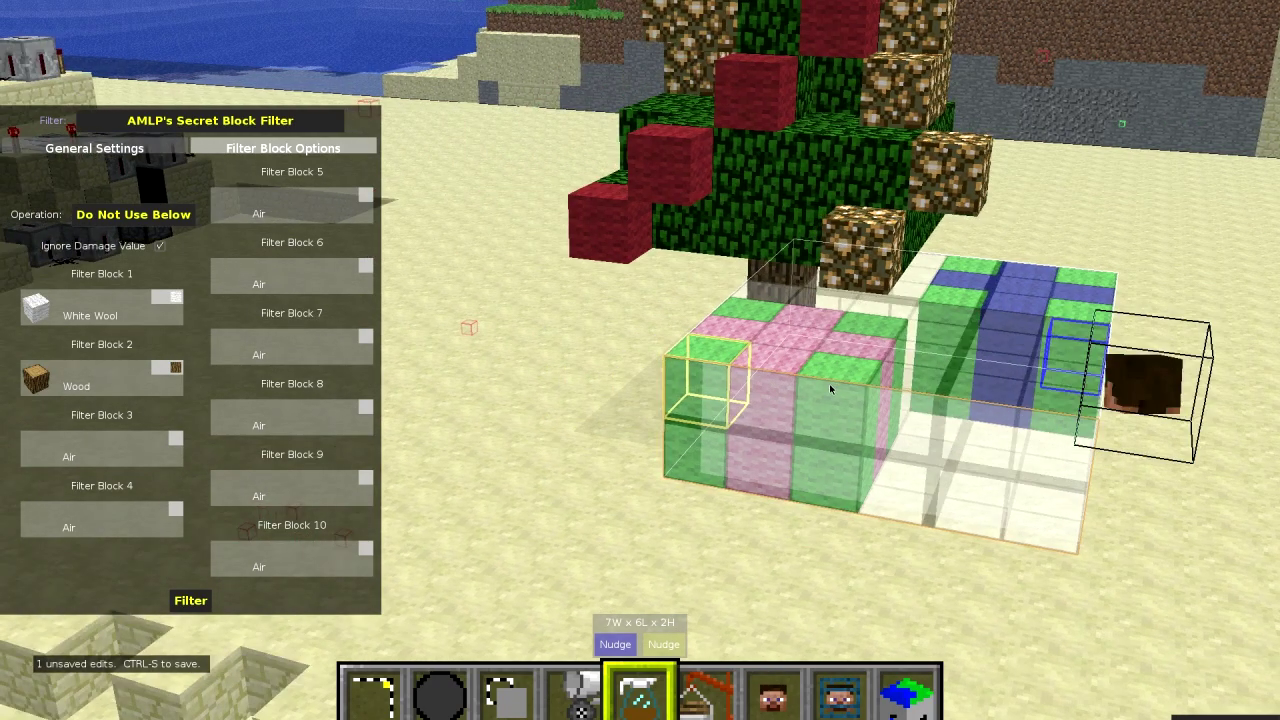
pyautogui.press('d')
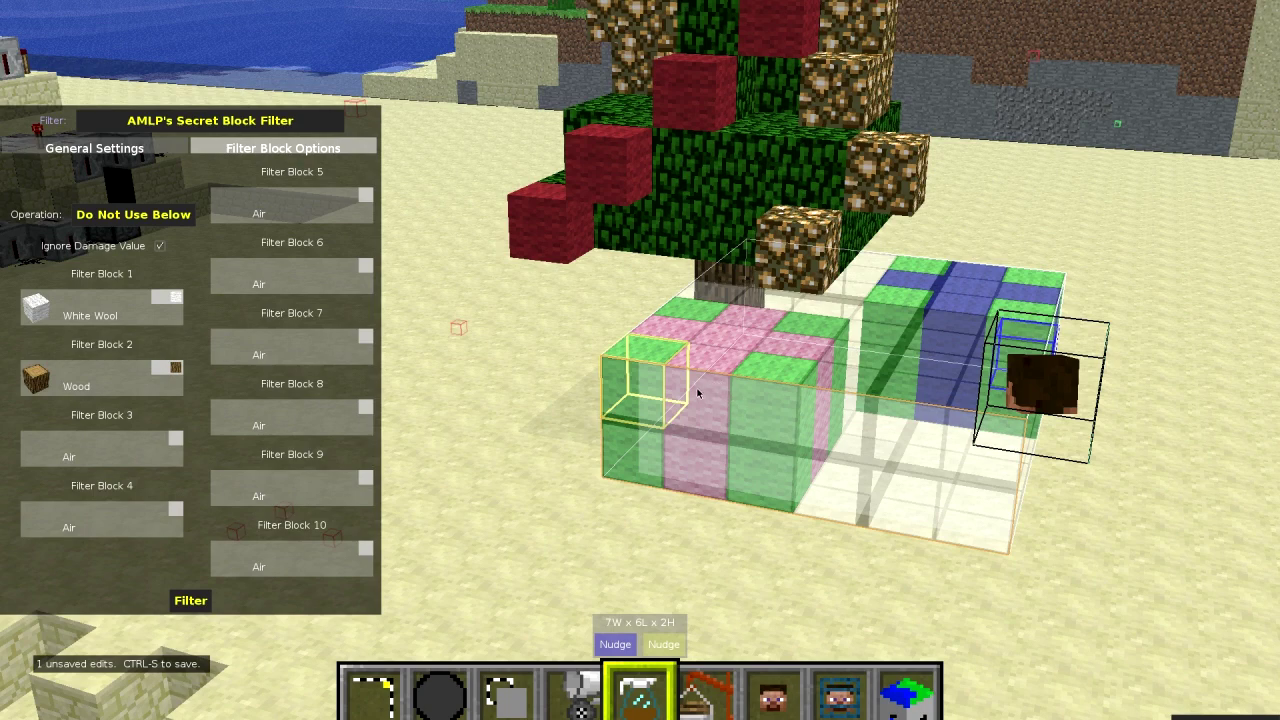
pyautogui.press('d')
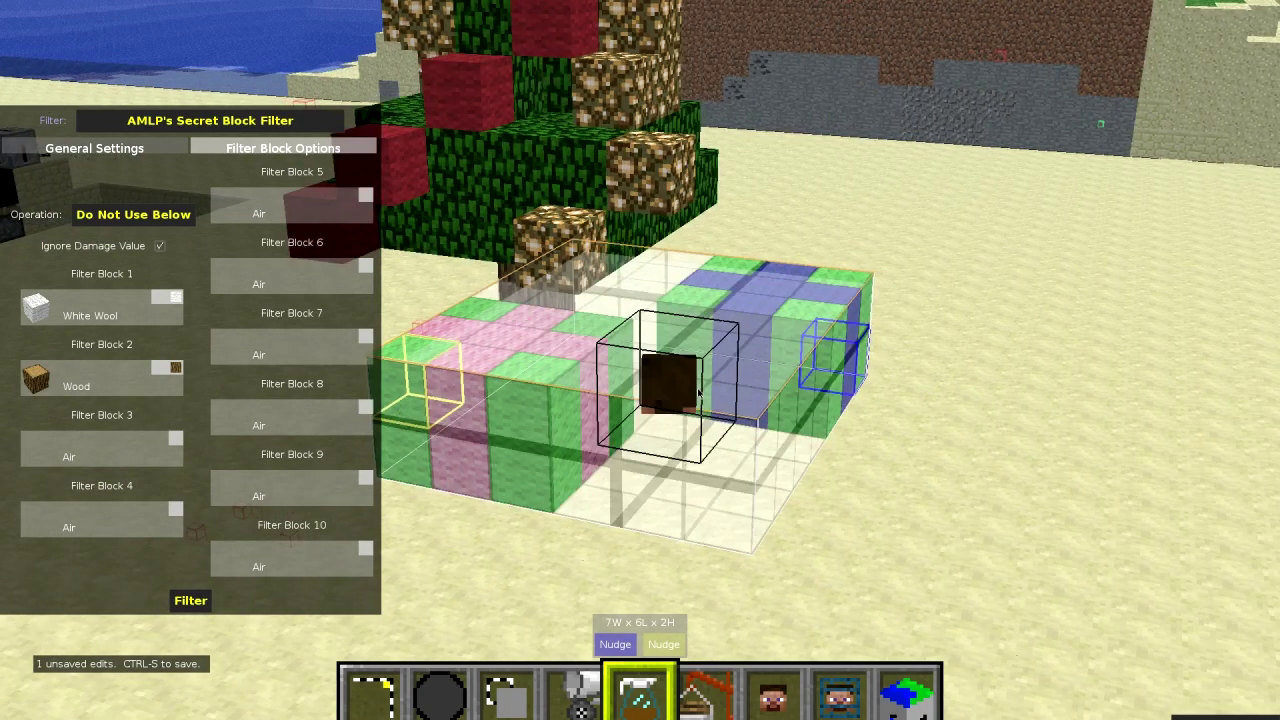
pyautogui.press('a')
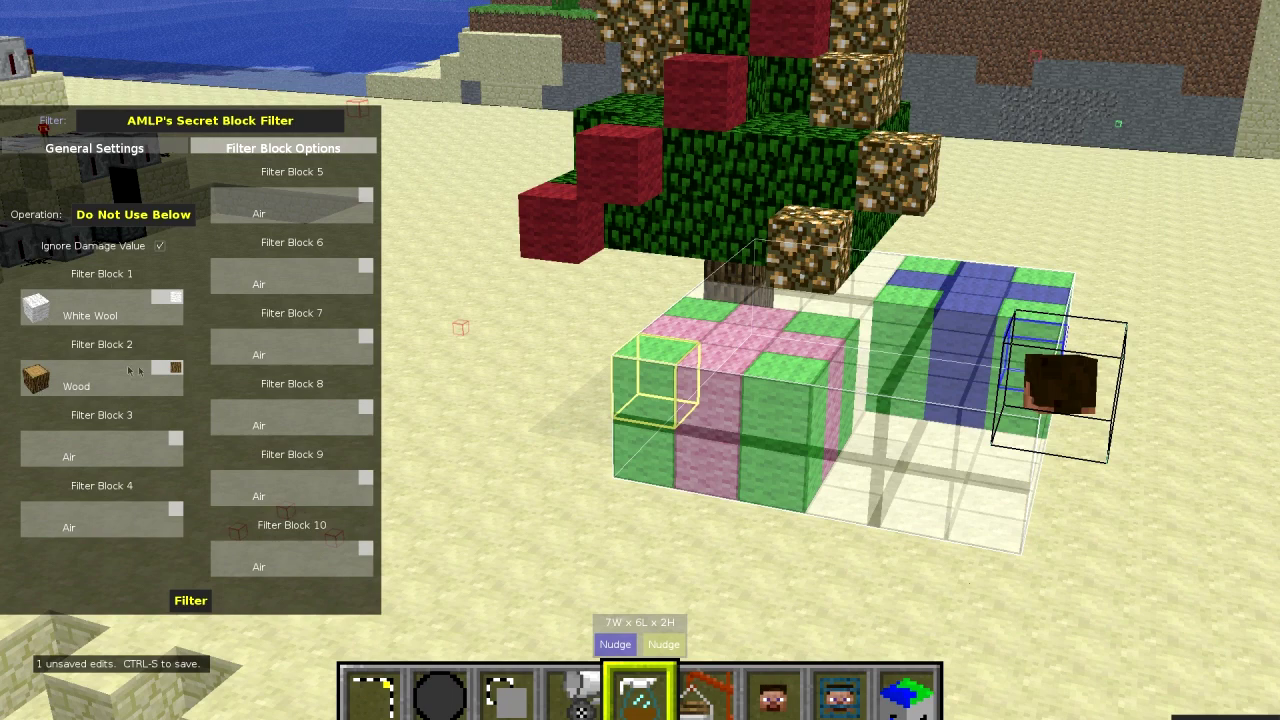
# Reset filter block 2 to Air and switch the filter operation to Use Only Below.
pyautogui.click(167, 369)
pyautogui.click(125, 215)
pyautogui.click(120, 227)
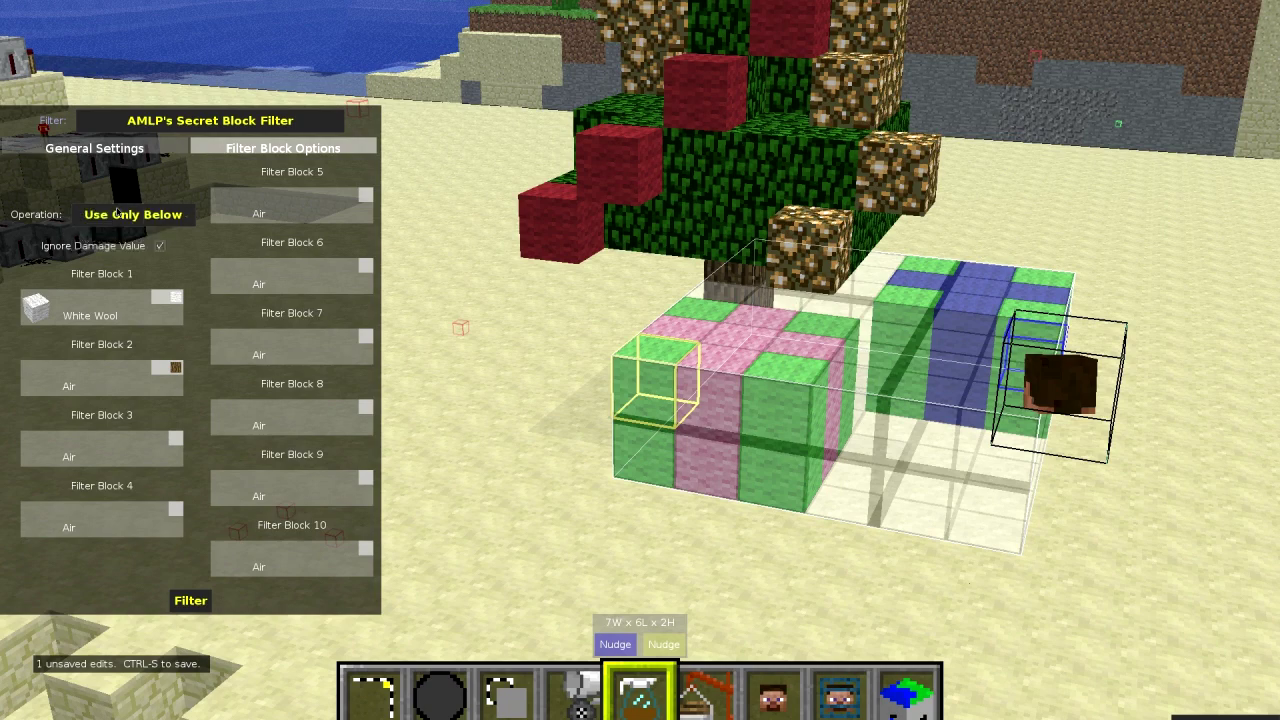
# Set the delay until start to 150 and run the secret block filter on the selected presents.
pyautogui.click(108, 150)
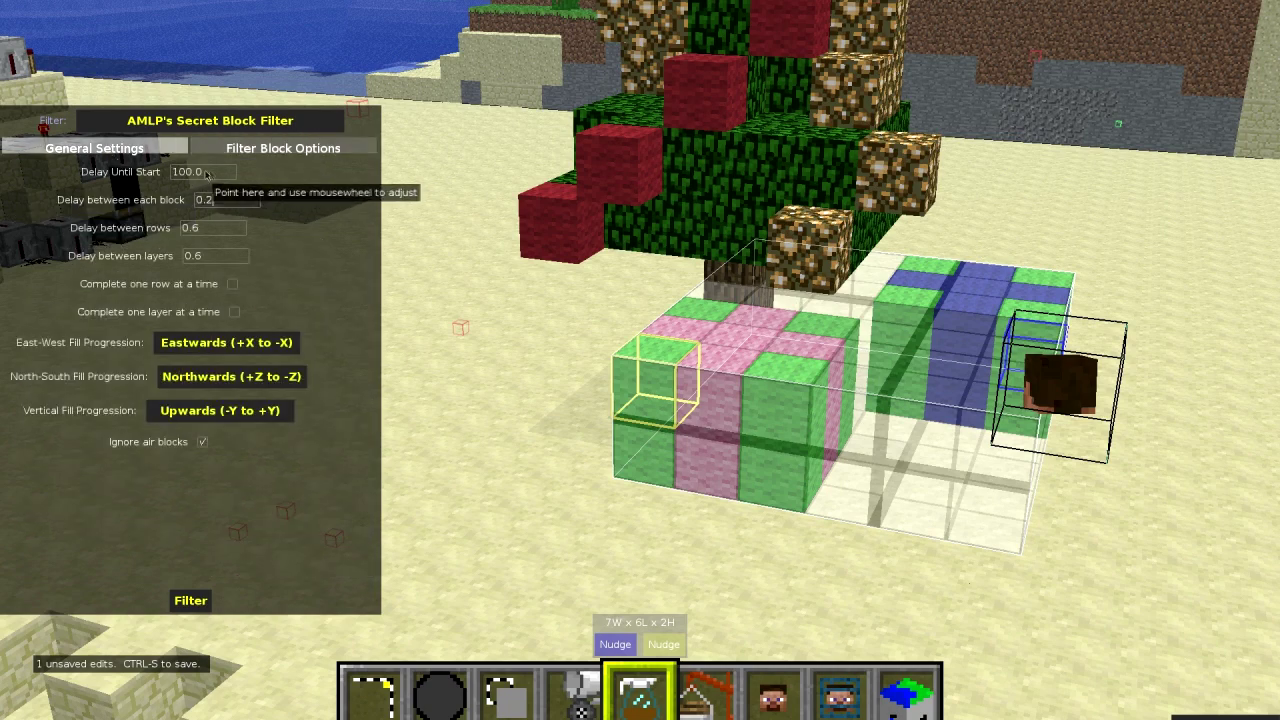
pyautogui.click(186, 175)
pyautogui.press('BackSpace')
pyautogui.write('5')
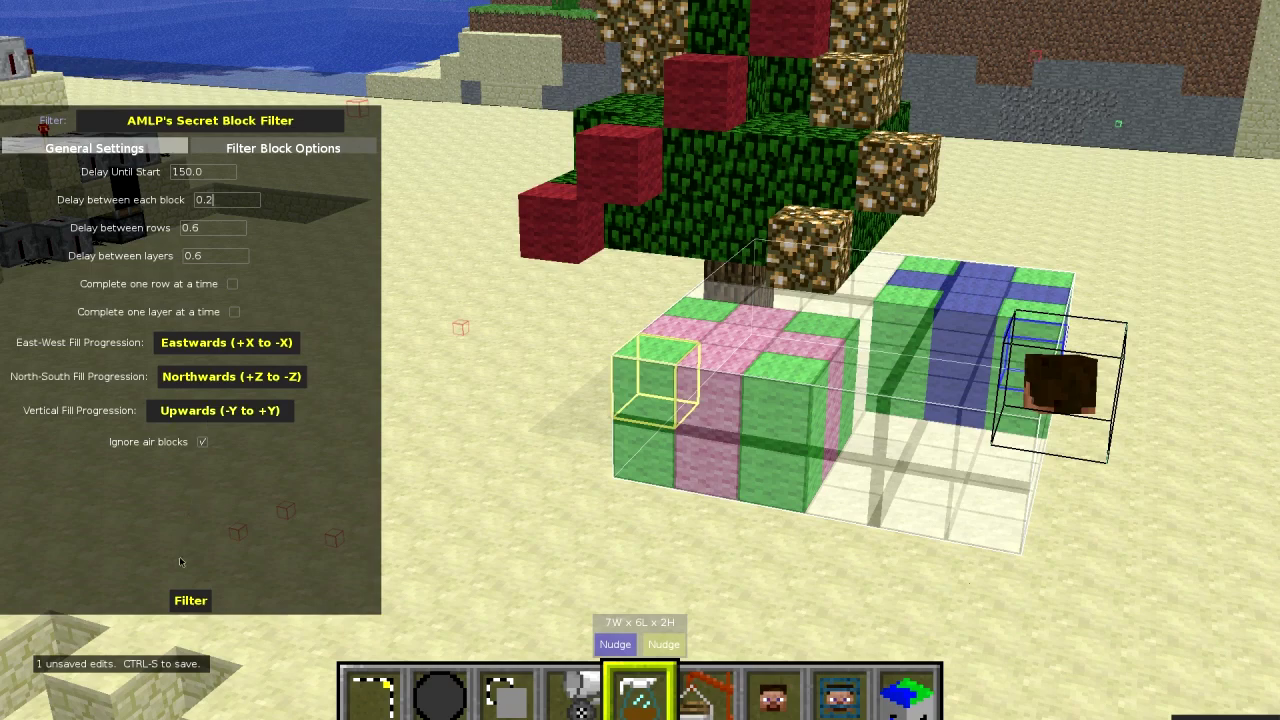
pyautogui.click(191, 601)
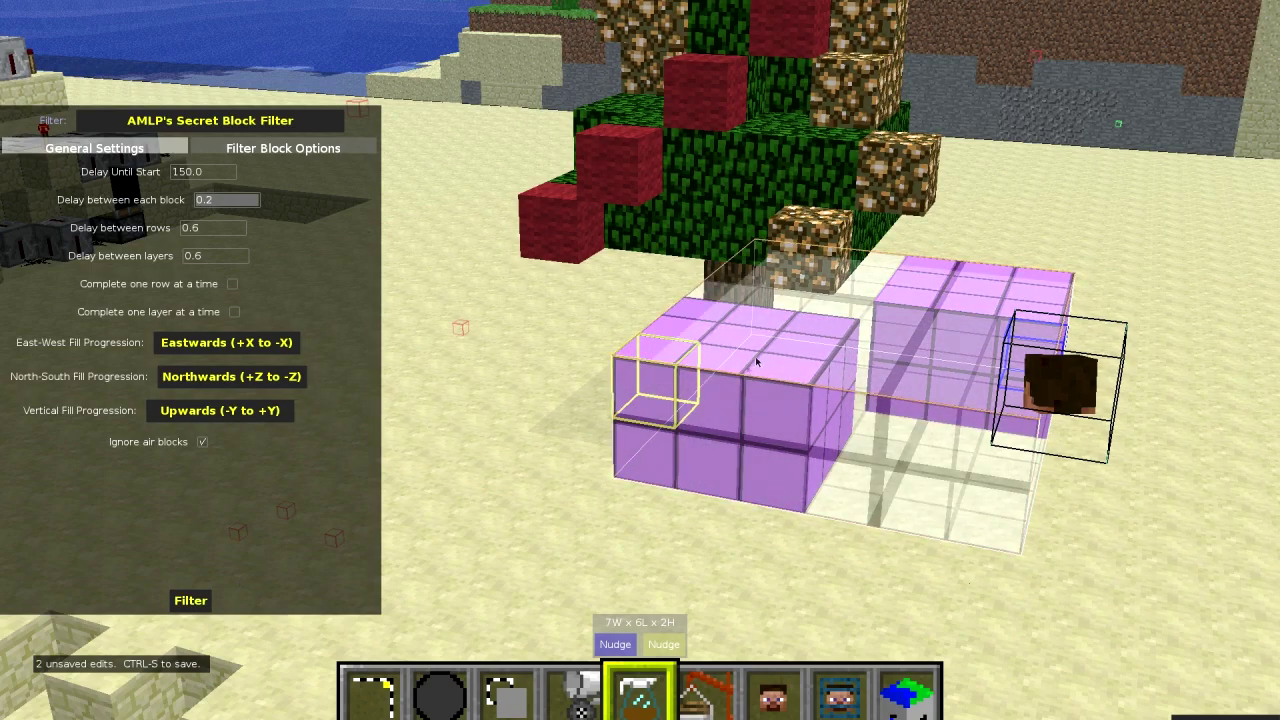
# Extend the selection box upward and around the whole Christmas tree to 6W x 8L x 10H.
pyautogui.rightClick(733, 533)
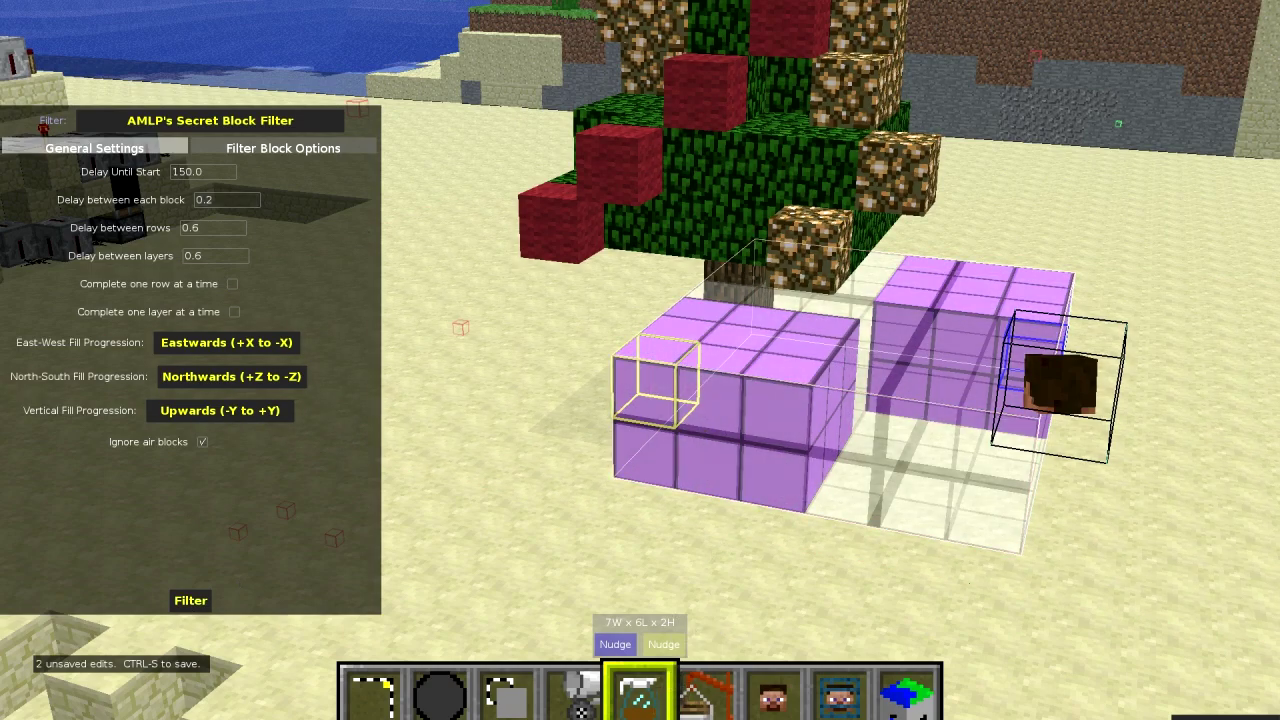
pyautogui.press('a')
pyautogui.rightClick(733, 533)
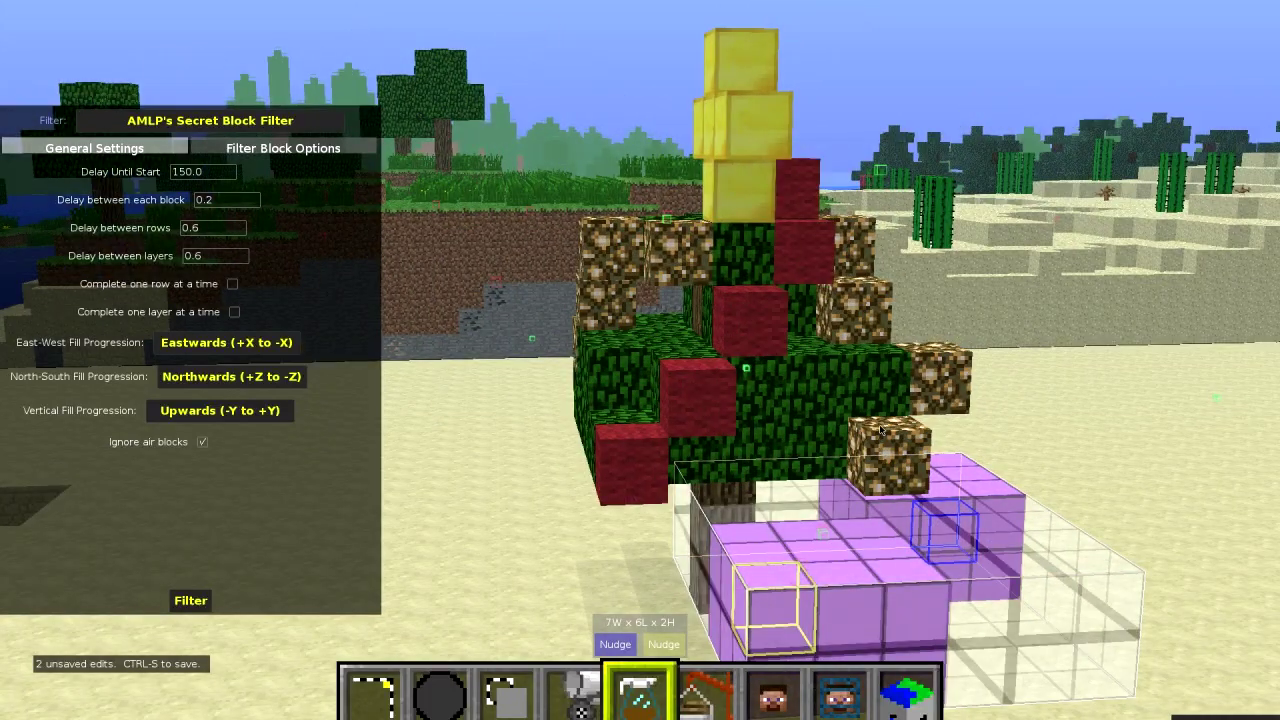
pyautogui.click(673, 645)
pyautogui.press('a')
pyautogui.press('a')
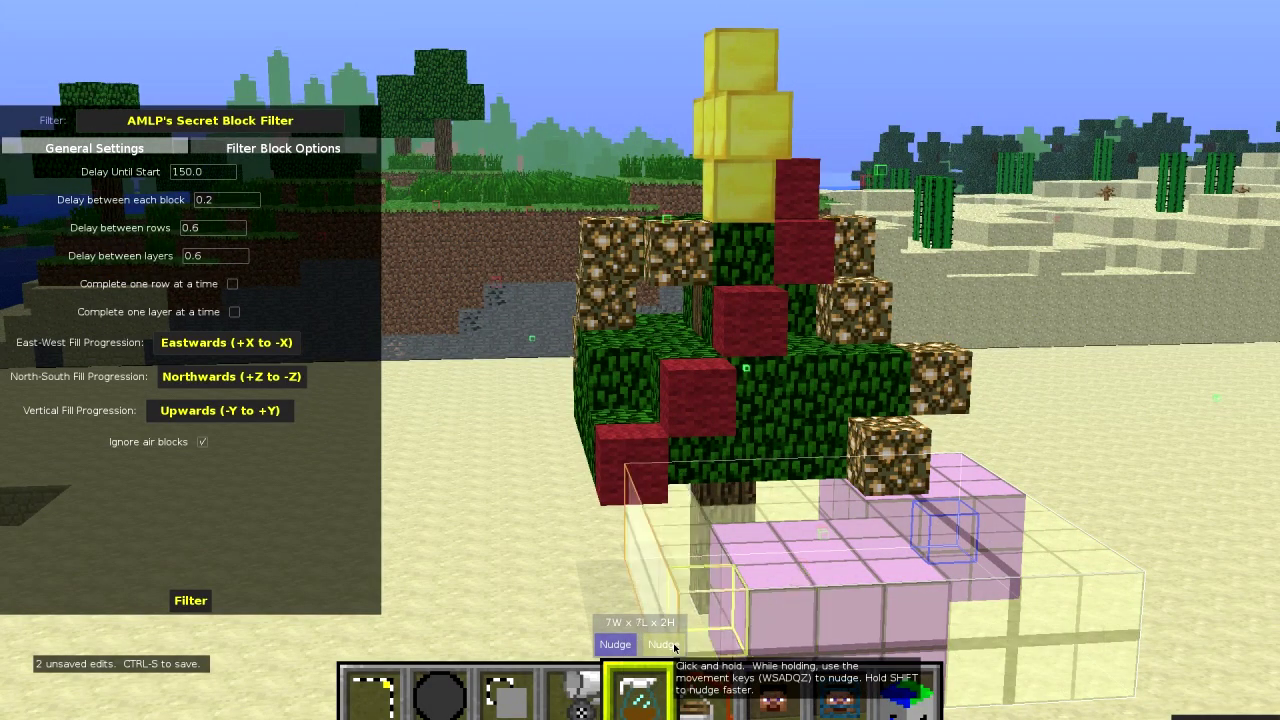
pyautogui.press('w')
pyautogui.press('q')
pyautogui.press('q')
pyautogui.press('q')
pyautogui.press('q')
pyautogui.press('q')
pyautogui.press('q')
pyautogui.press('q')
pyautogui.press('q')
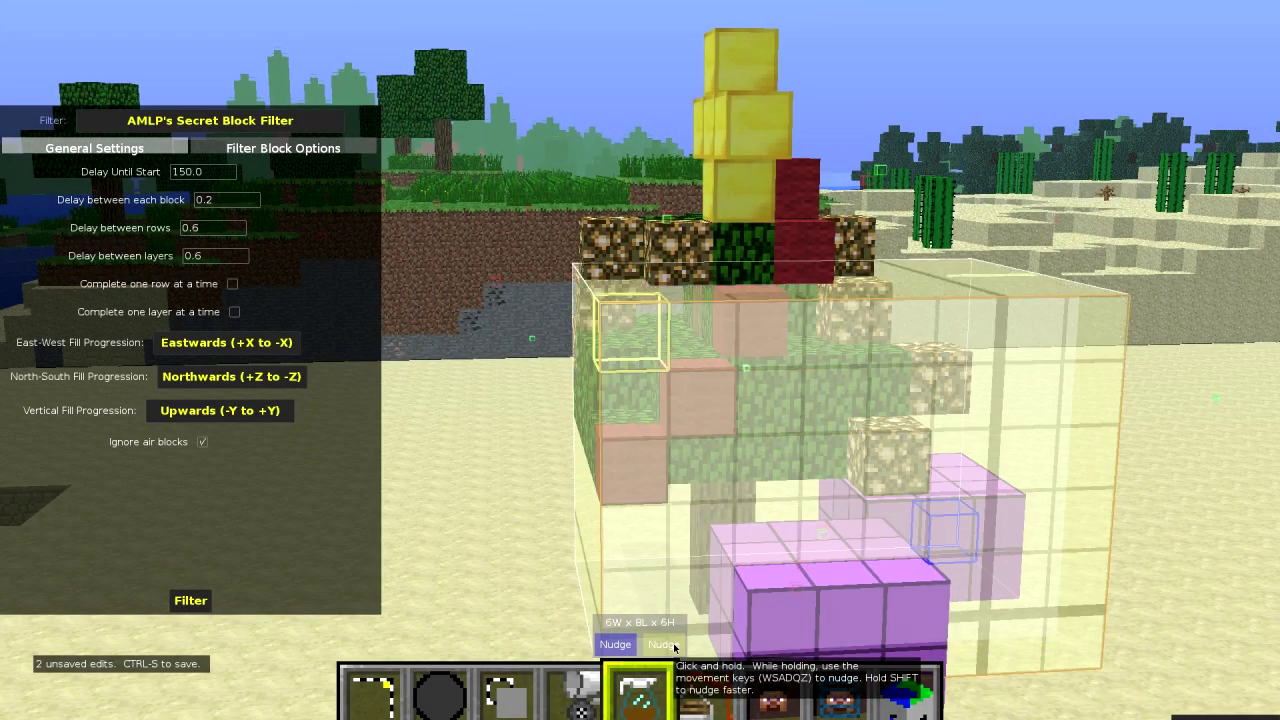
pyautogui.press('d')
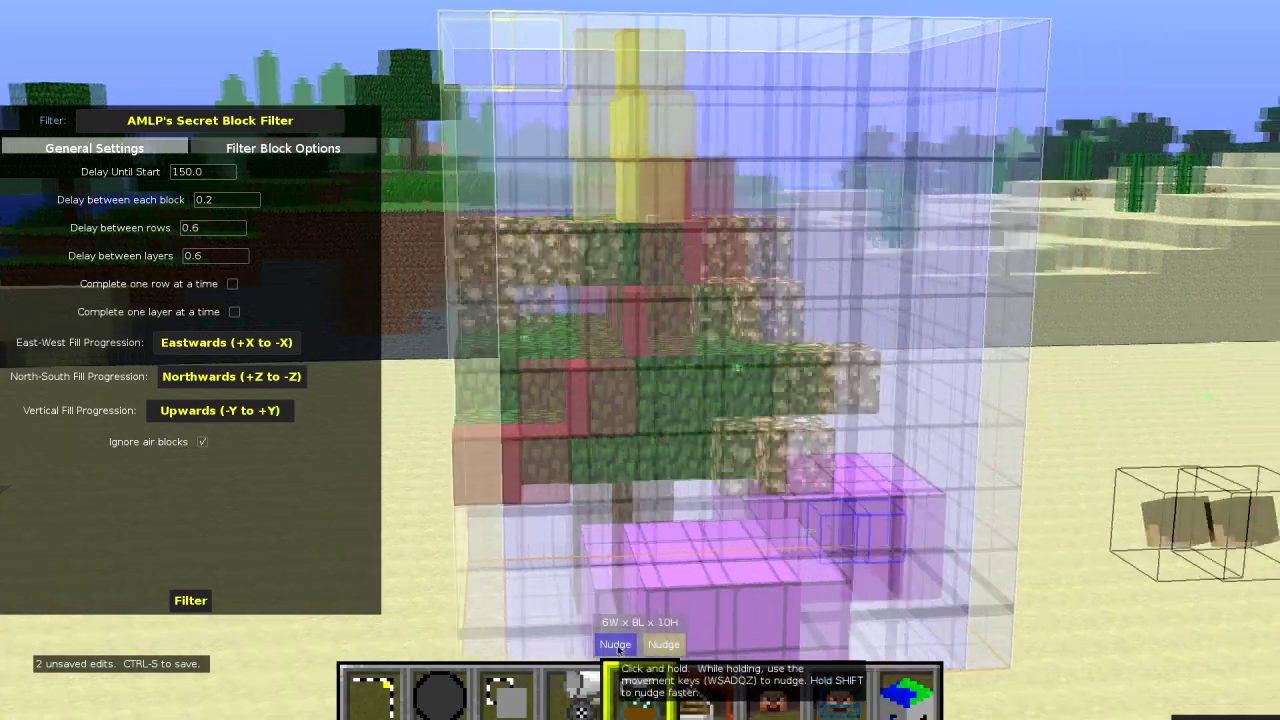
pyautogui.press('a')
# Widen the selection around the tree by one block to 7W x 8L x 10H.
pyautogui.rightClick(632, 590)
pyautogui.press('a')
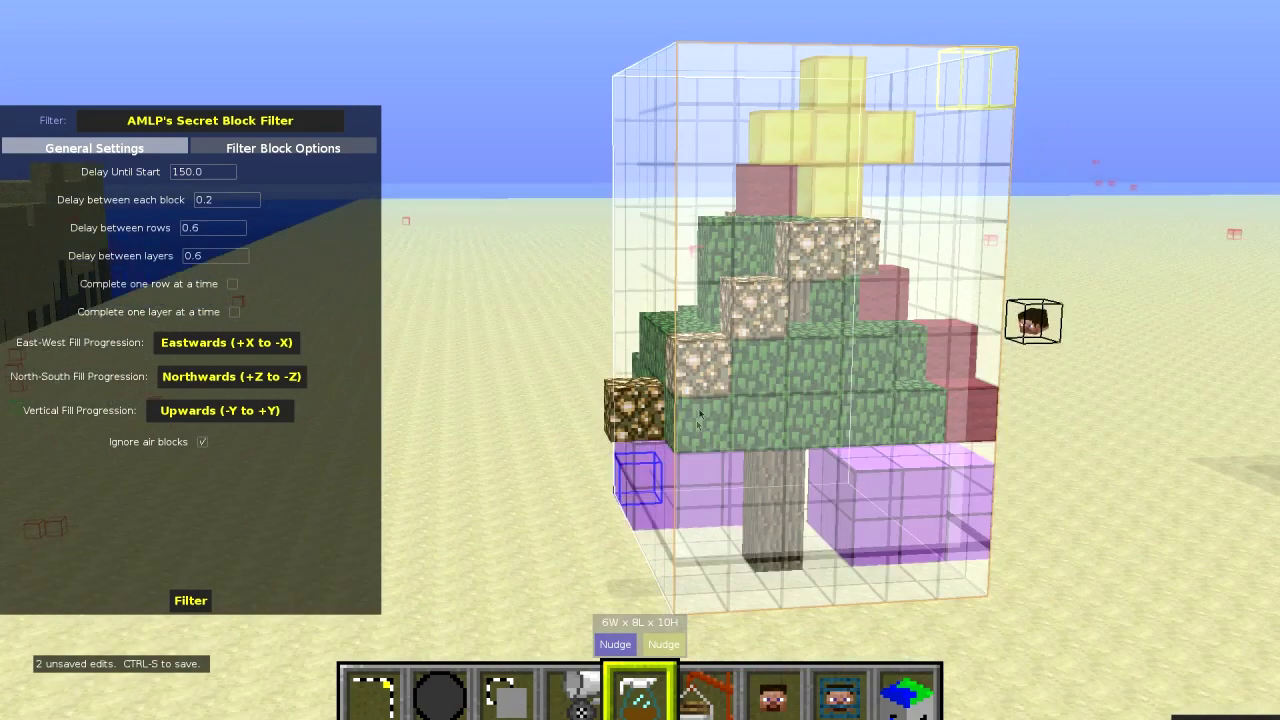
pyautogui.rightClick(638, 300)
pyautogui.click(618, 643)
pyautogui.press('a')
pyautogui.press('d')
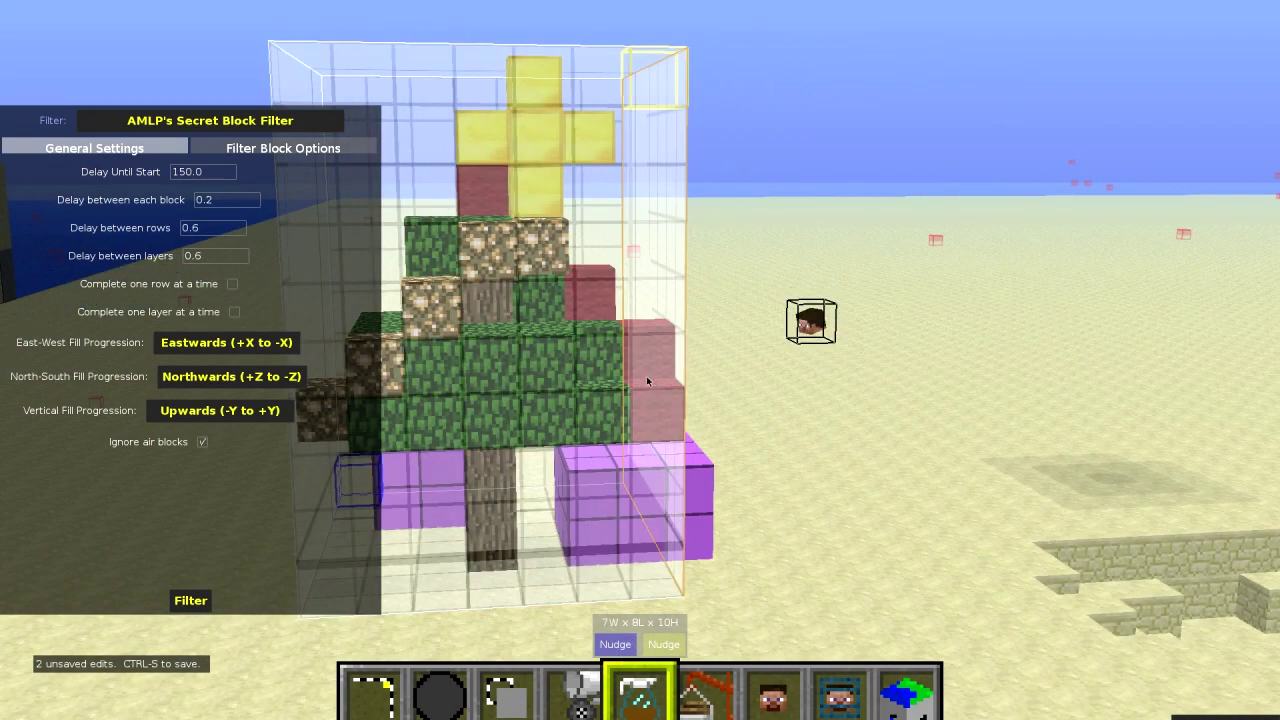
# Examine from several angles whether the selection box encloses the whole tree, its trunk and the decorations.
pyautogui.rightClick(646, 376)
pyautogui.press('w')
pyautogui.press('d')
pyautogui.press('s')
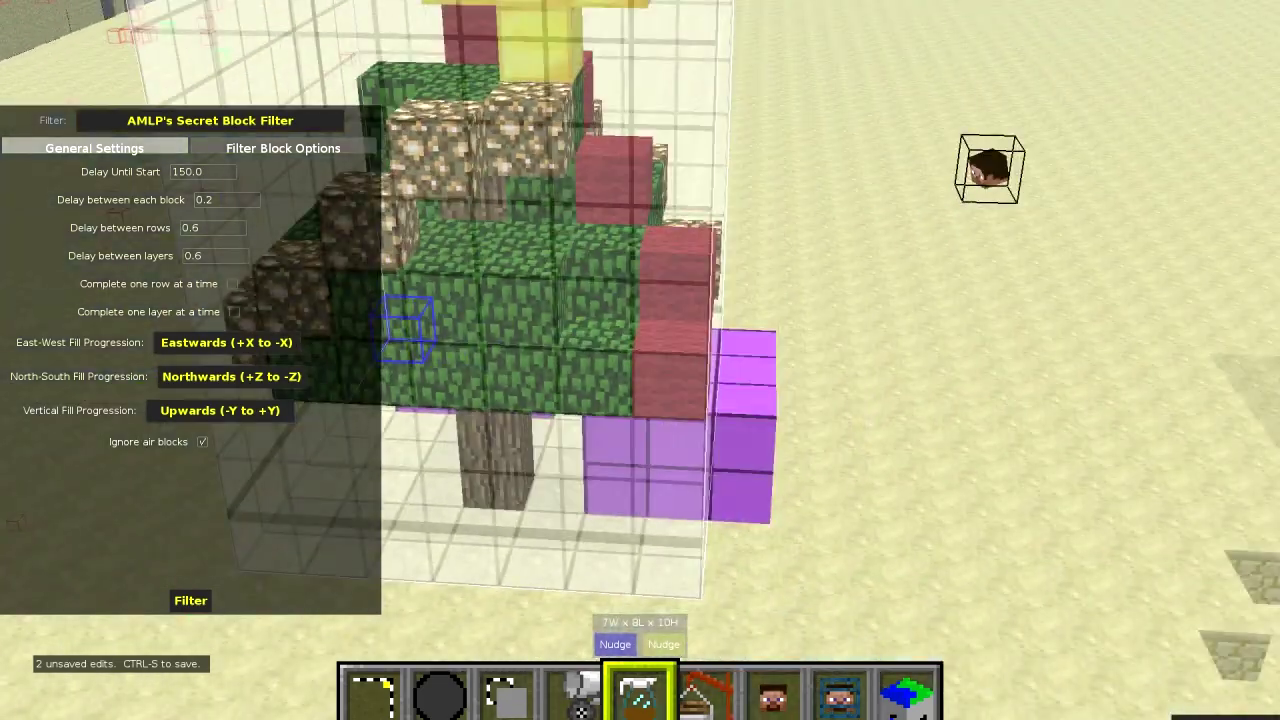
pyautogui.press('a')
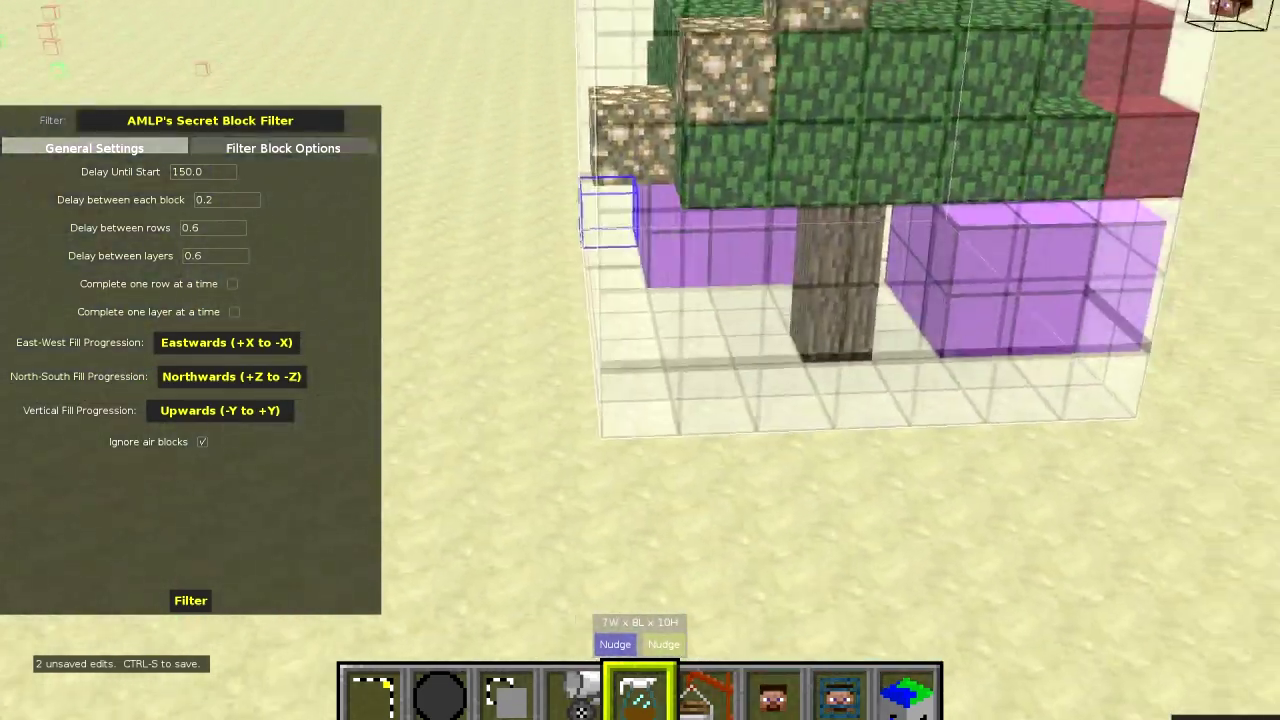
pyautogui.press('w')
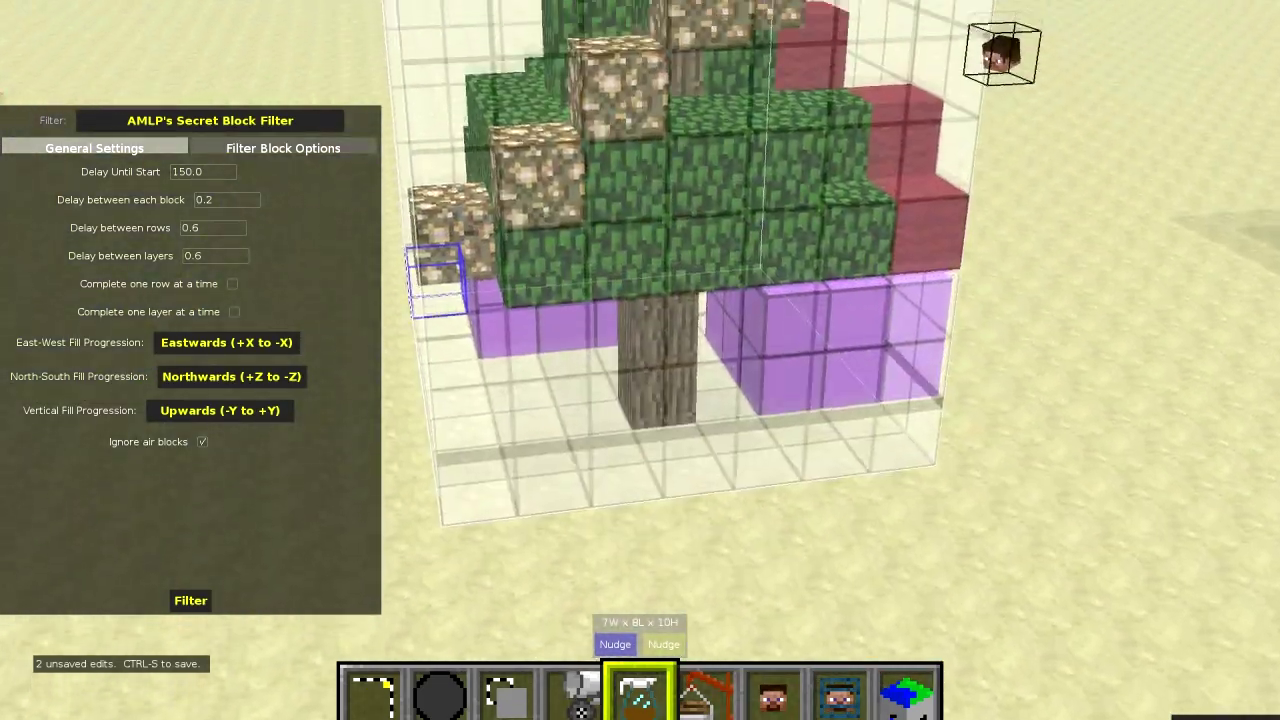
pyautogui.press('w')
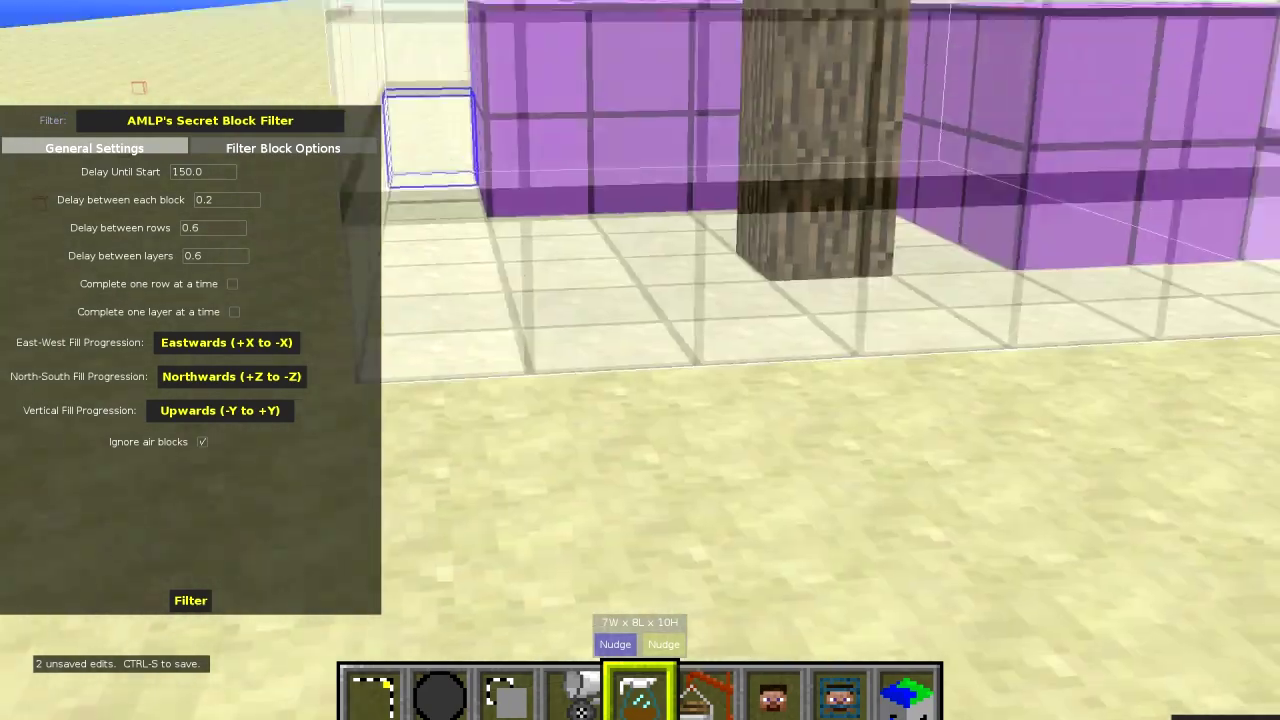
pyautogui.press('s')
pyautogui.rightClick(646, 376)
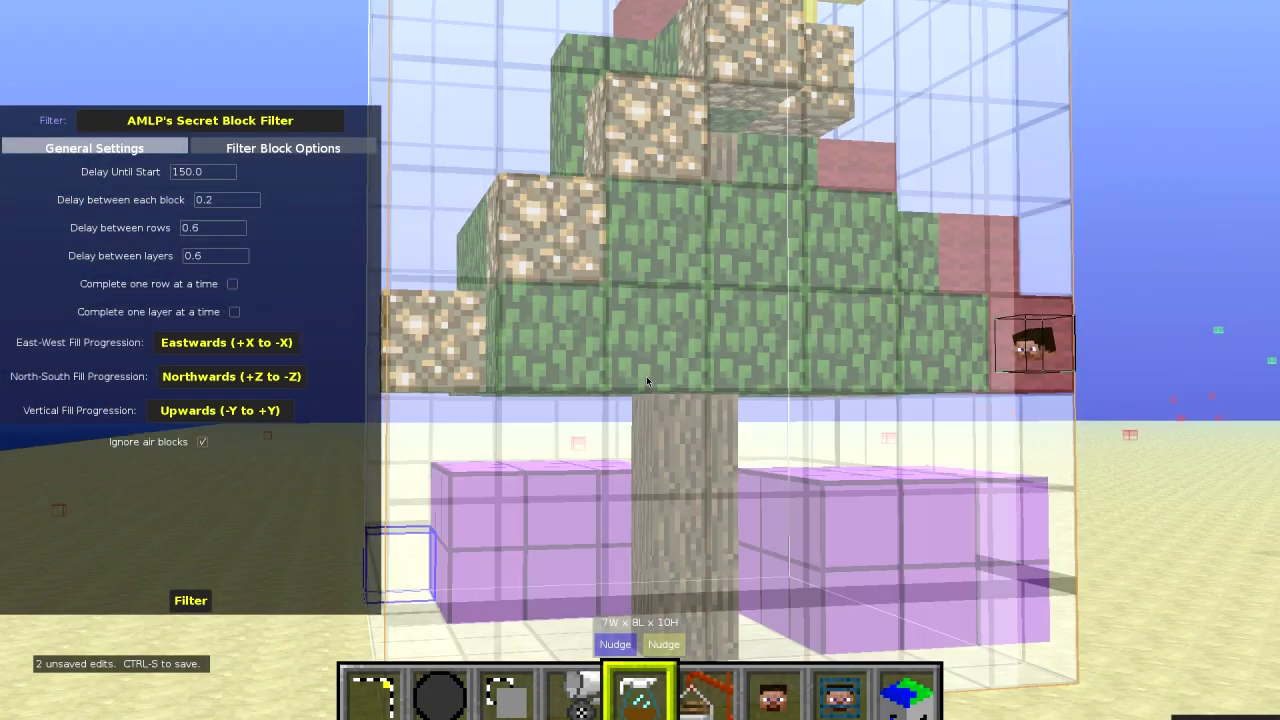
pyautogui.press('s')
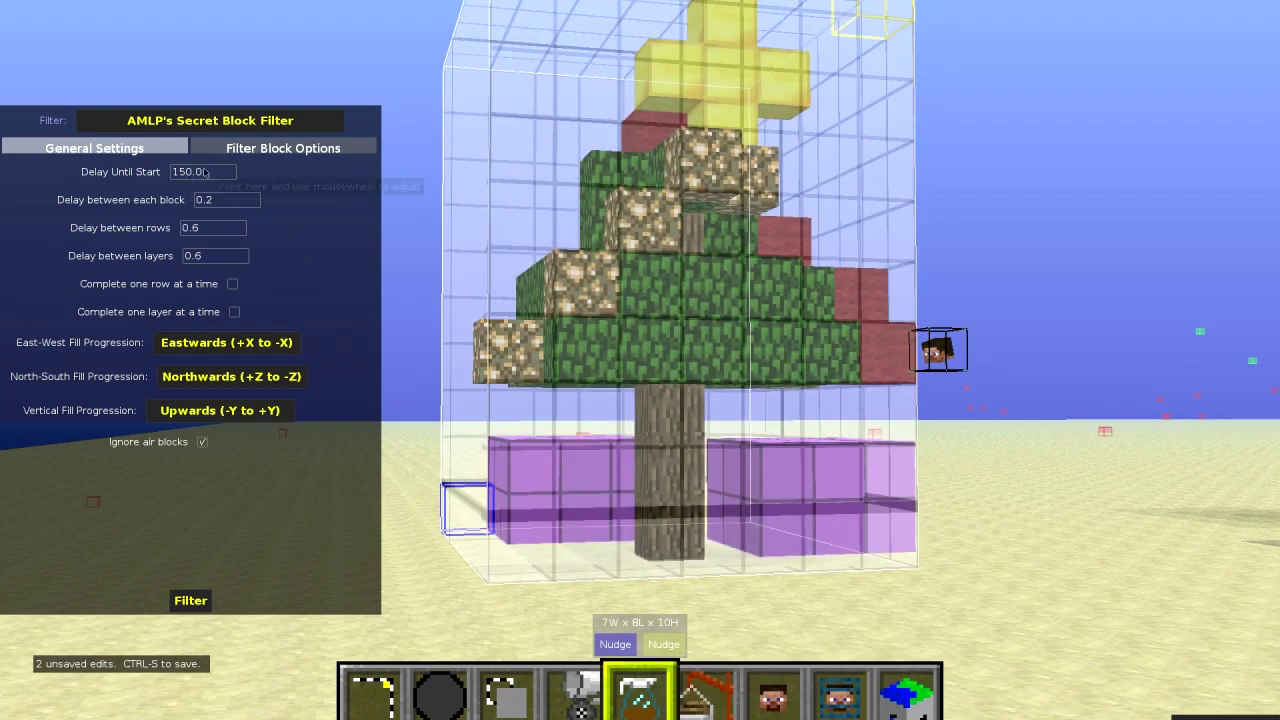
# Set the delay until start to 200 for the tree trunk.
pyautogui.press('BackSpace')
pyautogui.press('BackSpace')
pyautogui.write('20')
# Set filter block 1 to Wood (17:0) and run the secret block filter on the selected tree.
pyautogui.click(282, 152)
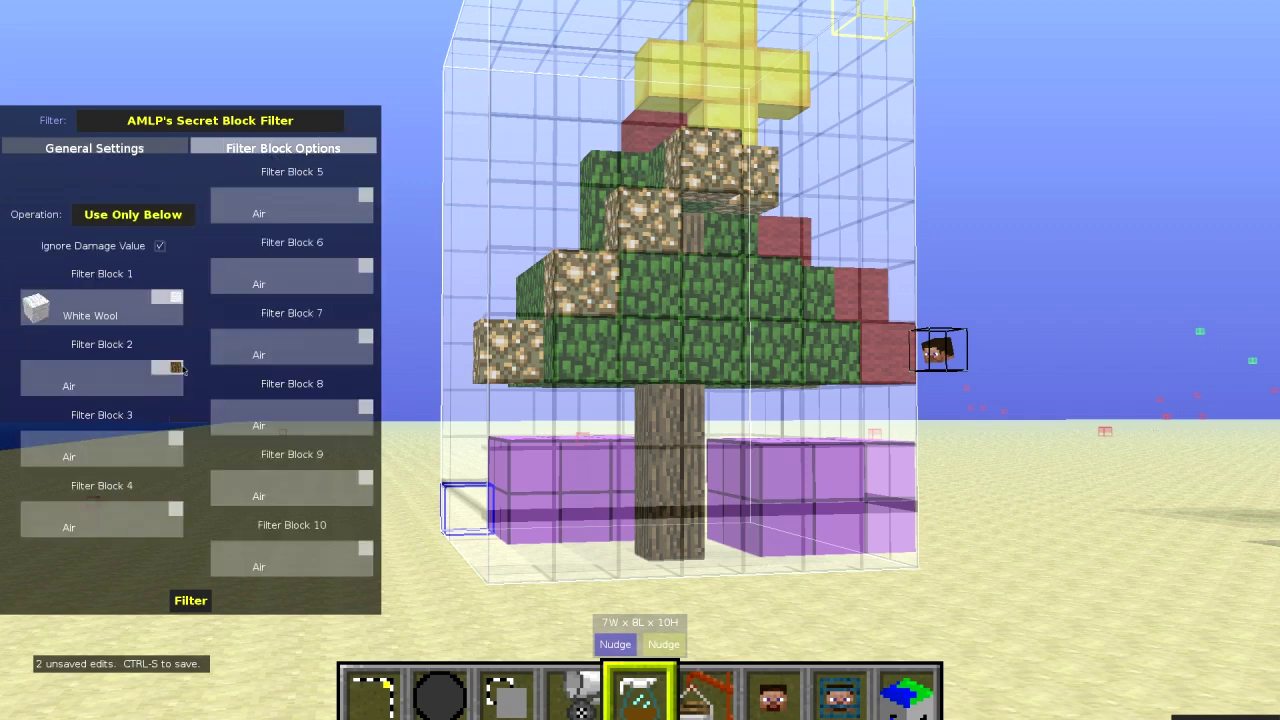
pyautogui.click(38, 313)
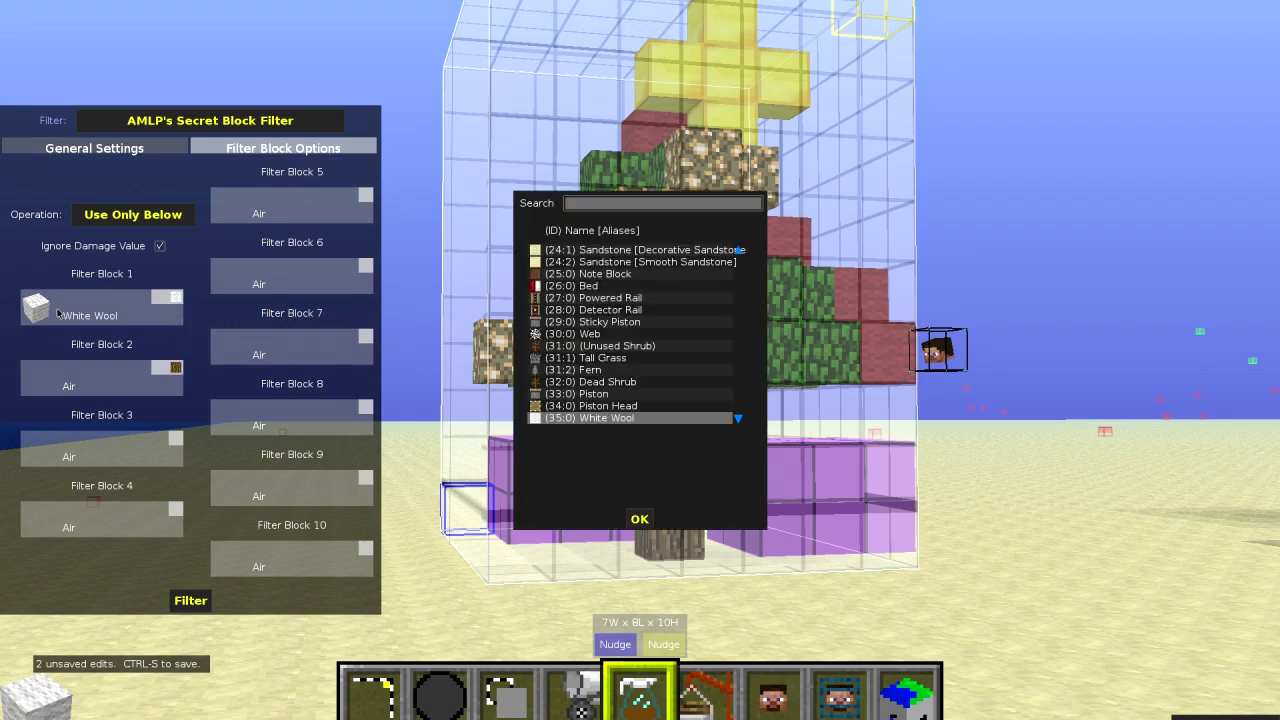
pyautogui.write('woo')
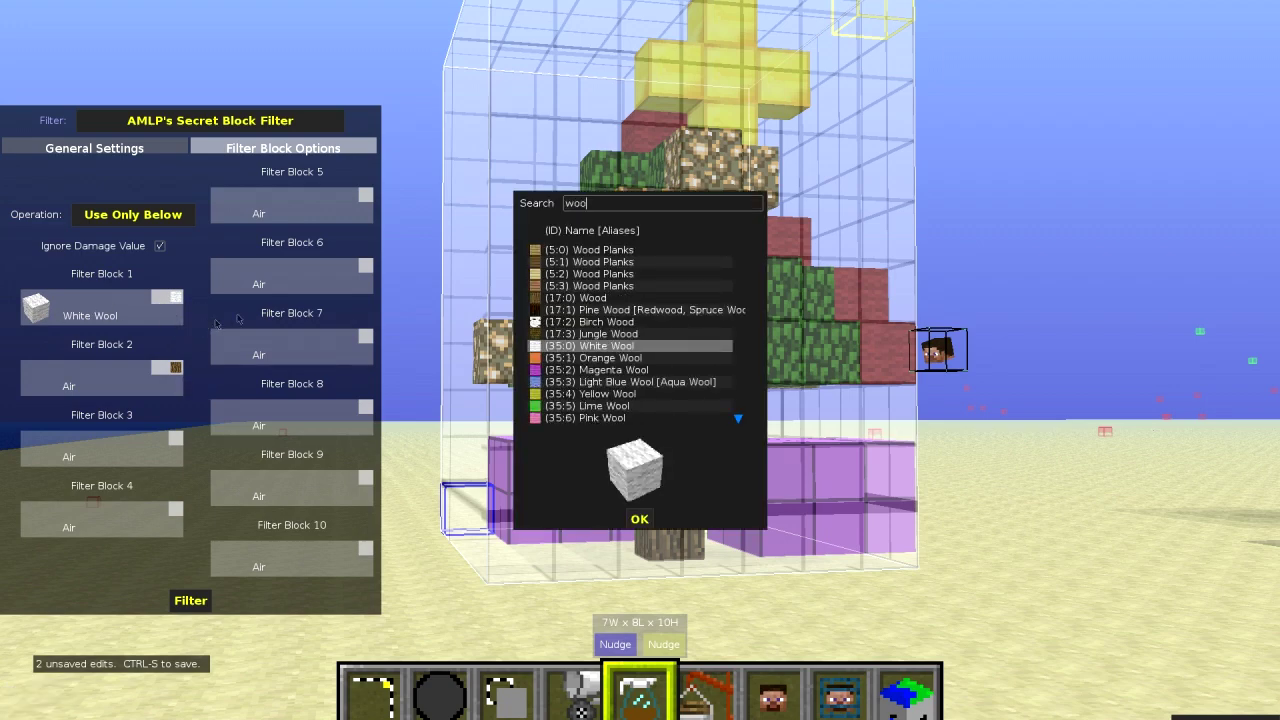
pyautogui.click(603, 301)
pyautogui.click(639, 519)
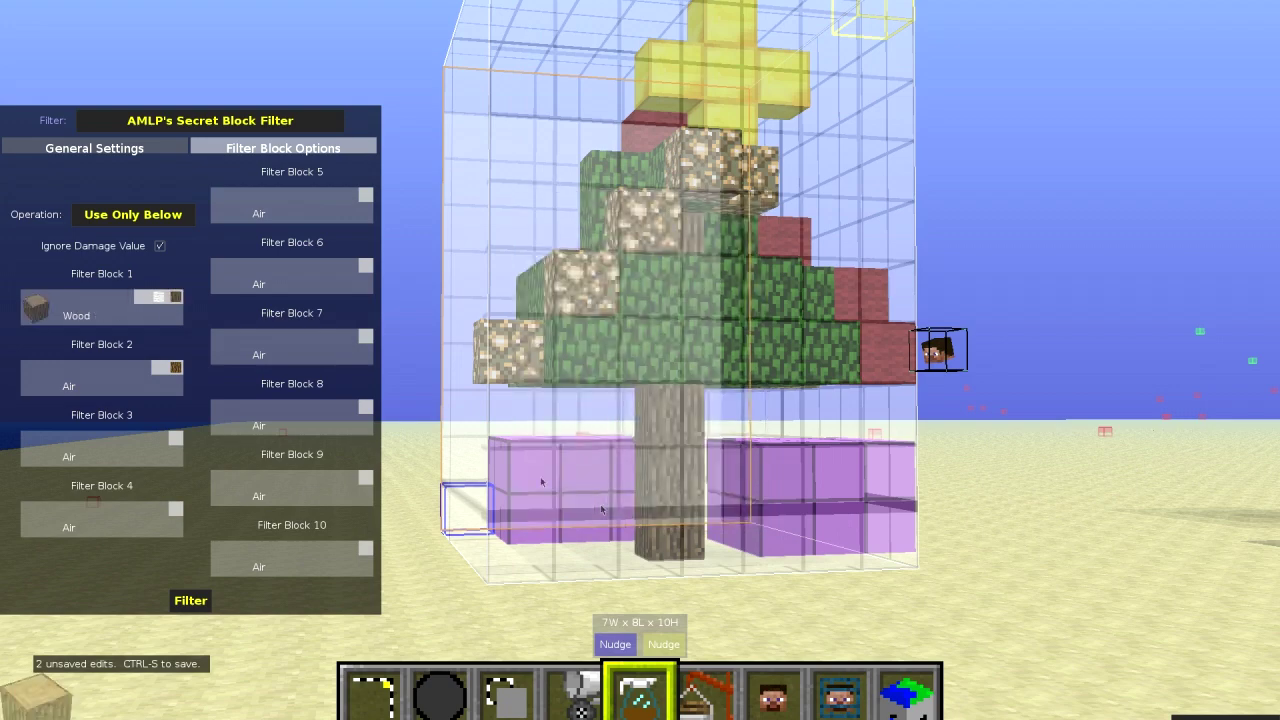
pyautogui.click(191, 601)
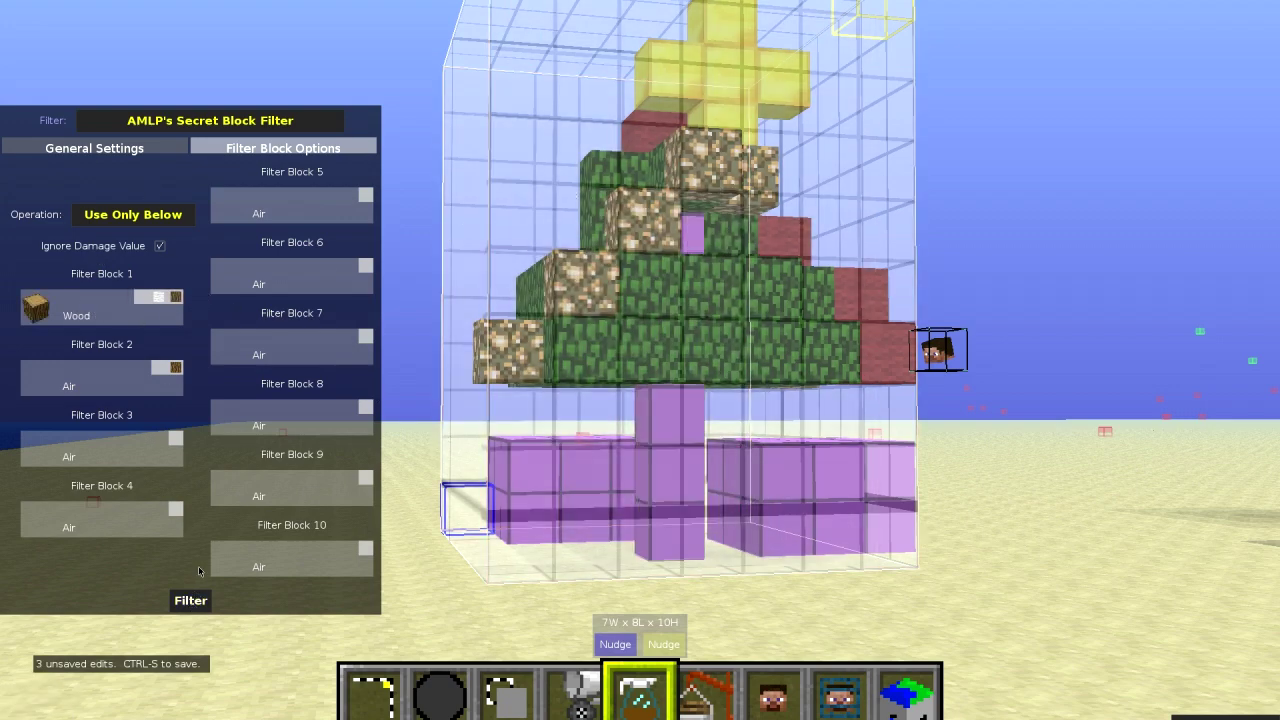
# Set filter block 1 to Leaves (18:0).
pyautogui.click(44, 313)
pyautogui.write('leav')
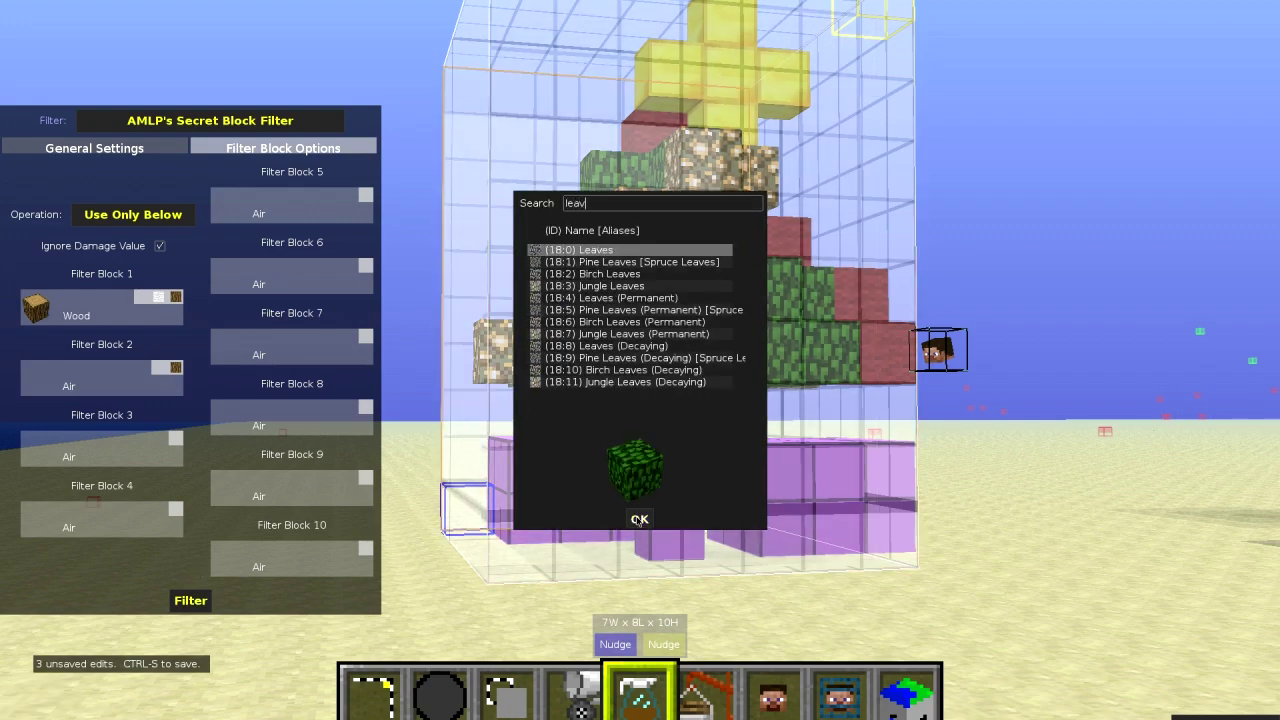
pyautogui.click(640, 518)
# Set the vertical fill progression to Downwards (+Y to -Y) and the delay until start to 220, and run the filter on the tree.
pyautogui.click(90, 149)
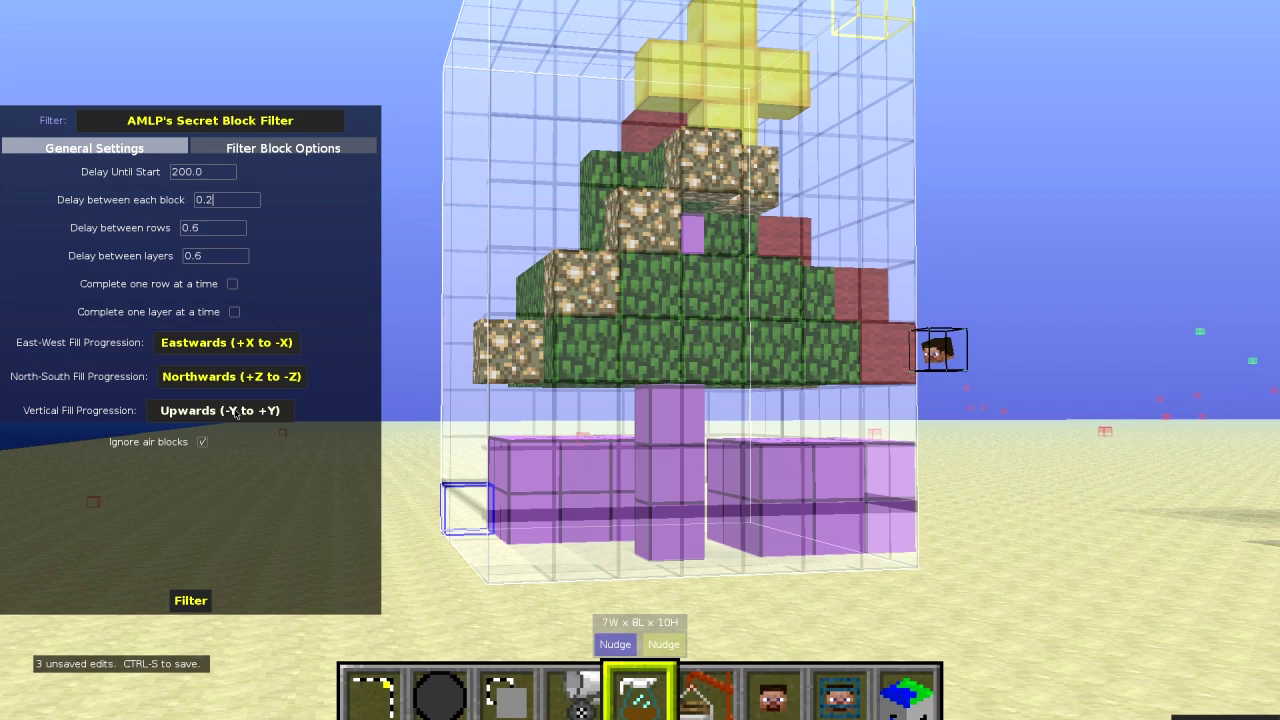
pyautogui.click(237, 414)
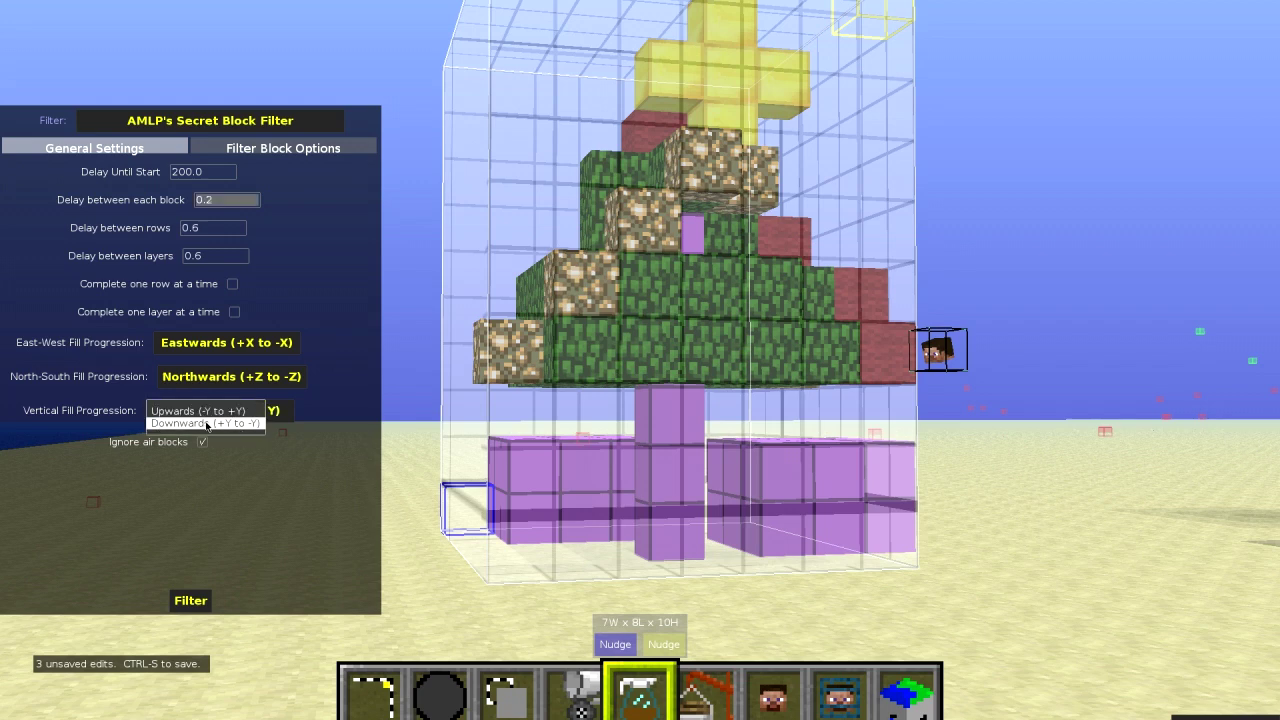
pyautogui.click(207, 424)
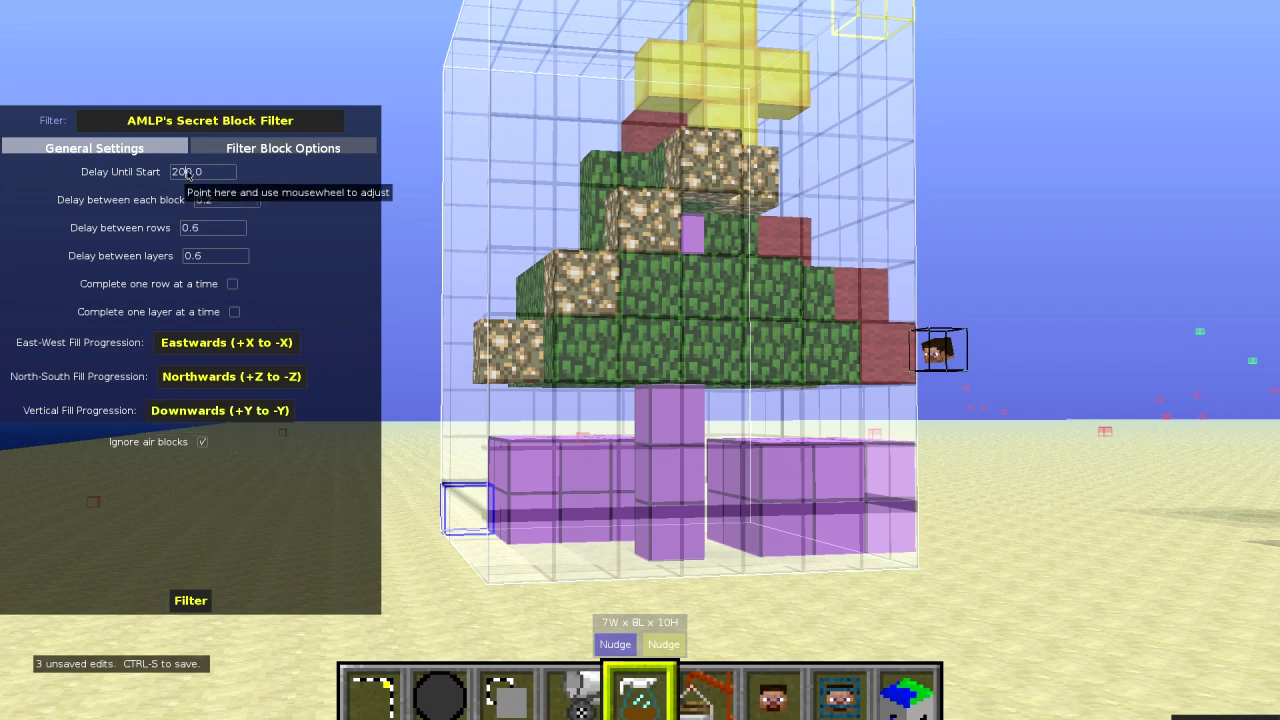
pyautogui.press('BackSpace')
pyautogui.write('2')
pyautogui.click(219, 203)
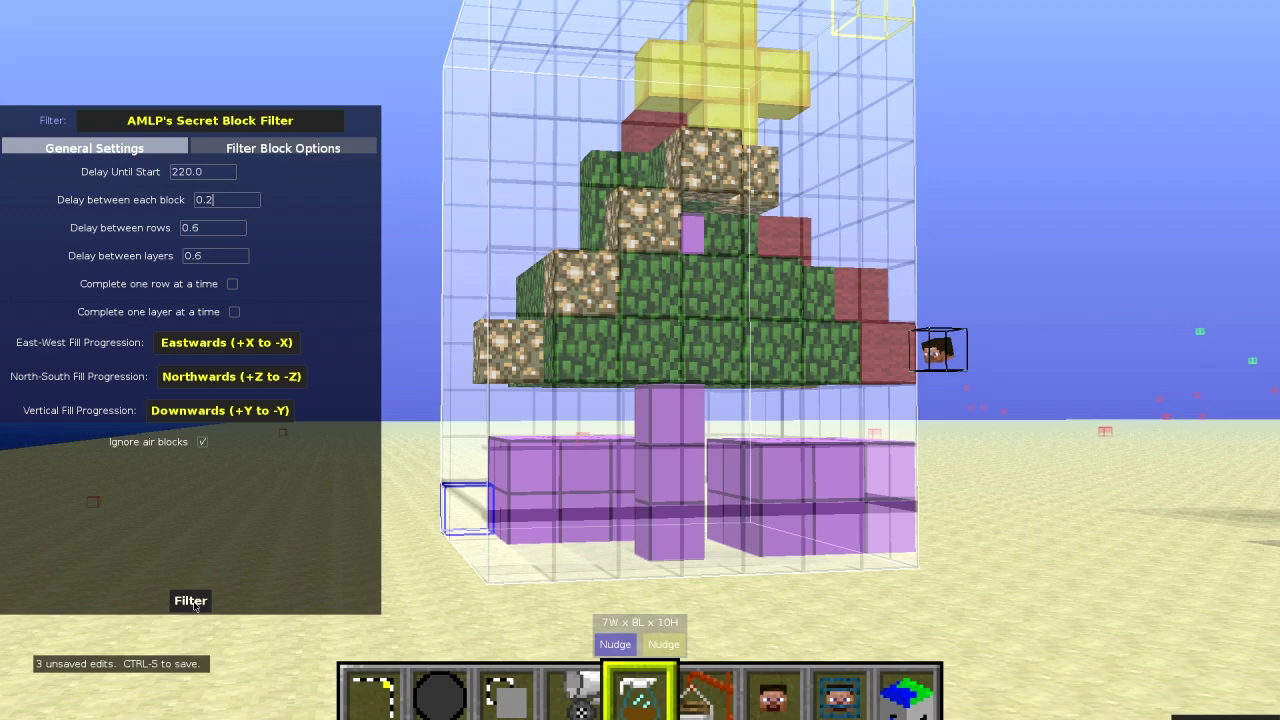
pyautogui.click(191, 601)
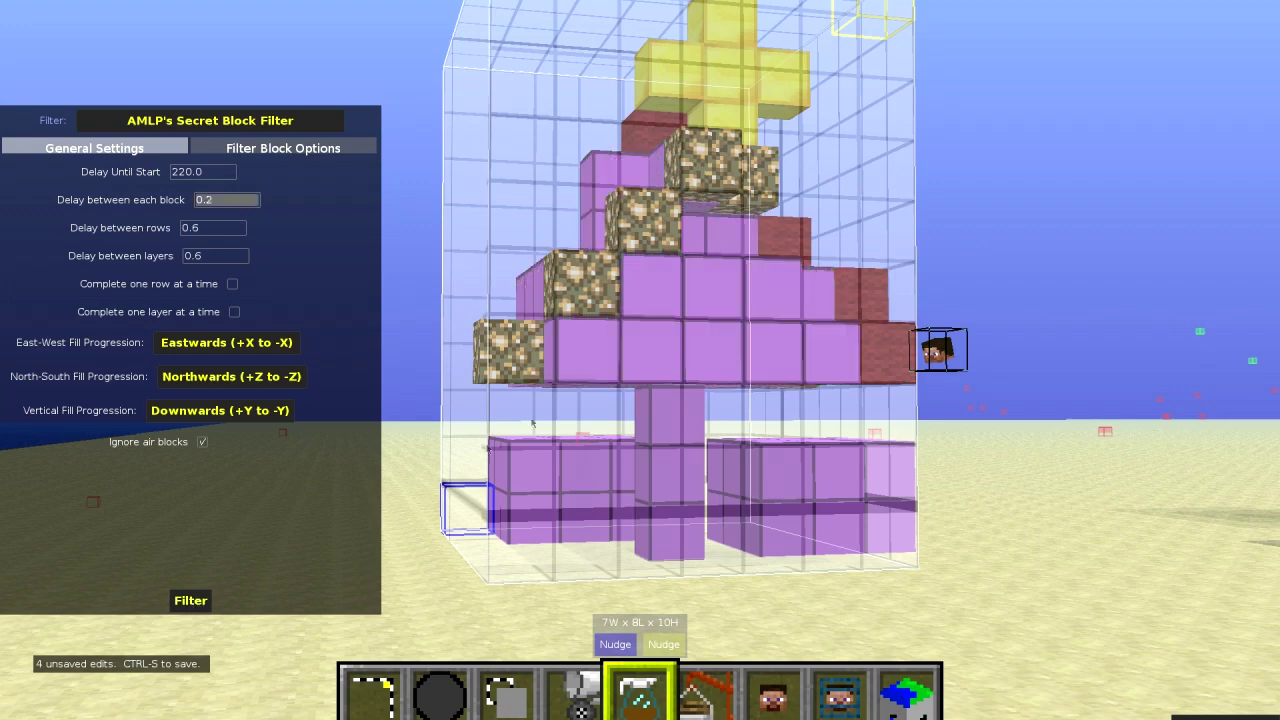
# Set filter block 1 to White Wool (35:0) for the tree's wool decorations.
pyautogui.click(247, 150)
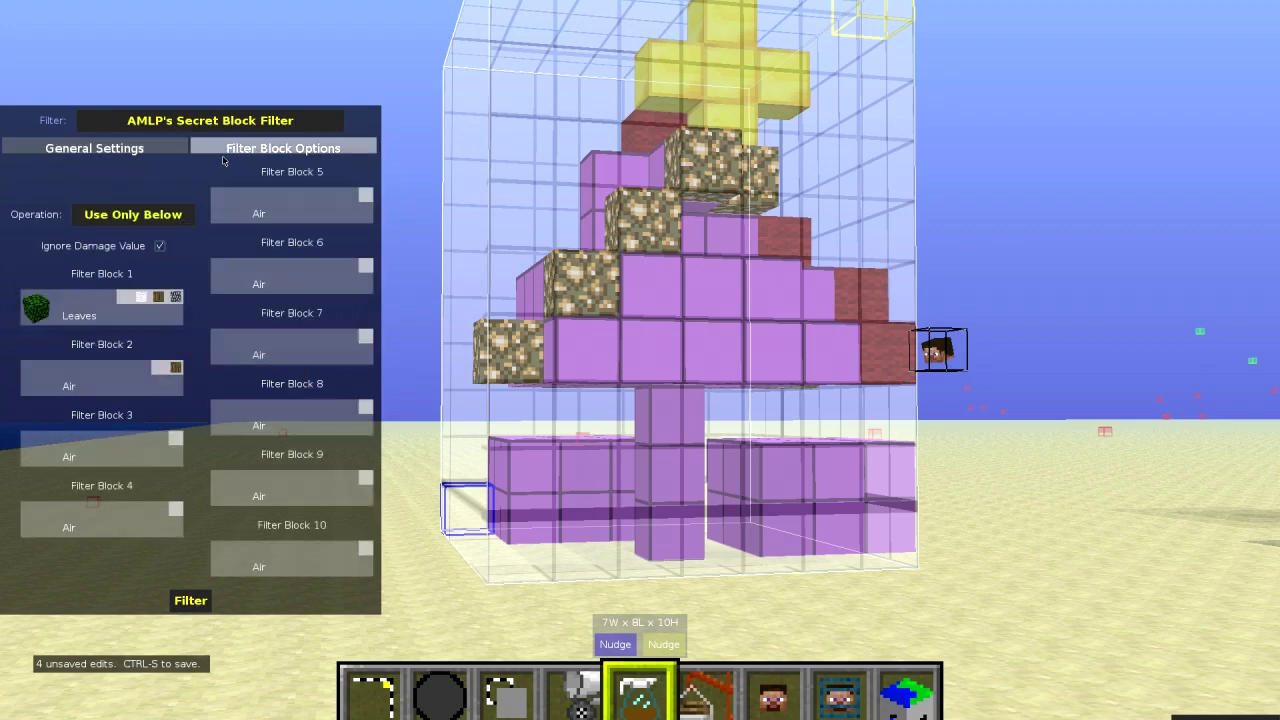
pyautogui.press('w')
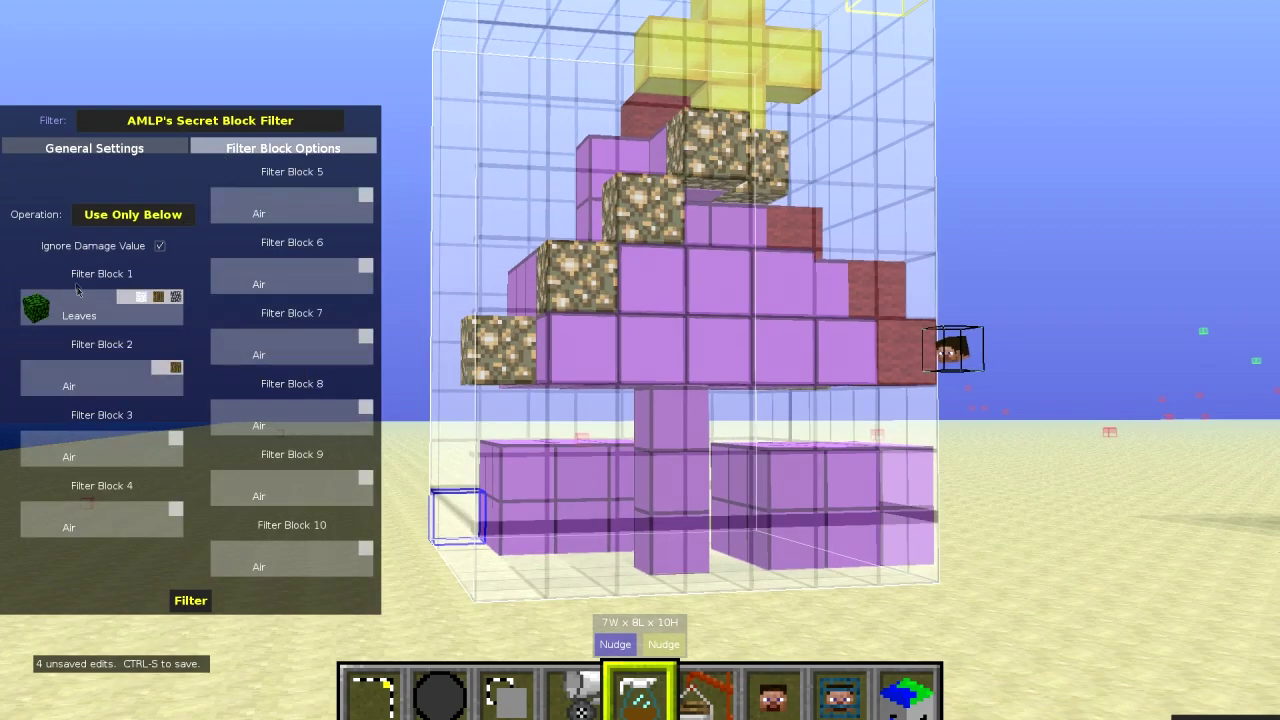
pyautogui.click(36, 310)
pyautogui.write('woo')
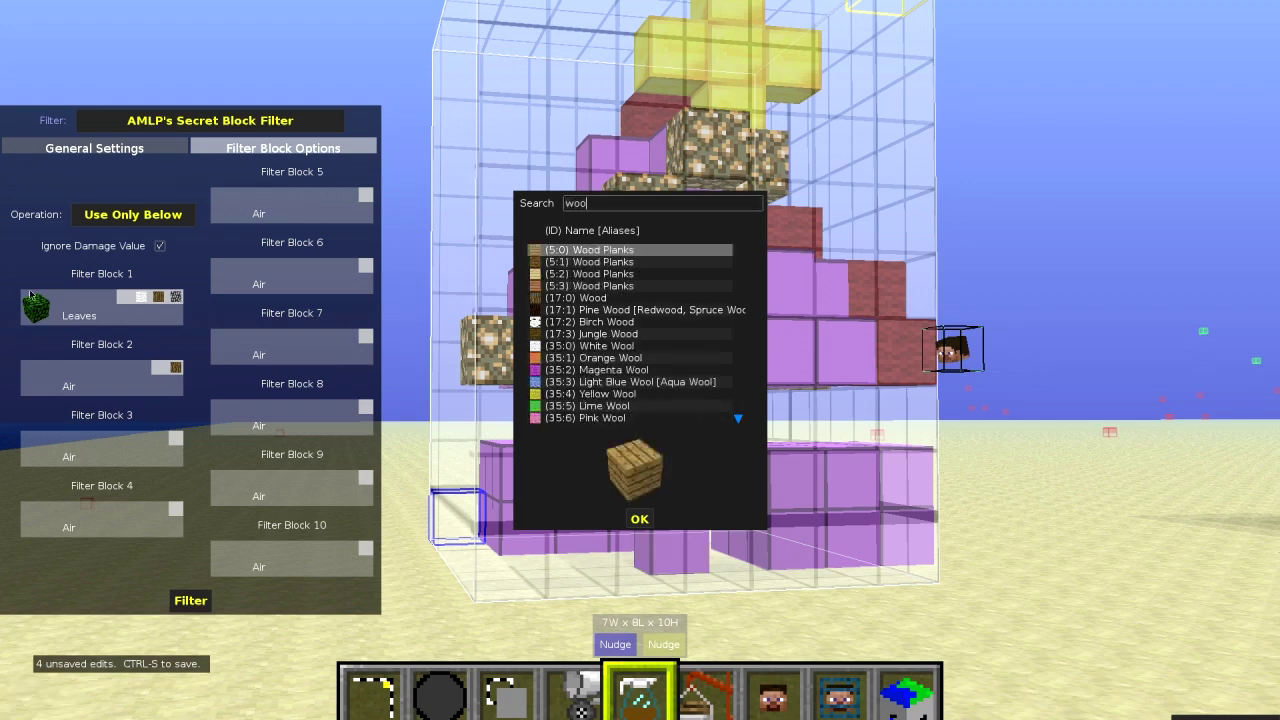
pyautogui.click(620, 344)
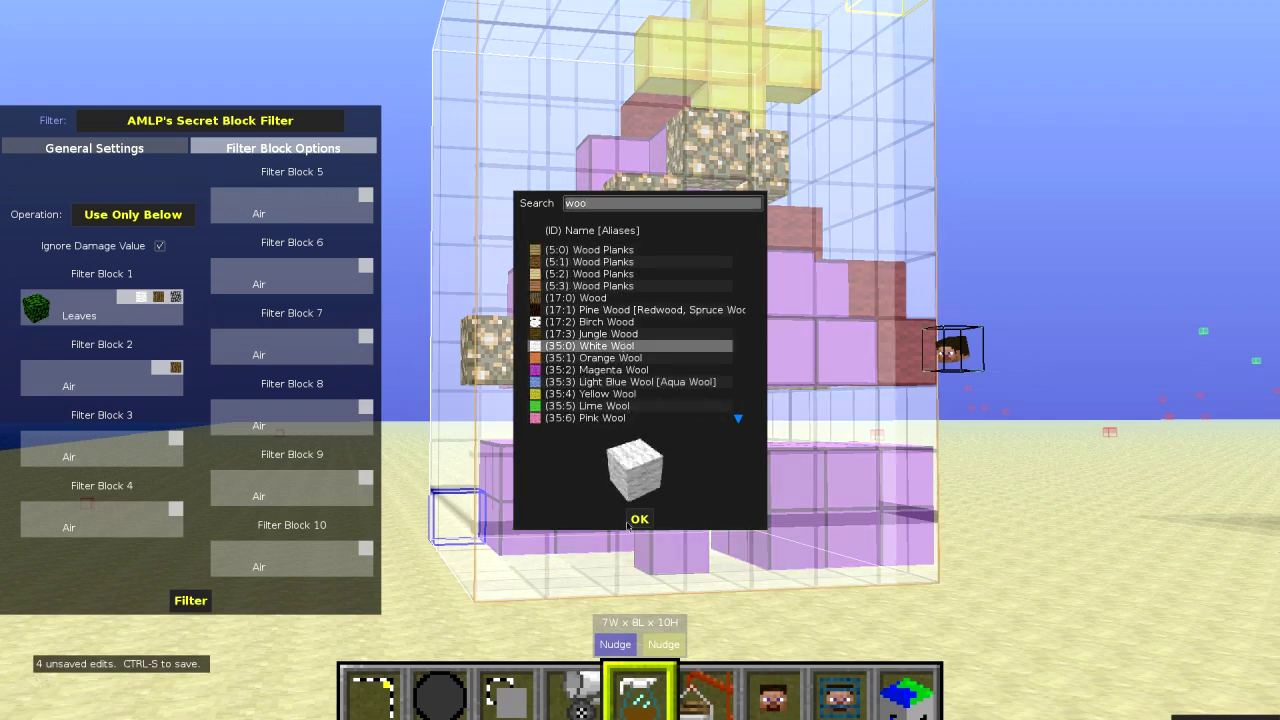
pyautogui.click(632, 519)
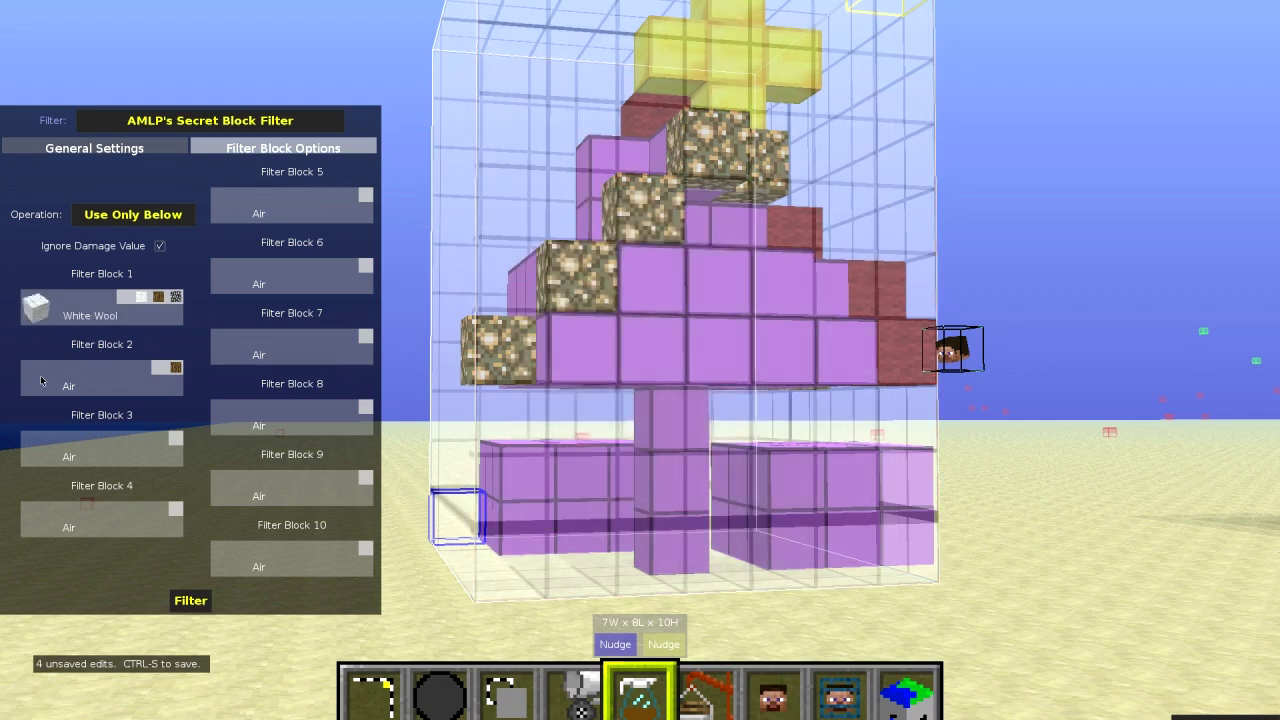
# Set filter block 2 to Glowstone (89:0).
pyautogui.click(41, 379)
pyautogui.write('glow')
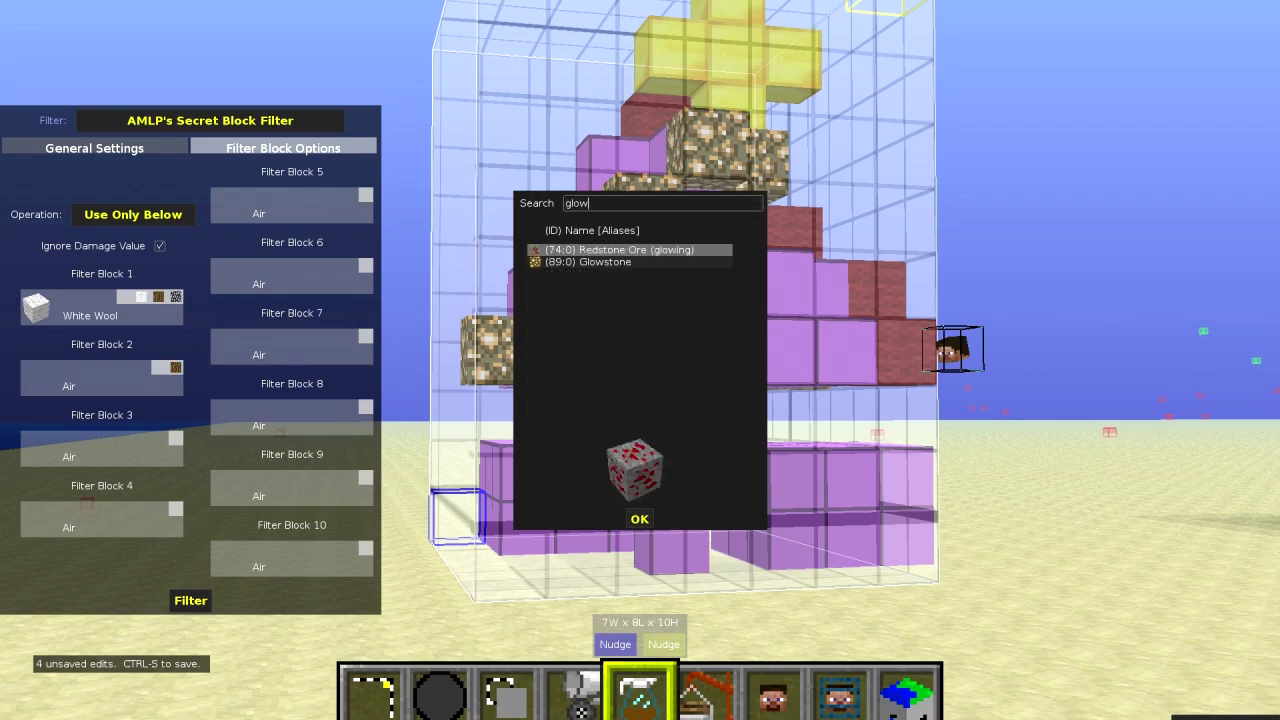
pyautogui.click(602, 263)
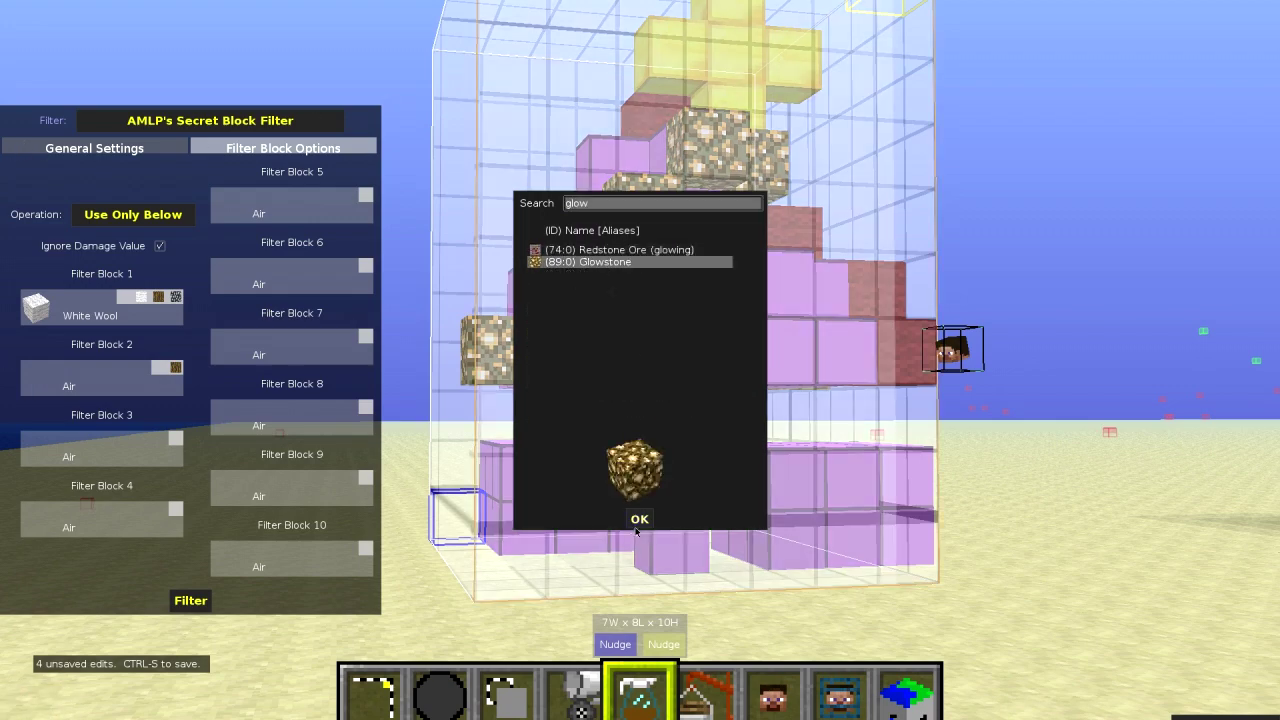
pyautogui.click(638, 521)
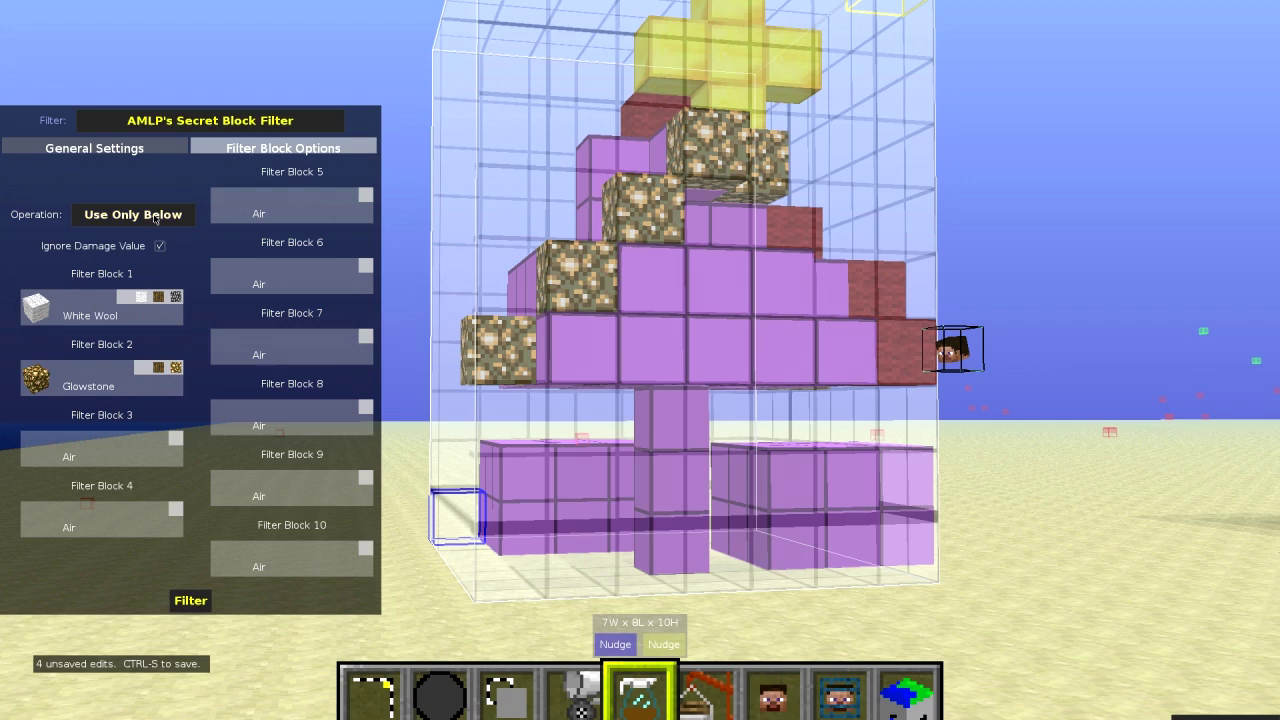
# Set the vertical fill progression back to Upwards (-Y to +Y).
pyautogui.click(125, 149)
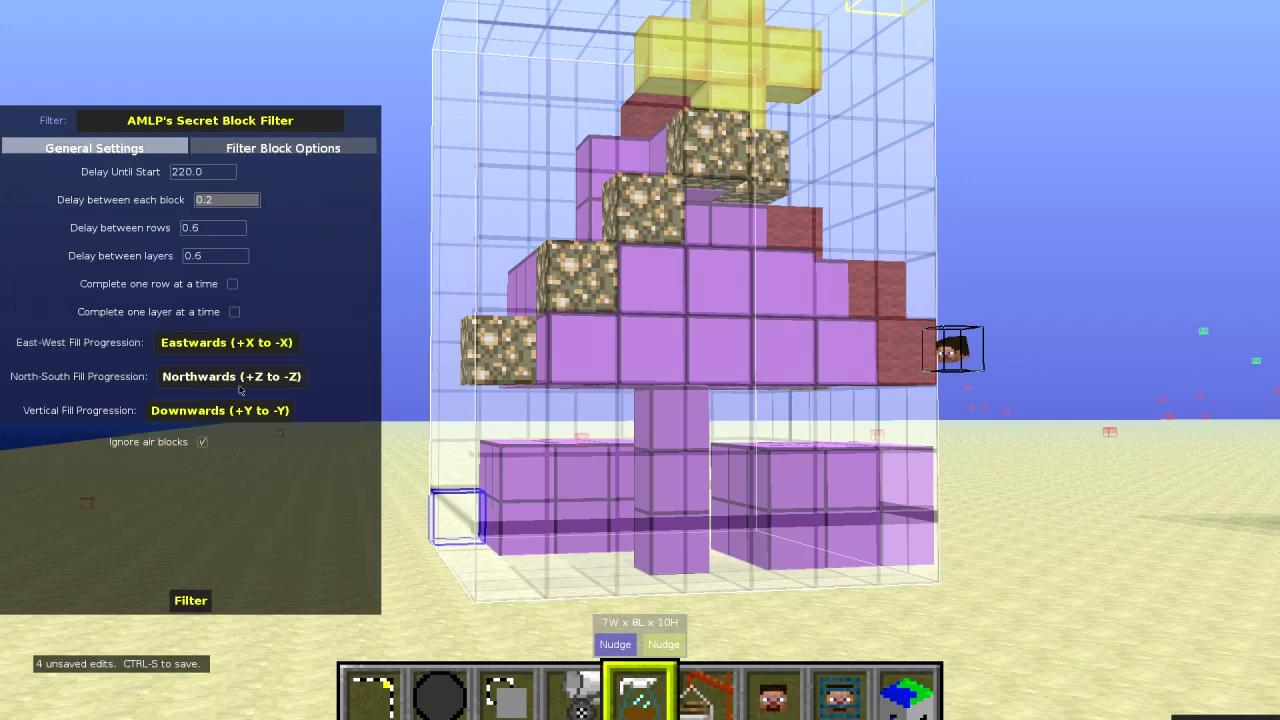
pyautogui.click(229, 414)
pyautogui.click(250, 407)
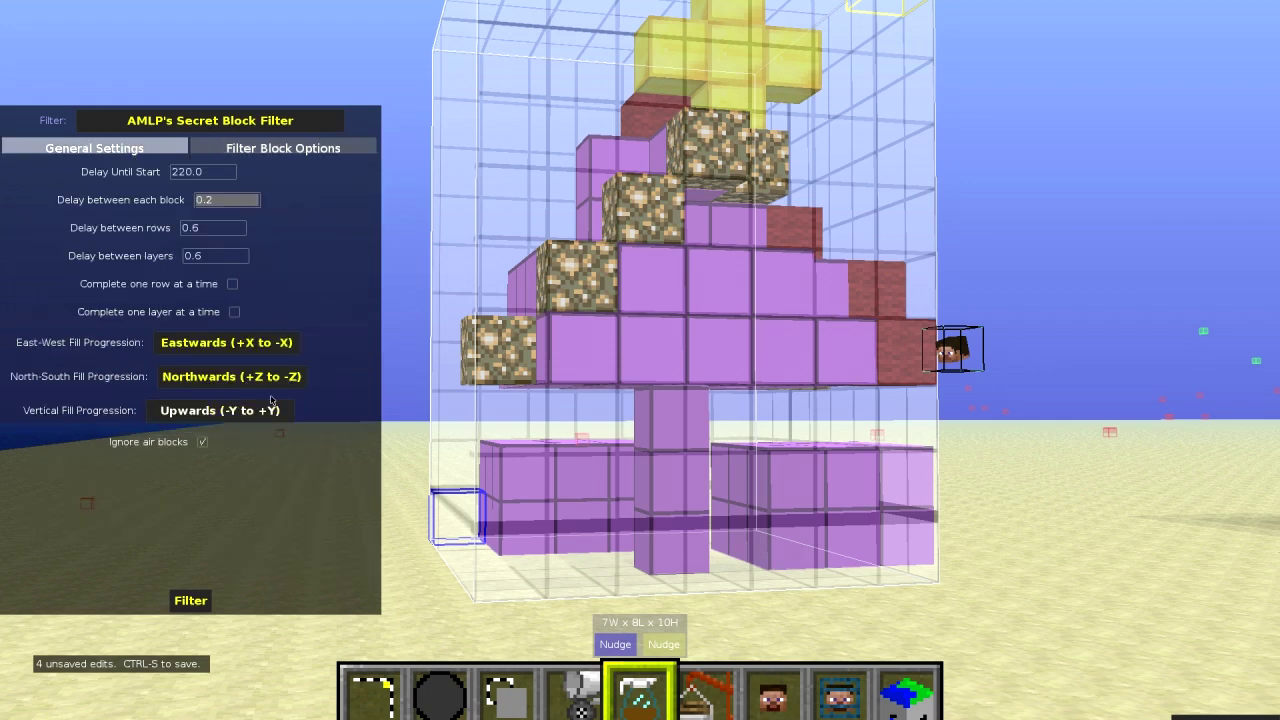
pyautogui.press('d')
pyautogui.press('d')
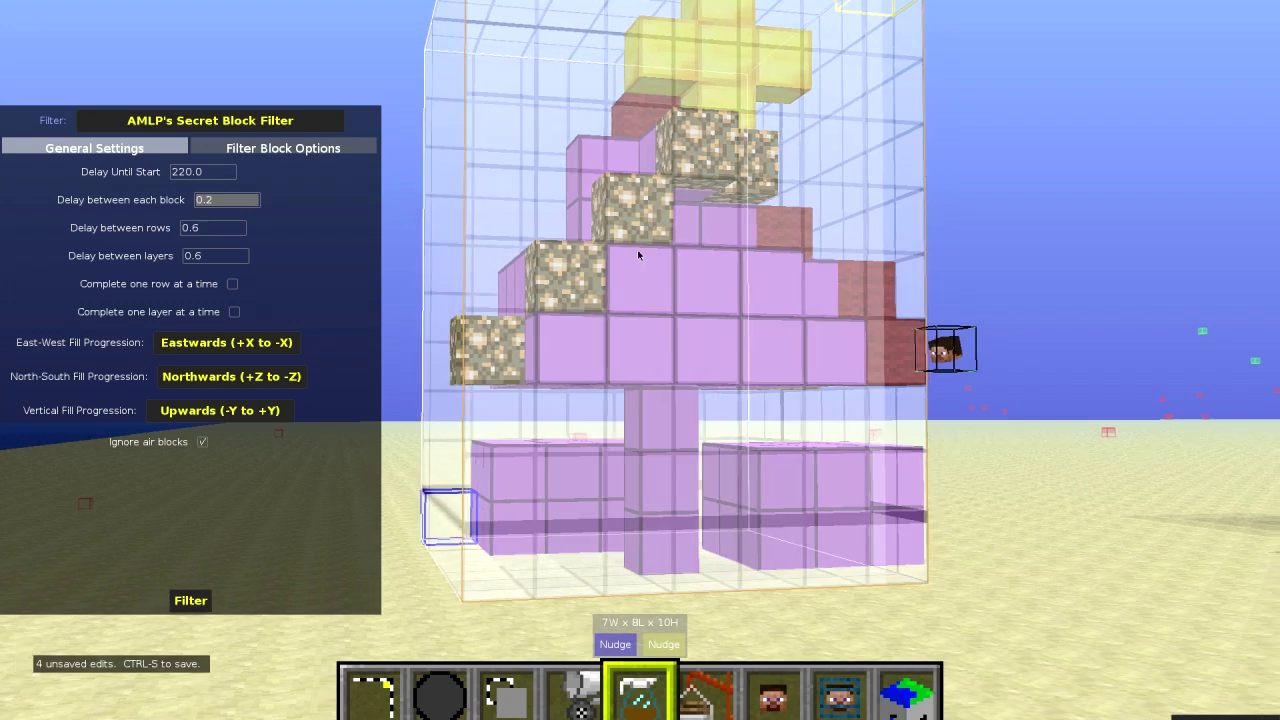
# Set the delay until start to 250 and run the filter on the tree's wool and glowstone decorations.
pyautogui.click(185, 172)
pyautogui.press('BackSpace')
pyautogui.write('5')
pyautogui.click(214, 203)
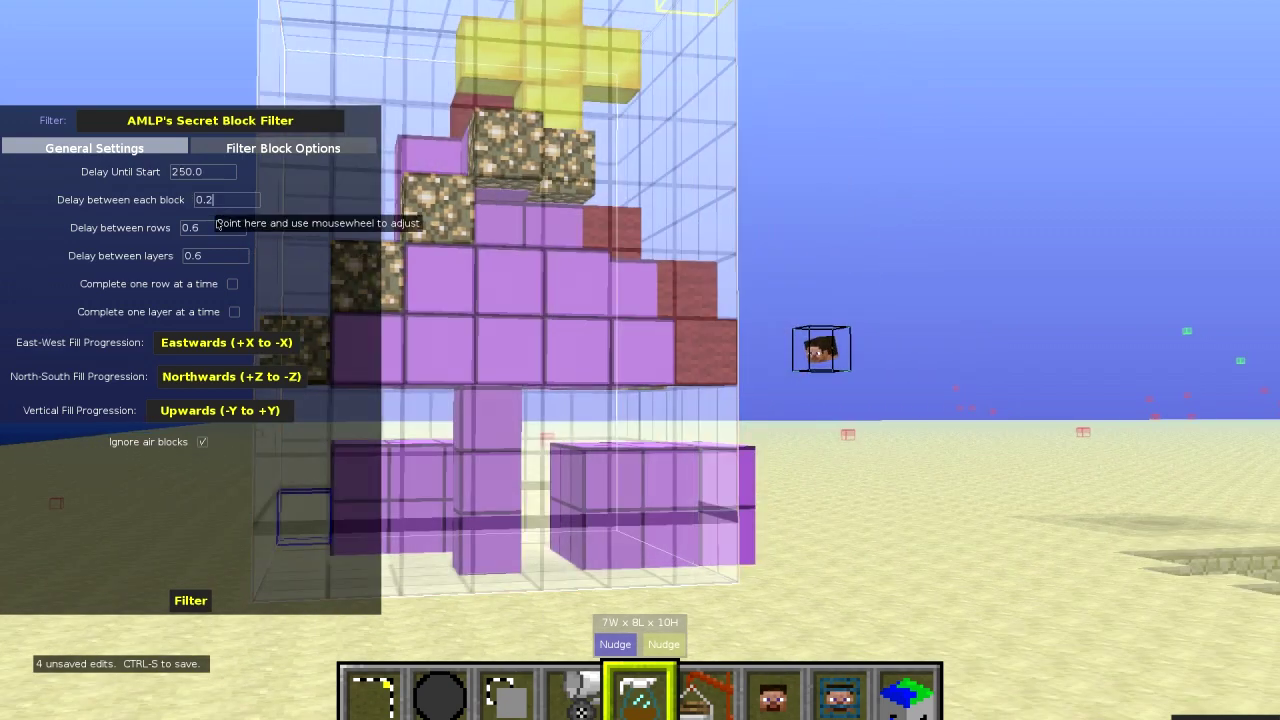
pyautogui.click(196, 603)
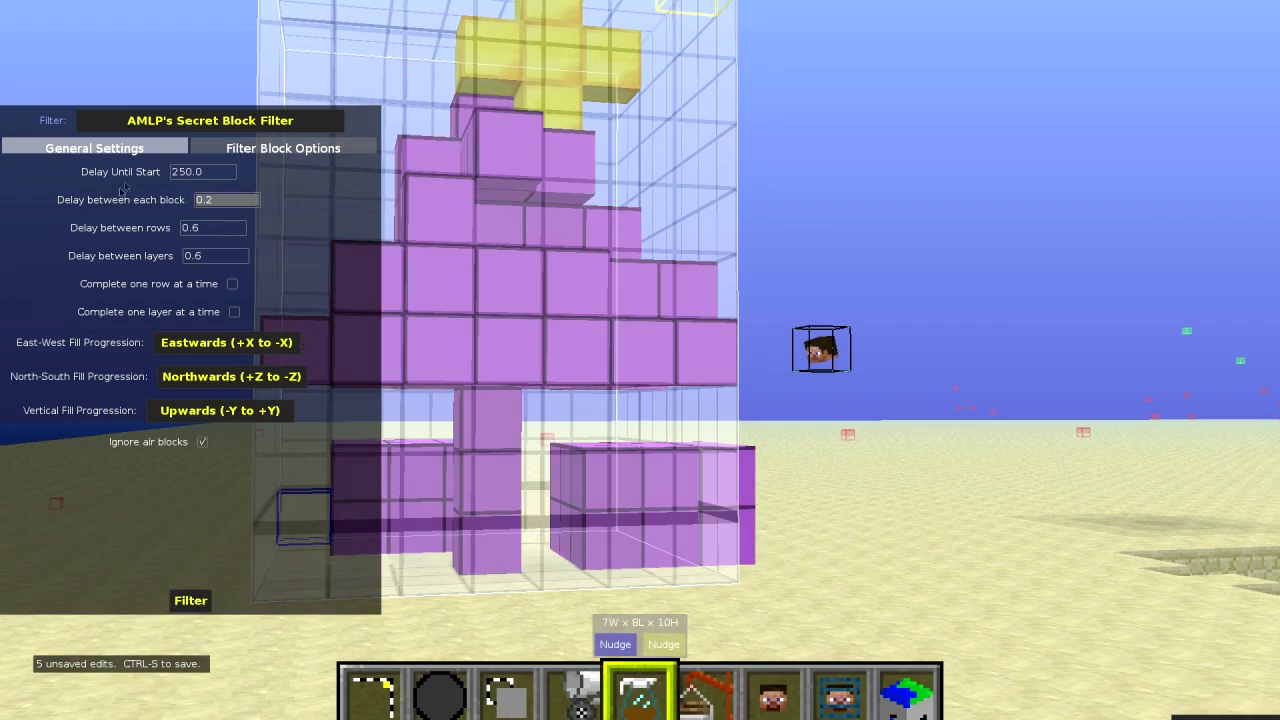
# Clear filter block 2 to Air and set filter block 1 to Block of Gold for the star.
pyautogui.click(187, 177)
pyautogui.click(235, 154)
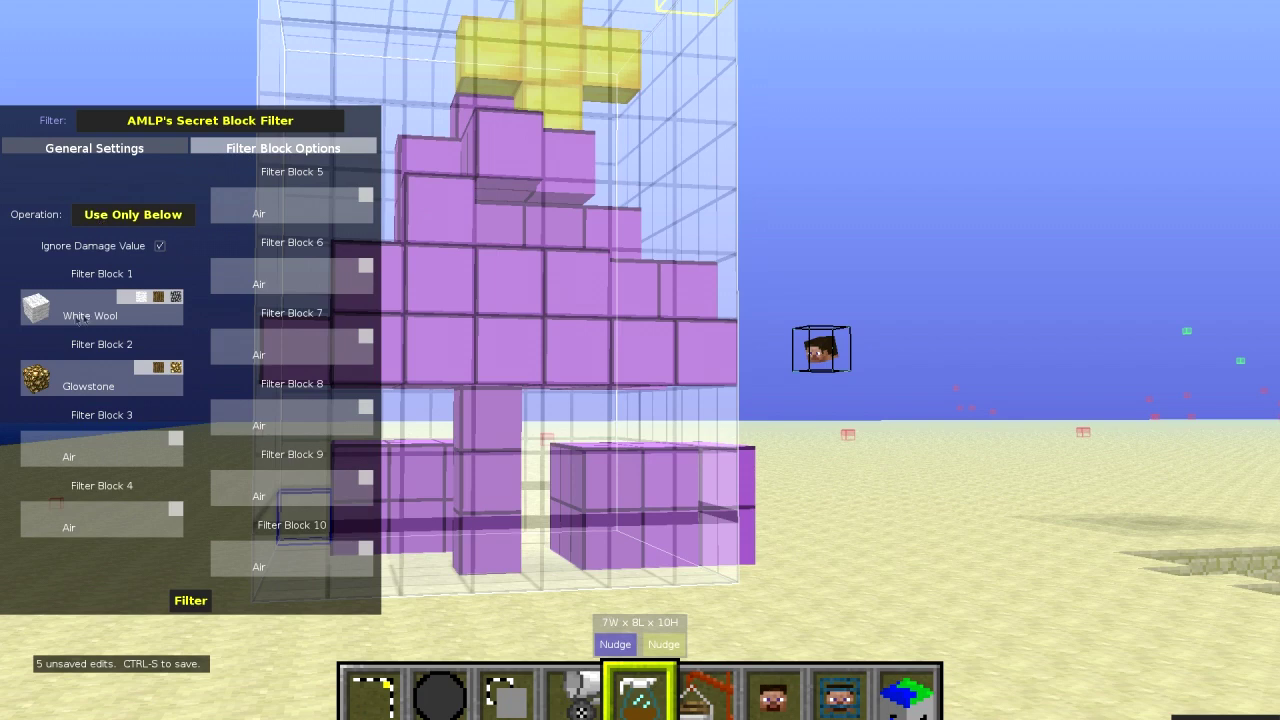
pyautogui.click(141, 369)
pyautogui.click(76, 316)
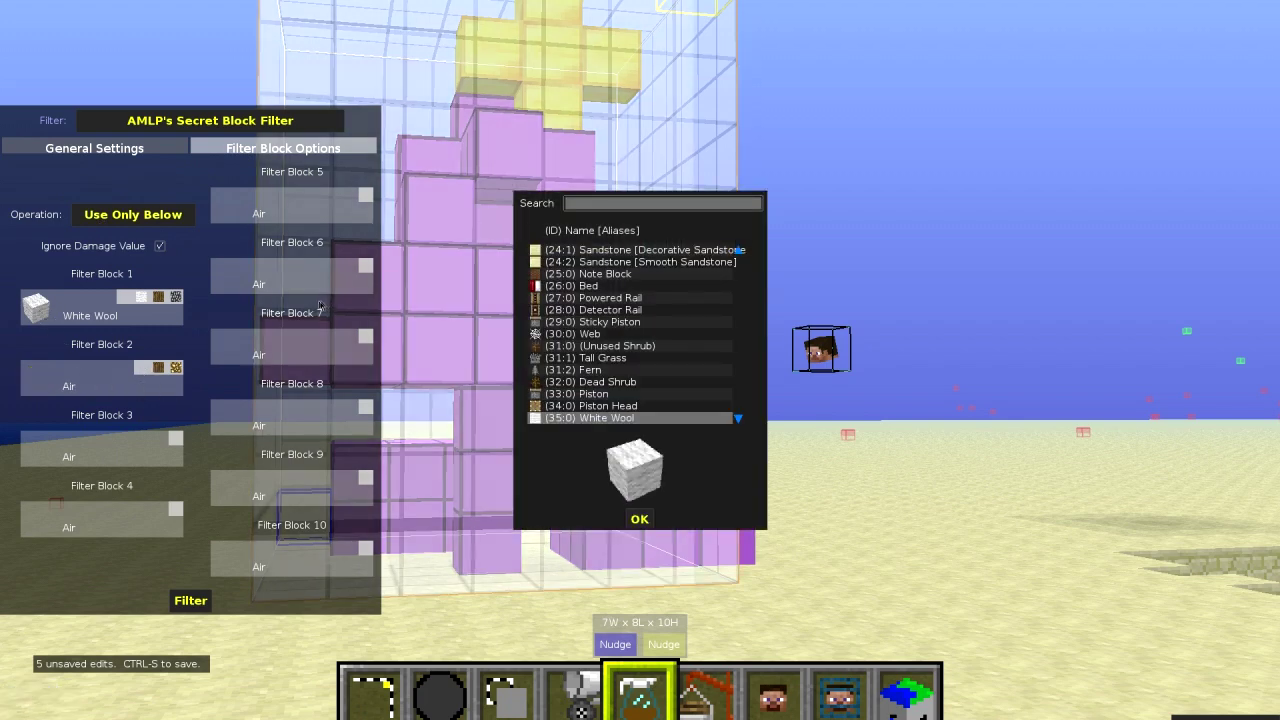
pyautogui.write('gol')
pyautogui.click(598, 264)
pyautogui.click(639, 519)
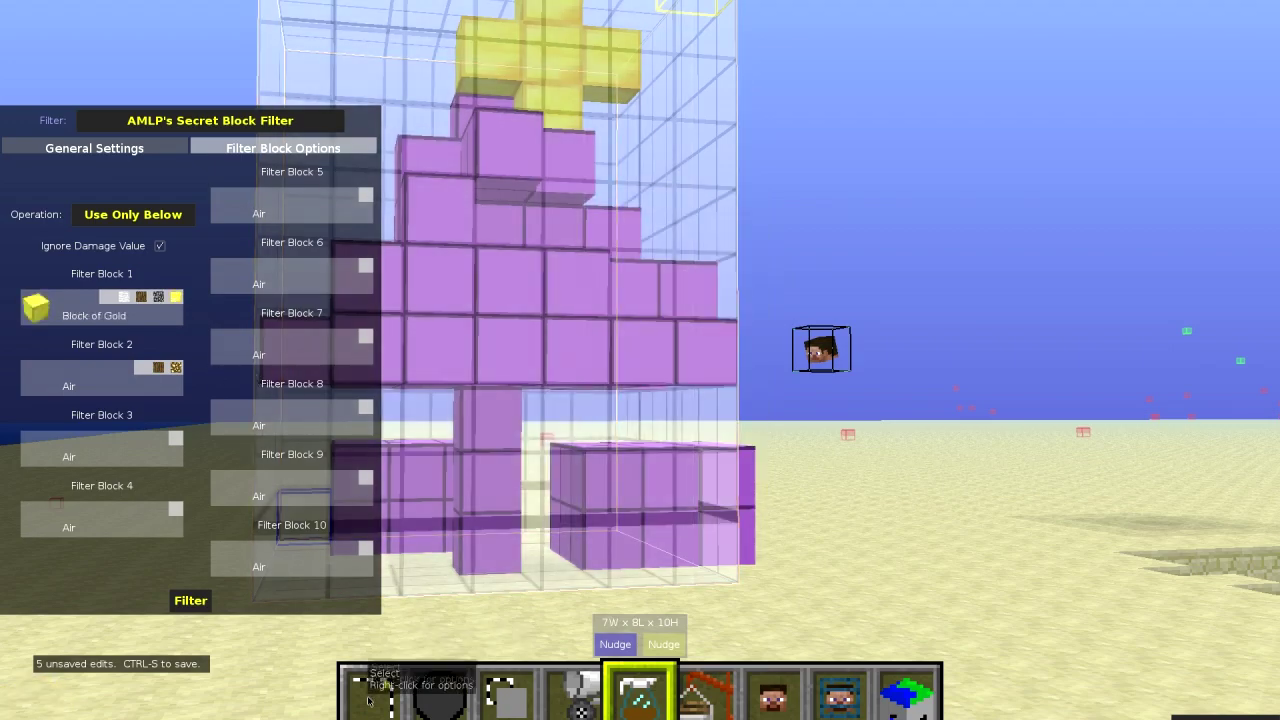
# Inspect the tile entity data of the topmost converted decoration block beside the gold star, checking its progress value.
pyautogui.click(368, 701)
pyautogui.rightClick(485, 333)
pyautogui.press('w')
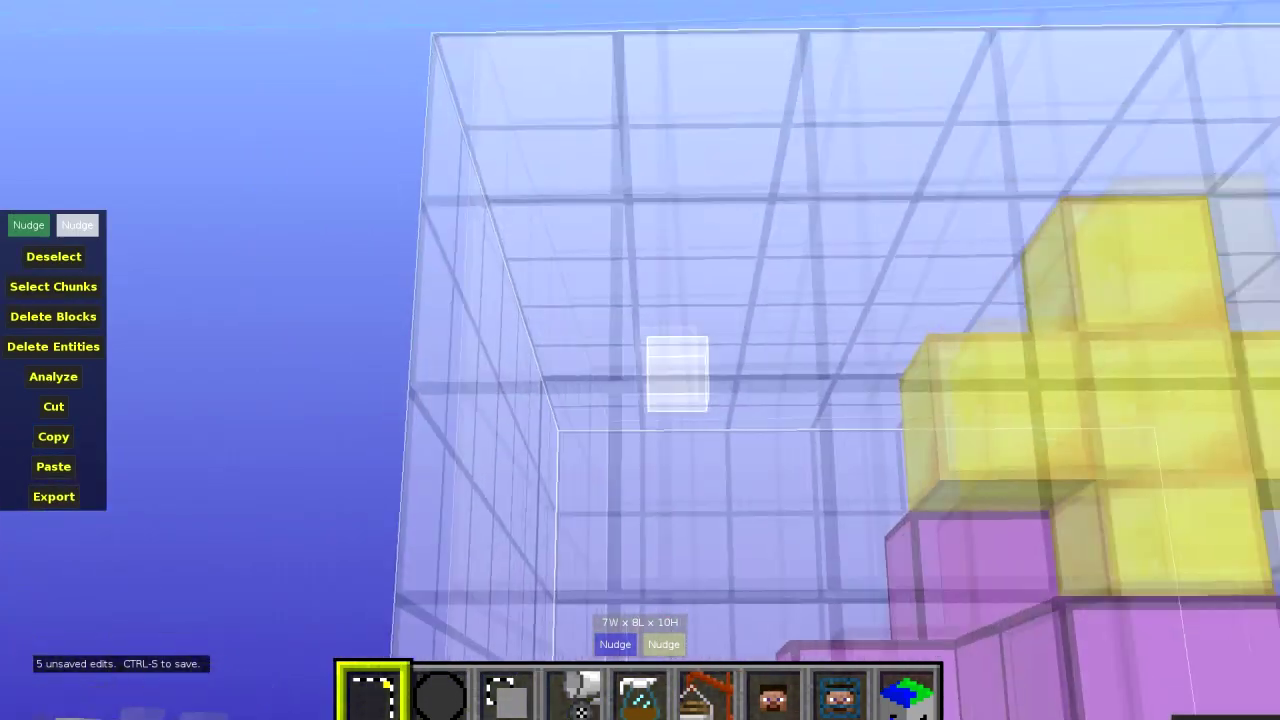
pyautogui.press('s')
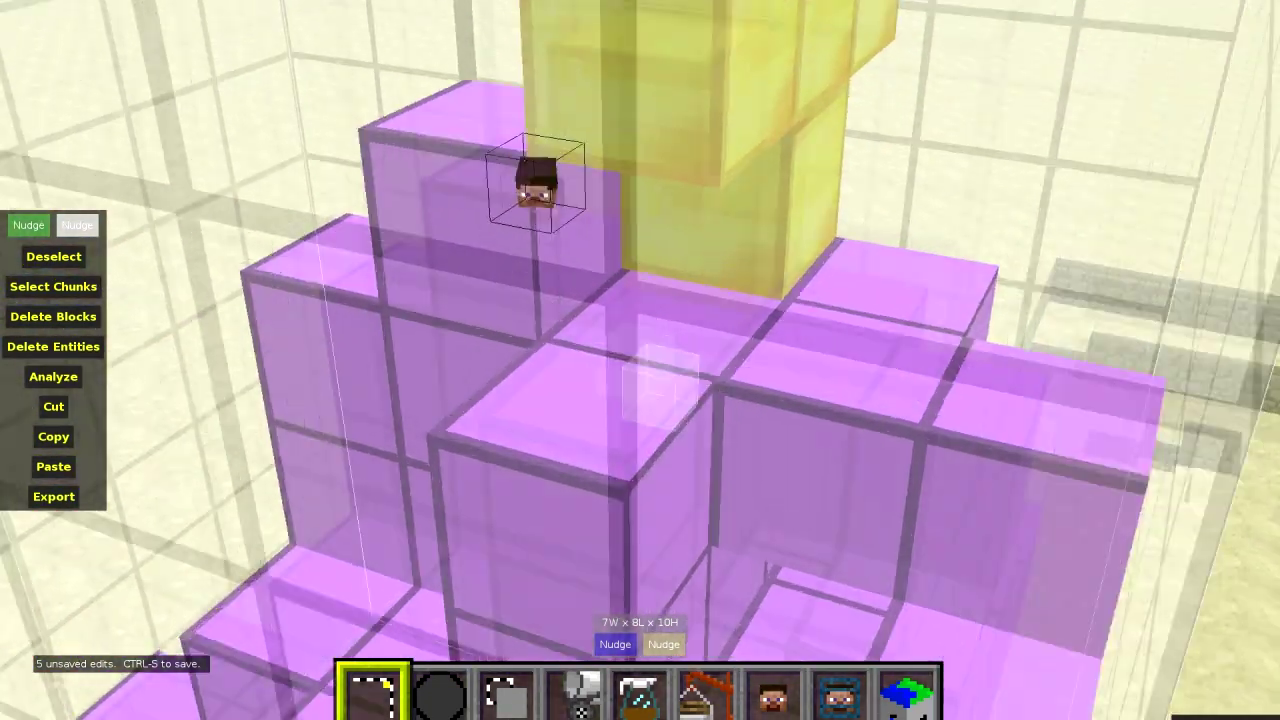
pyautogui.press('w')
pyautogui.press('s')
pyautogui.rightClick(485, 333)
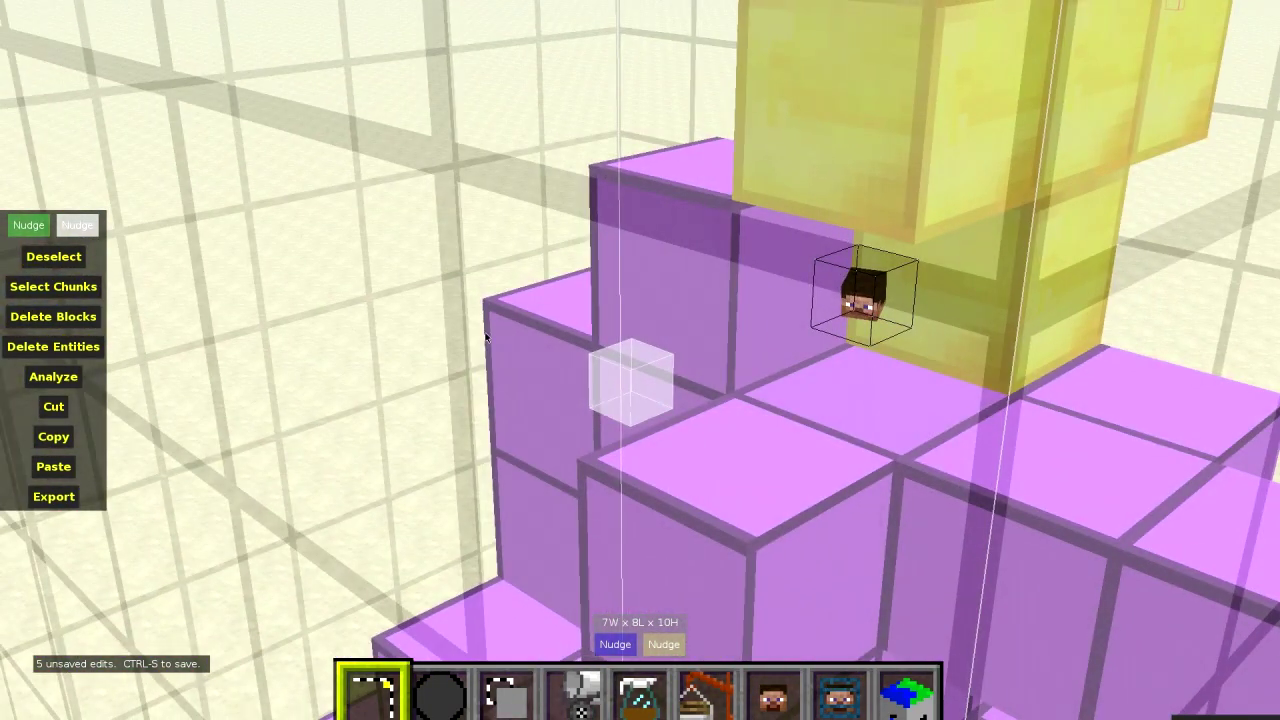
pyautogui.press('alt')
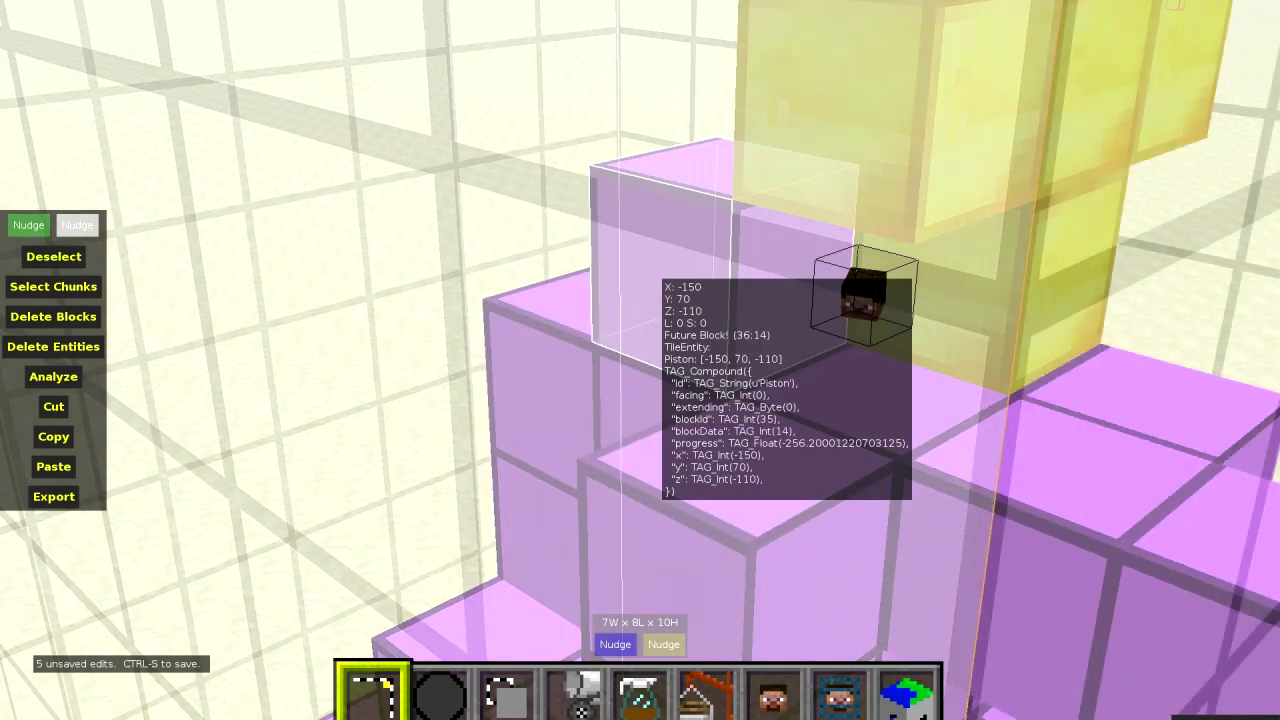
pyautogui.rightClick(674, 246)
pyautogui.press('s')
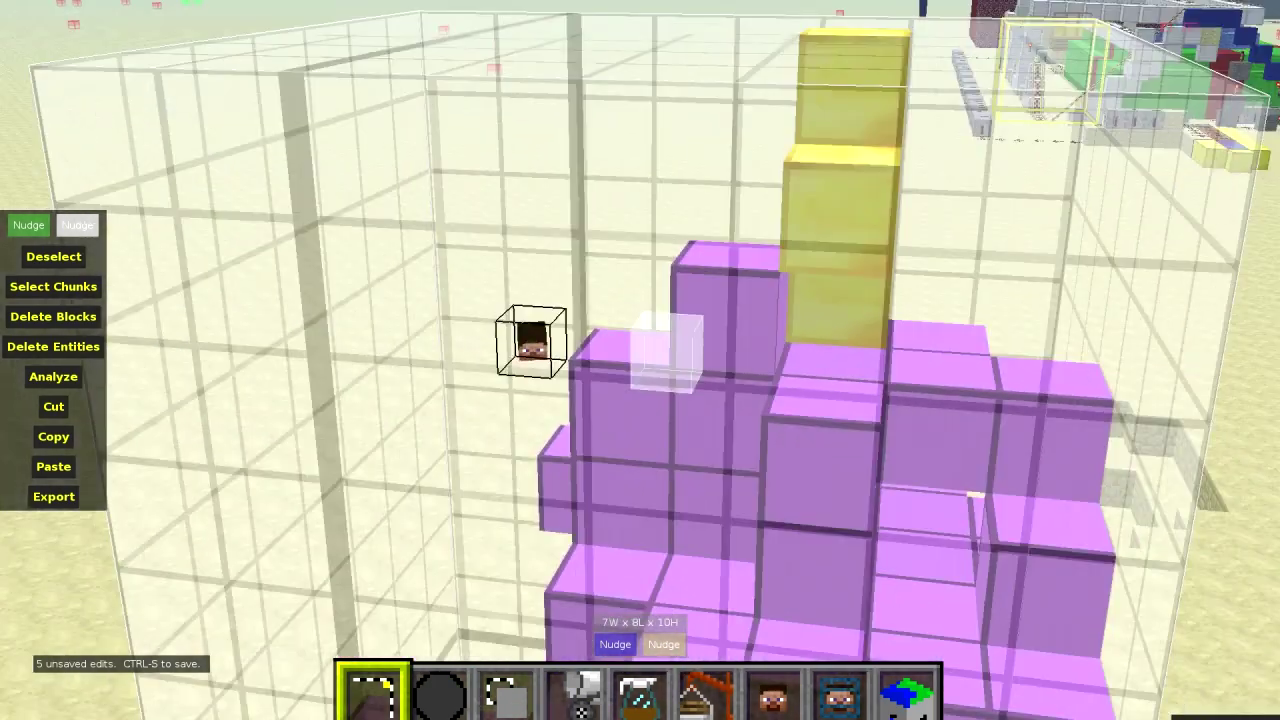
pyautogui.rightClick(663, 270)
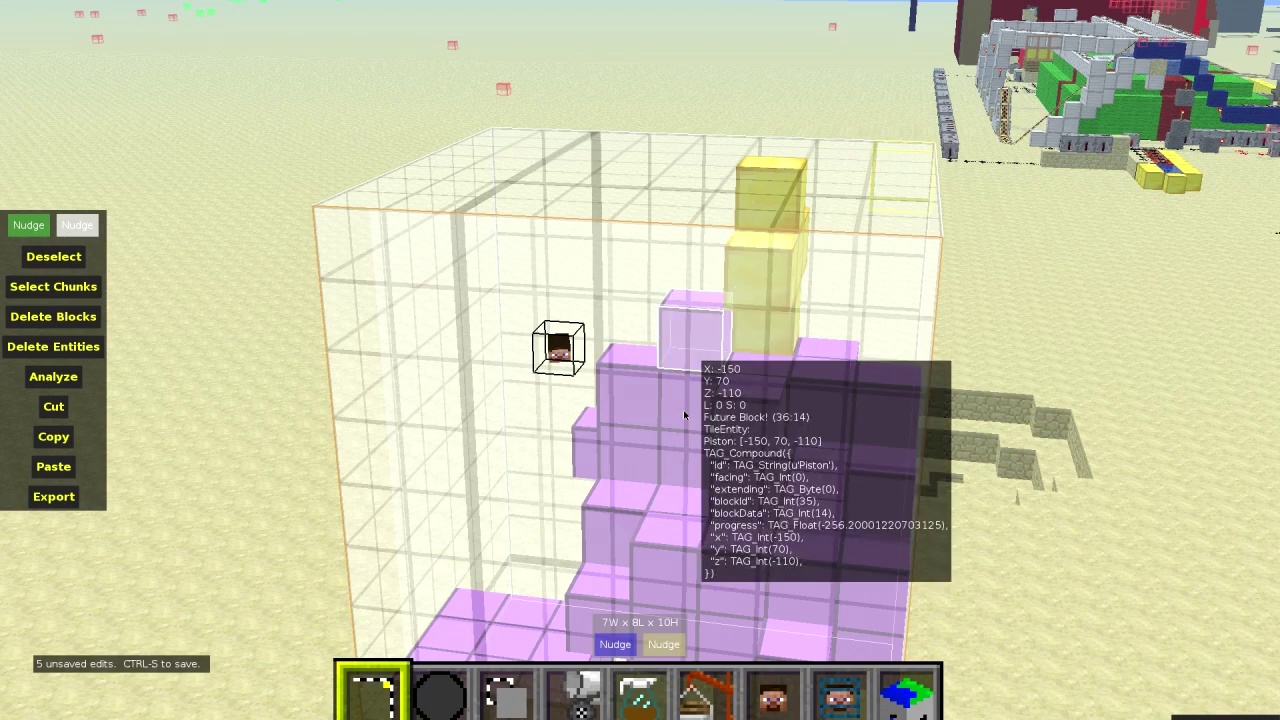
# Set the delay until start to 257 and run the filter on the gold star.
pyautogui.press('5')
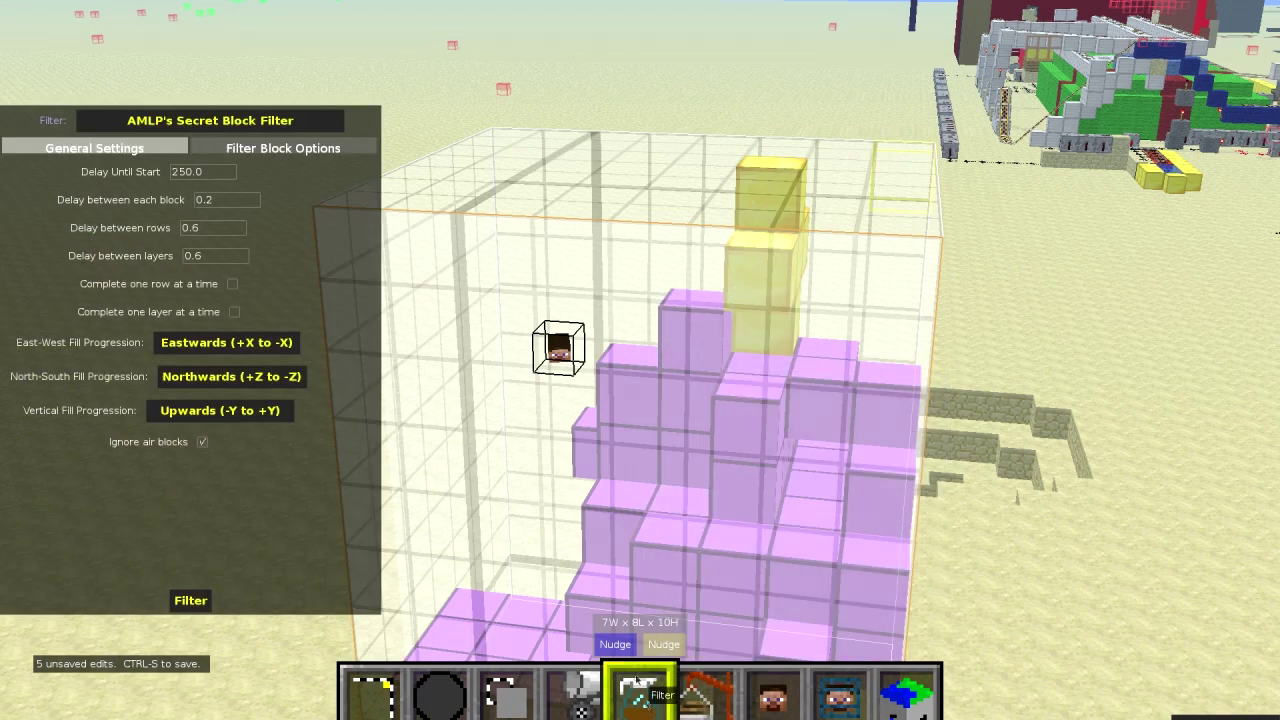
pyautogui.click(195, 174)
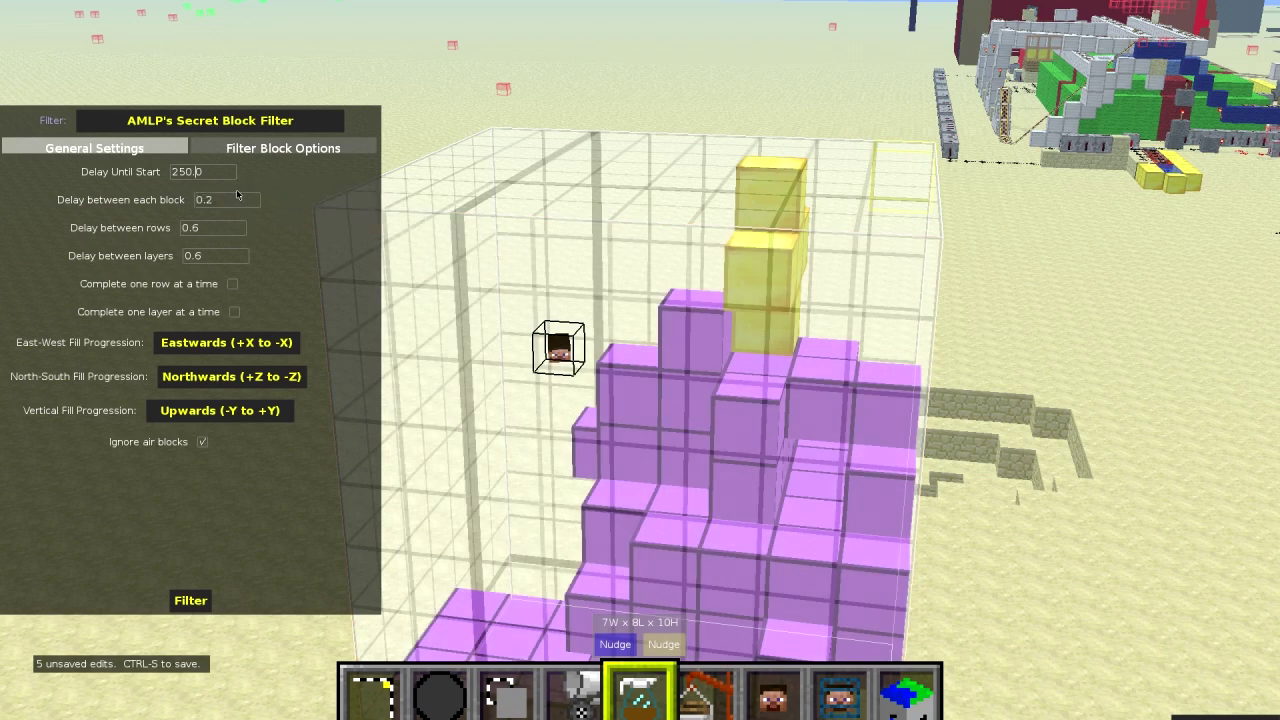
pyautogui.write('7.')
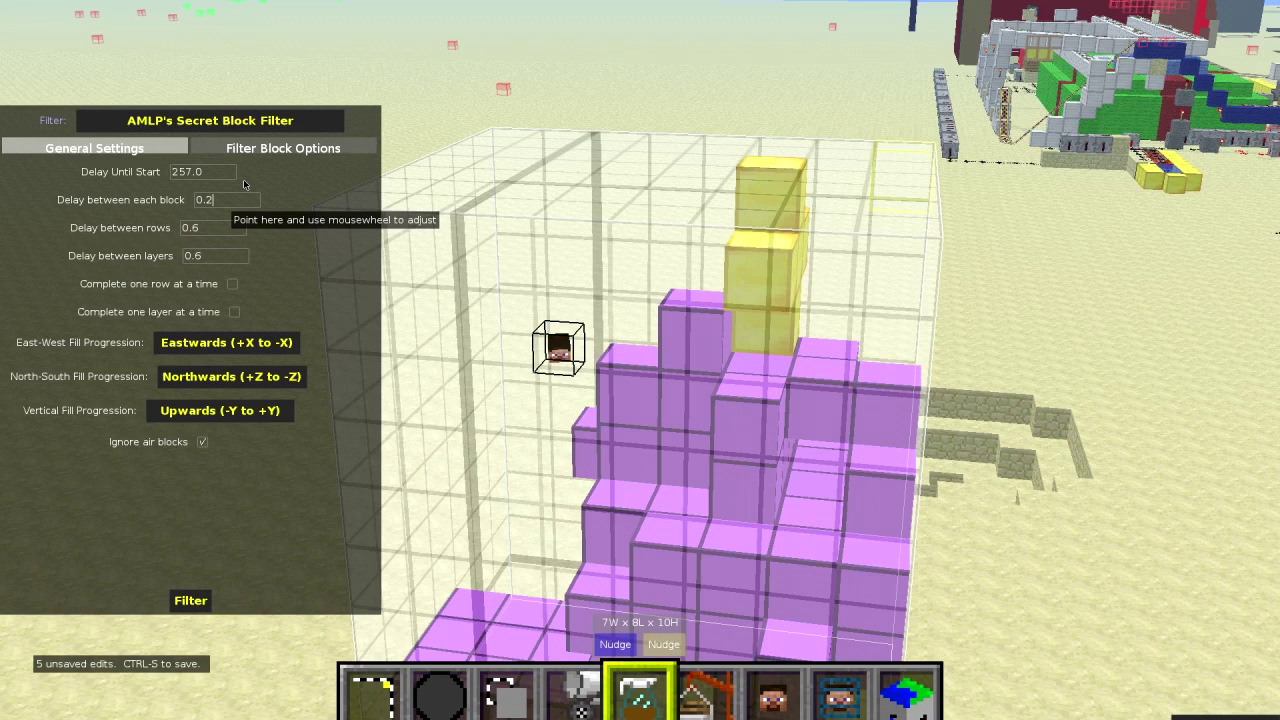
pyautogui.click(267, 150)
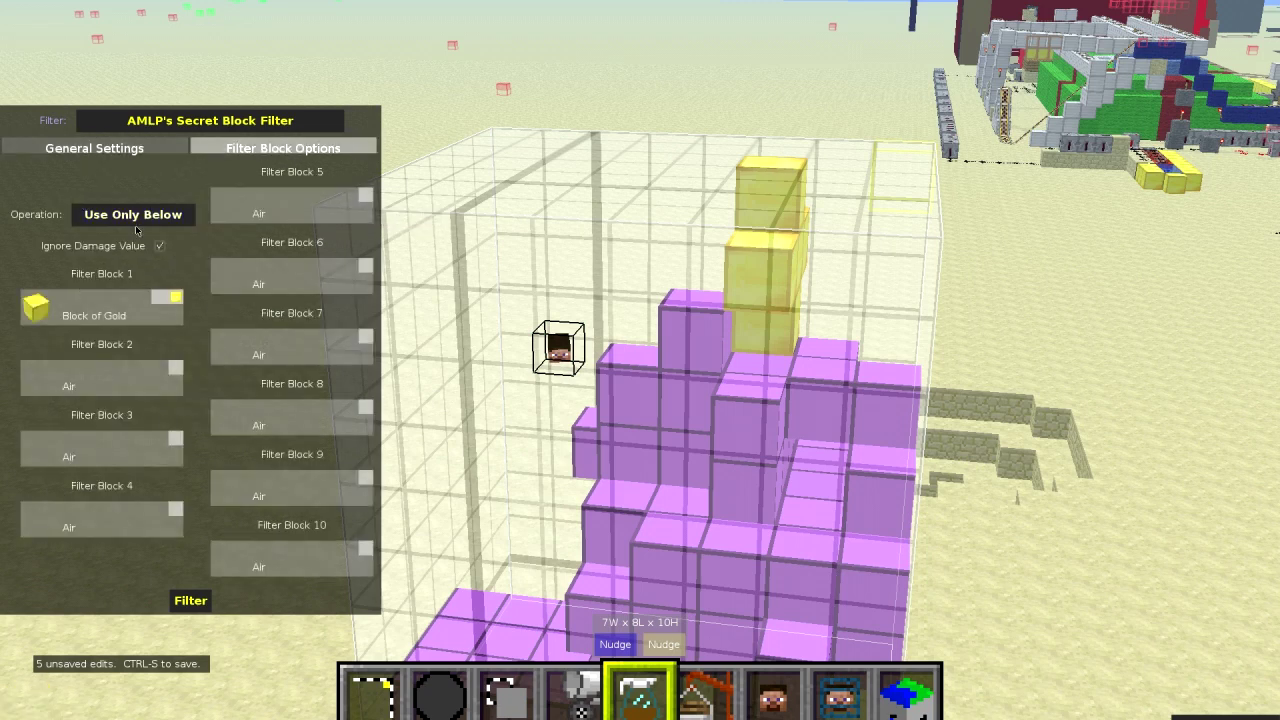
pyautogui.click(99, 154)
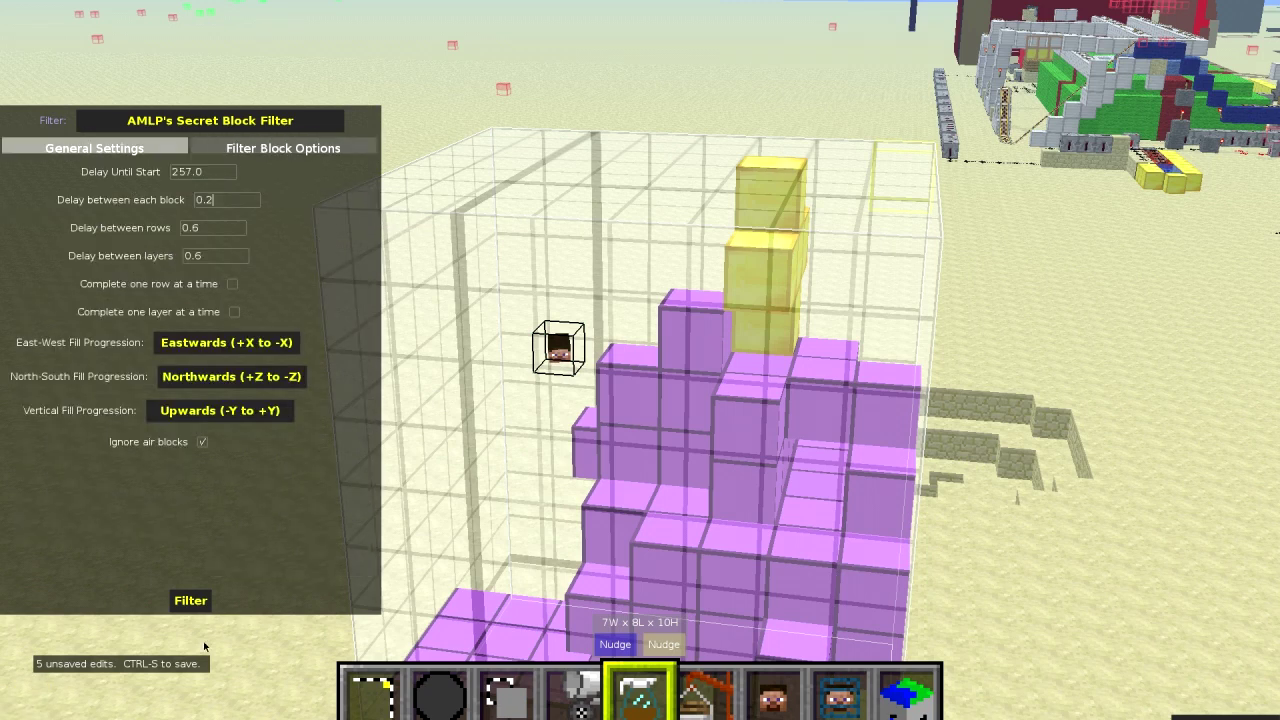
pyautogui.click(201, 605)
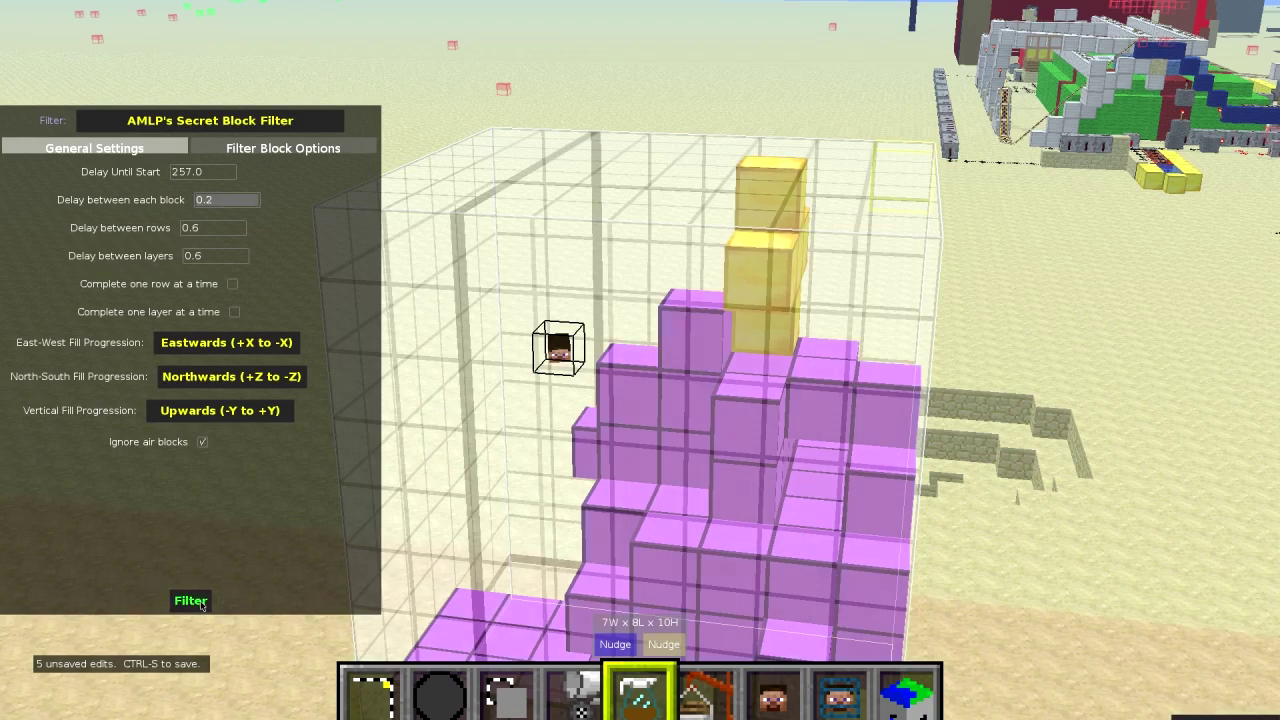
# Save the world with the fully converted tree and presents.
pyautogui.rightClick(794, 391)
pyautogui.press('s')
pyautogui.press('d')
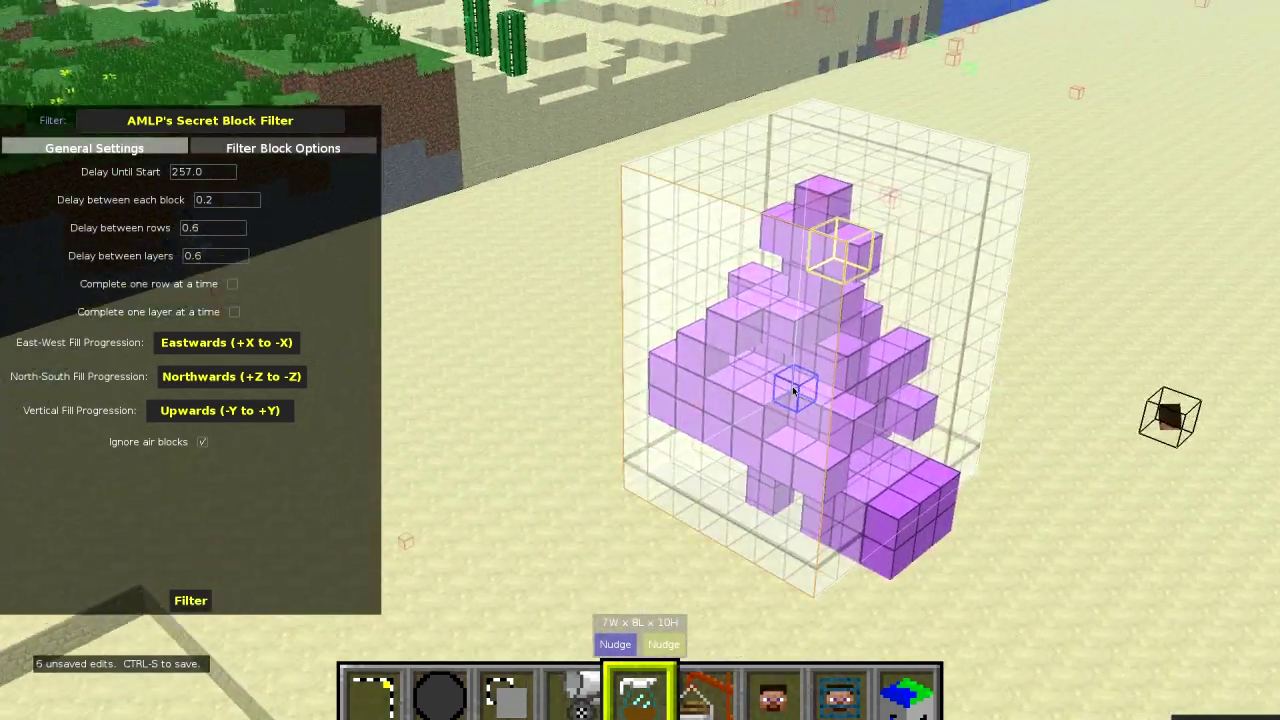
pyautogui.press('Escape')
pyautogui.hotkey('ctrl', 's')
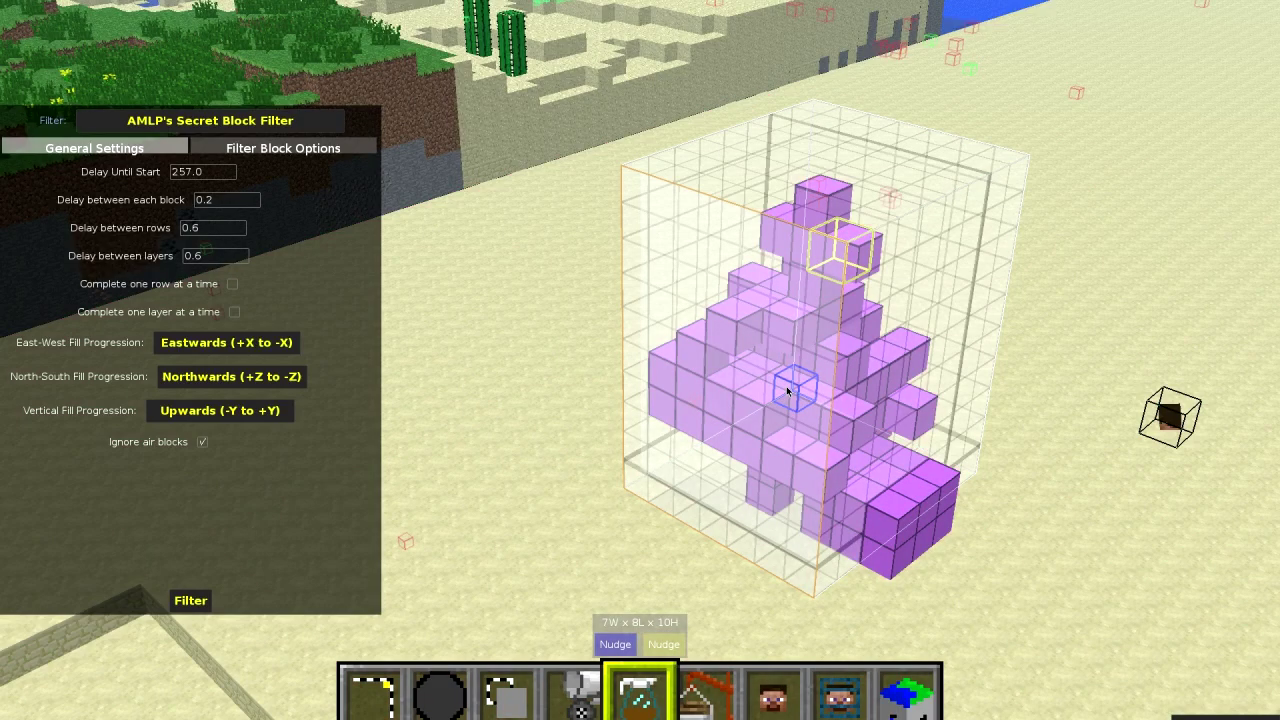
# Examine the converted tree and presents from several sides.
pyautogui.press('d')
pyautogui.press('a')
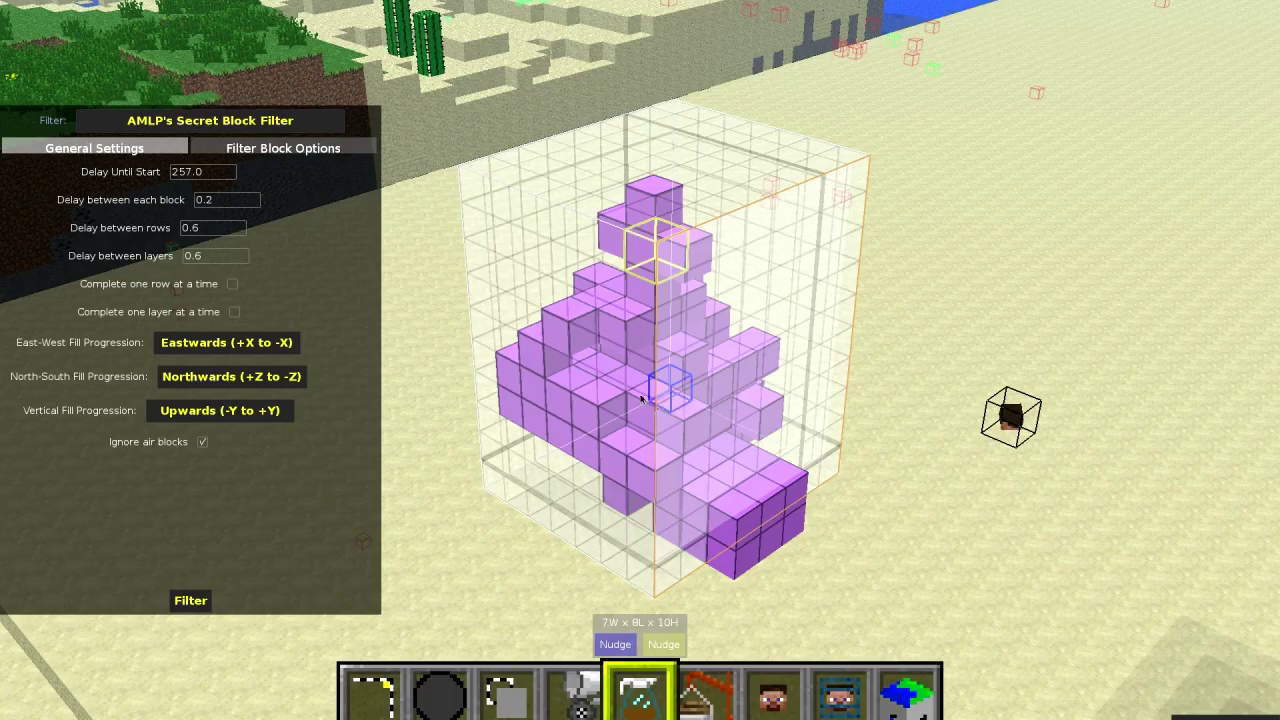
pyautogui.rightClick(748, 345)
pyautogui.press('d')
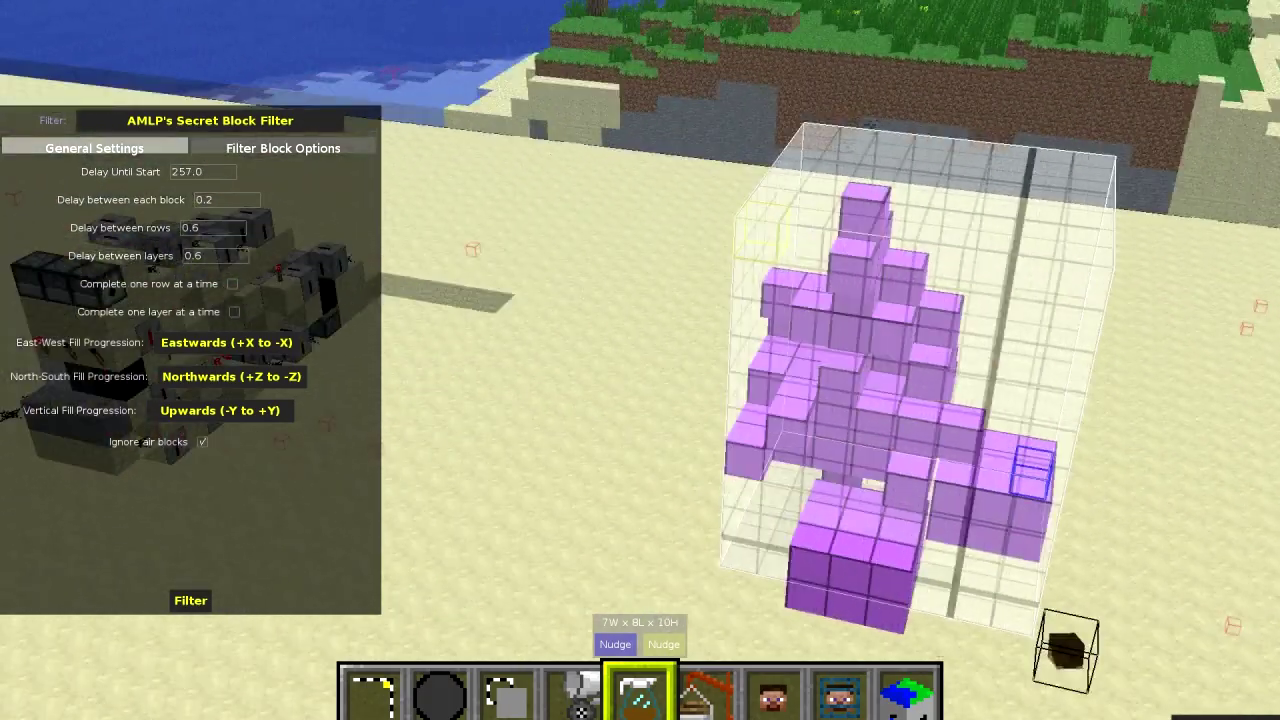
pyautogui.press('d')
pyautogui.rightClick(746, 339)
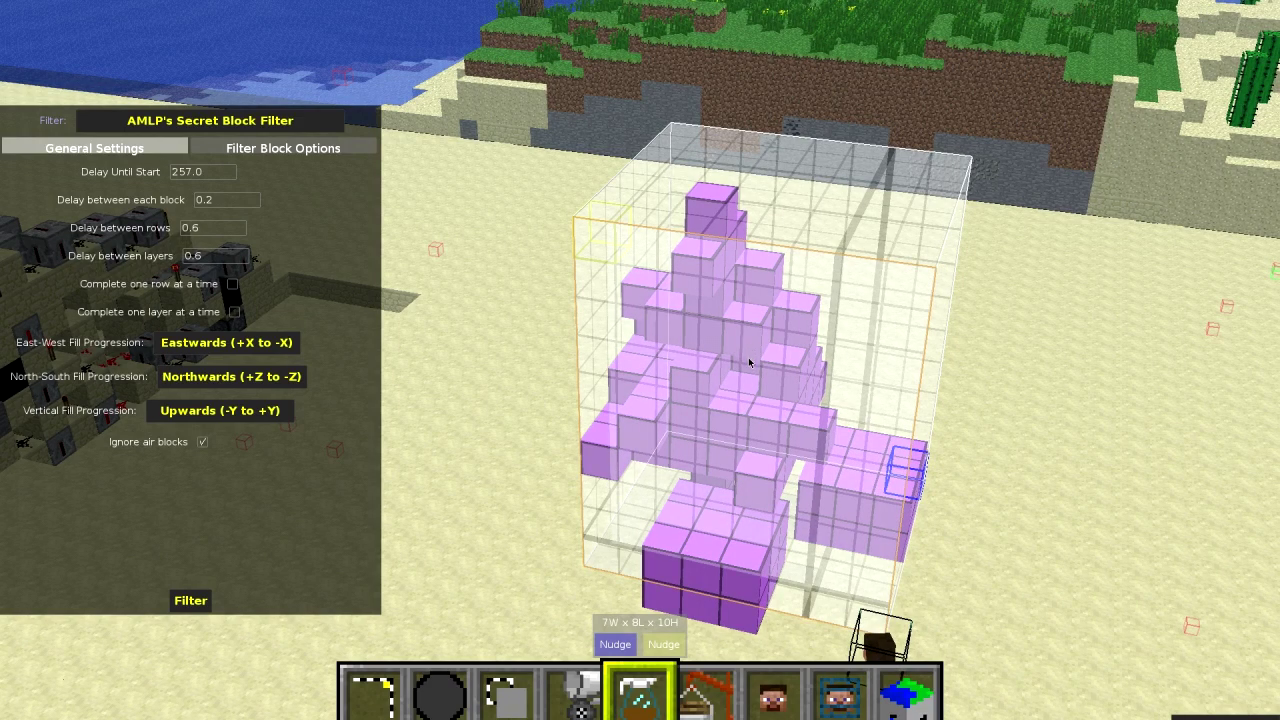
pyautogui.rightClick(747, 366)
pyautogui.press('a')
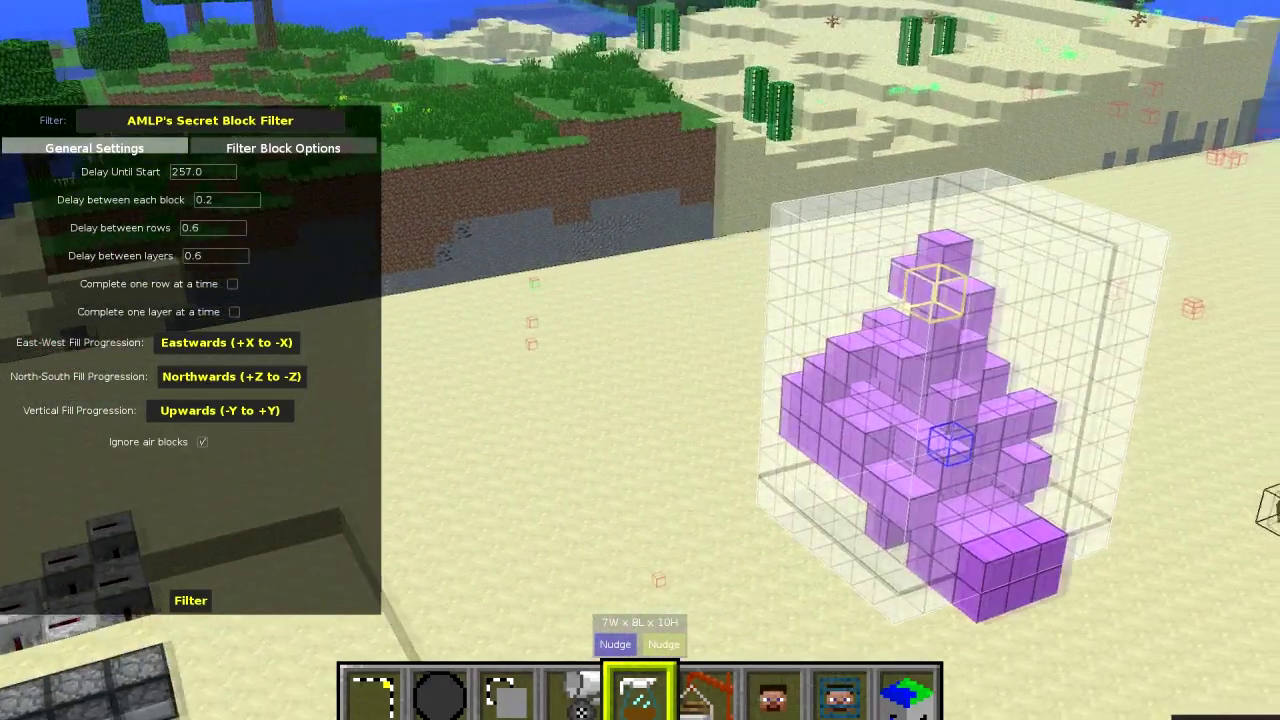
pyautogui.press('w')
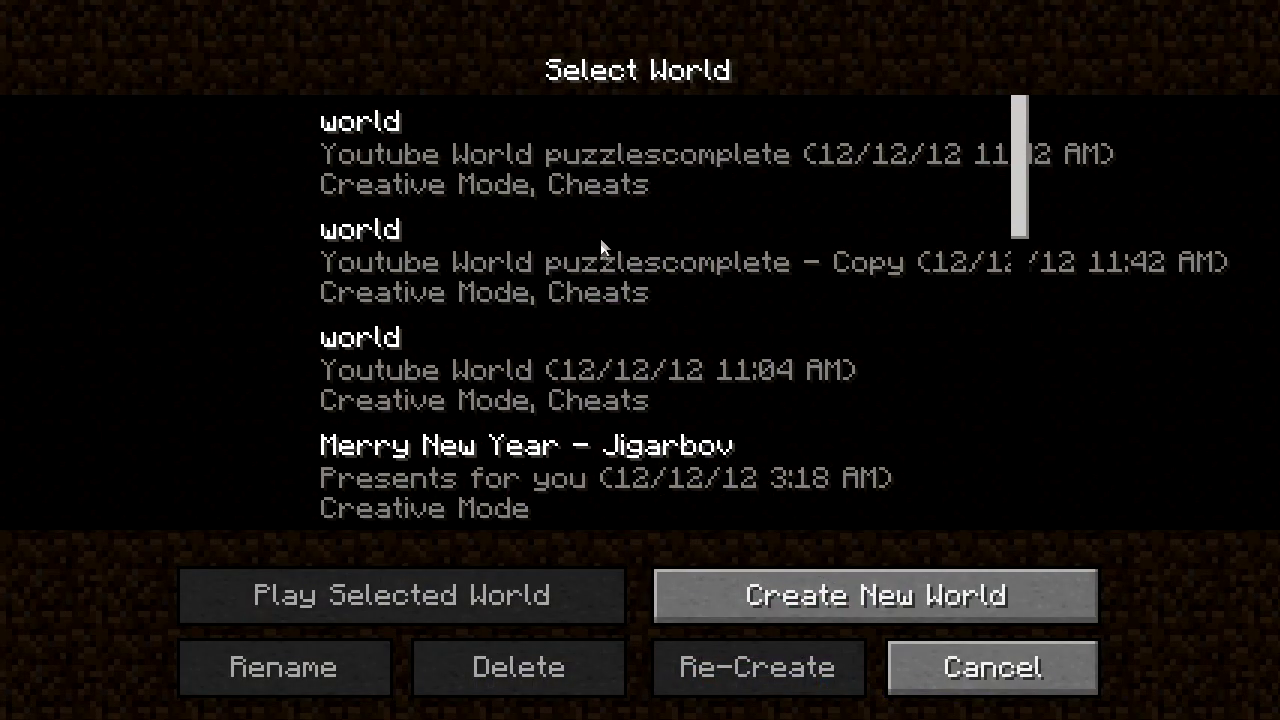
# Switch to Minecraft, play the world "Youtube World puzzlescomplete - Copy" and fly up over the tree site.
pyautogui.click(571, 286)
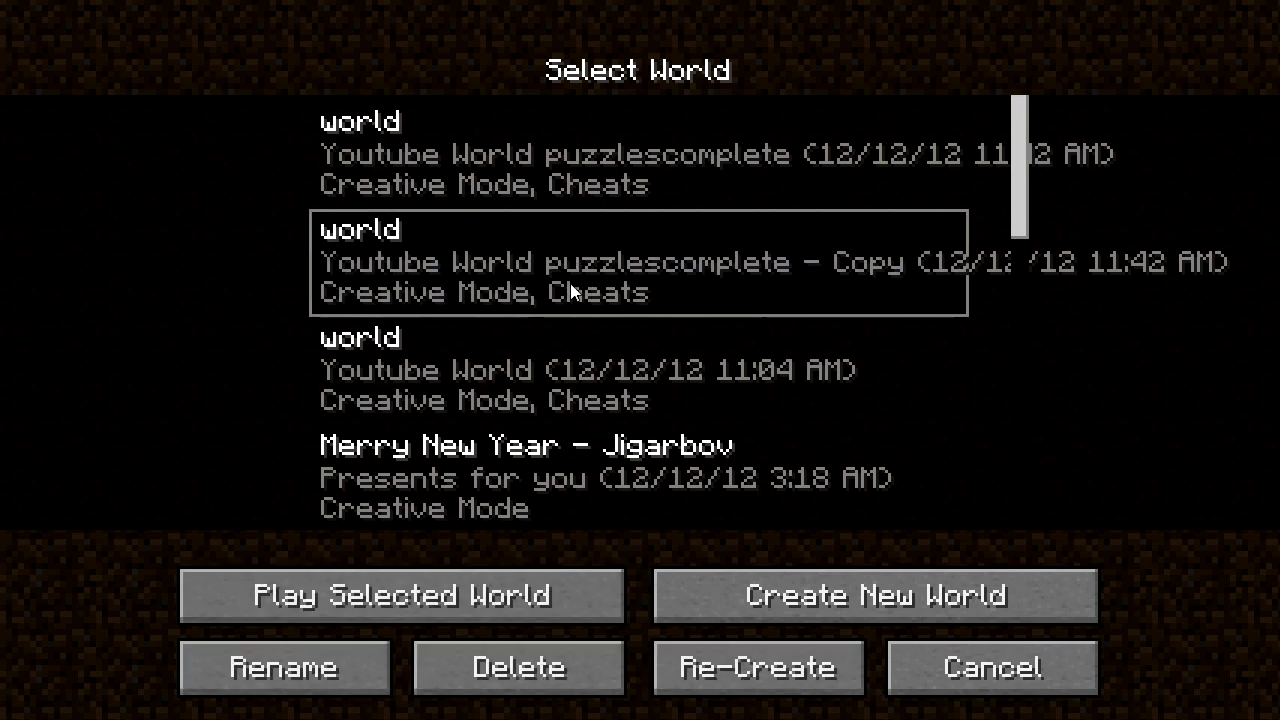
pyautogui.click(467, 601)
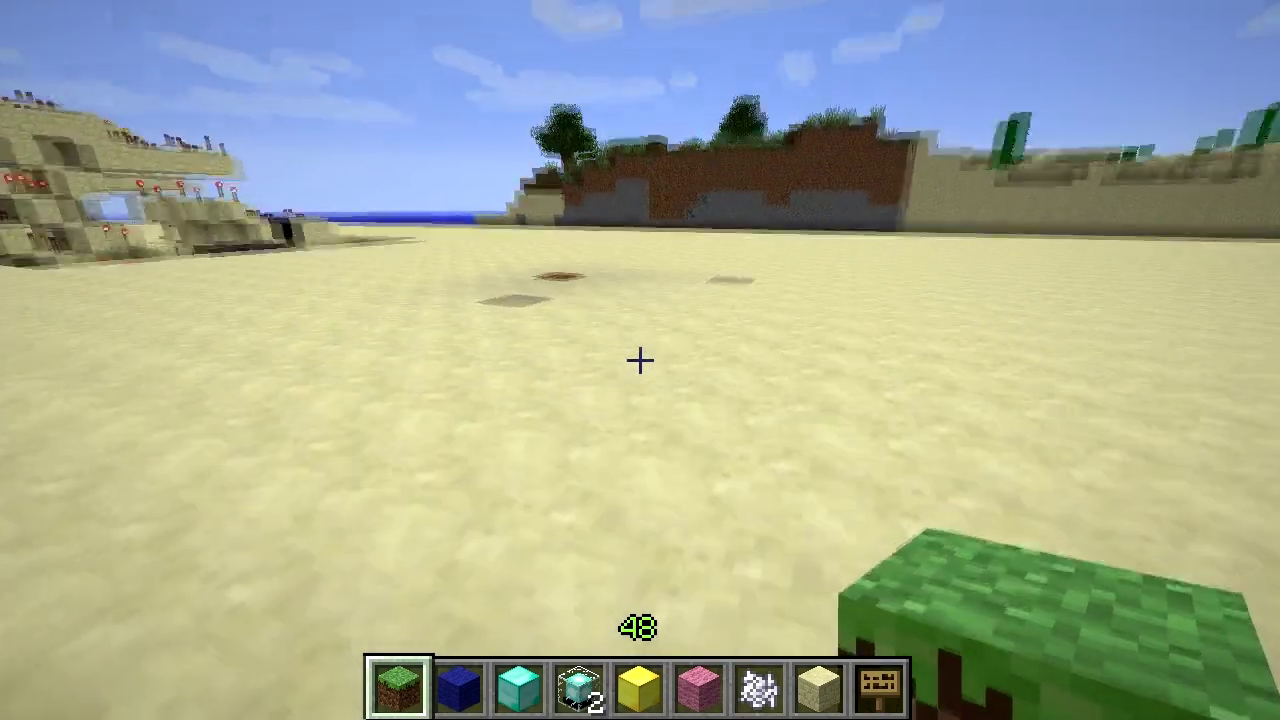
pyautogui.press('w')
pyautogui.press('space')
pyautogui.press('space')
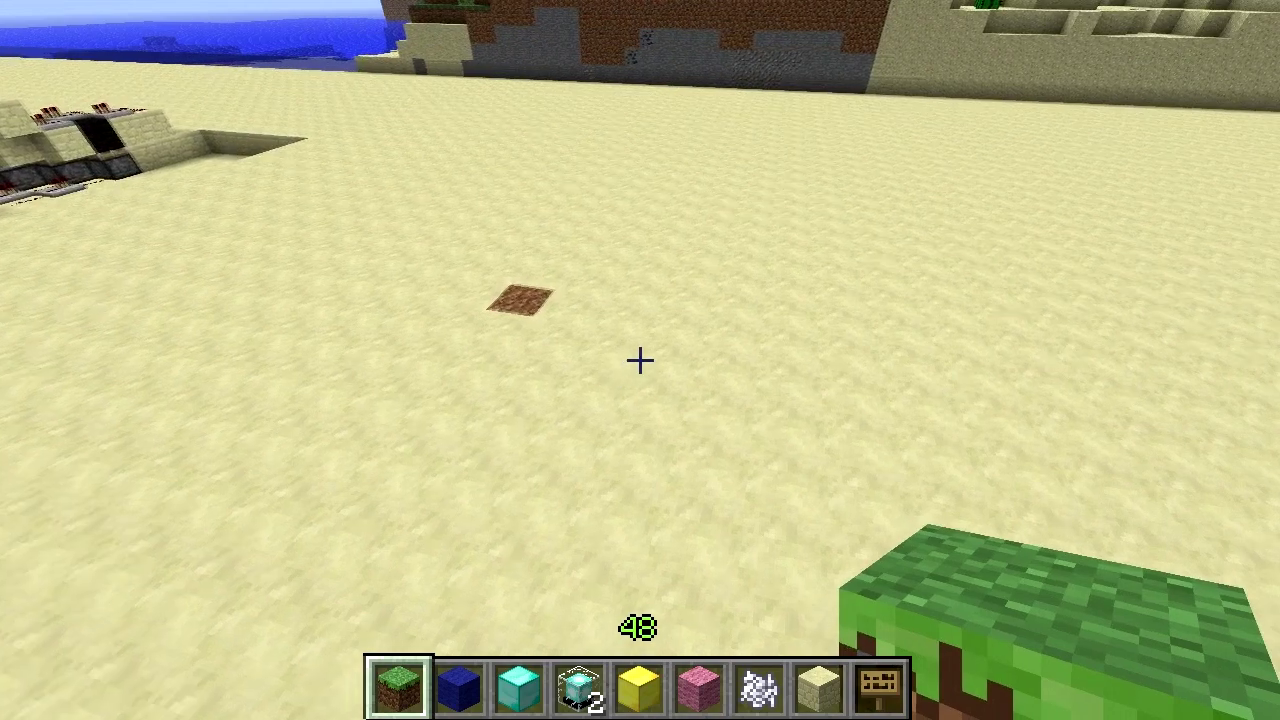
# Watch the presents, trunk, leaves, decorations and gold star build themselves while circling the site.
pyautogui.press('d')
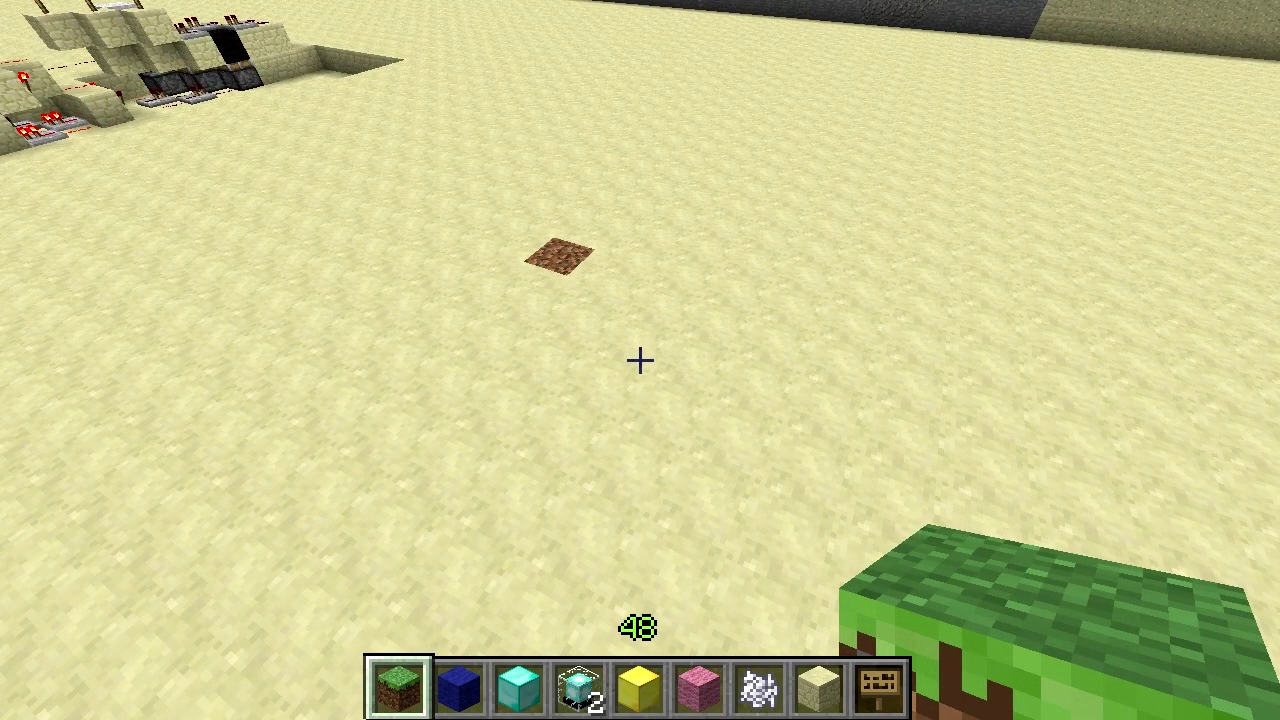
pyautogui.press('s')
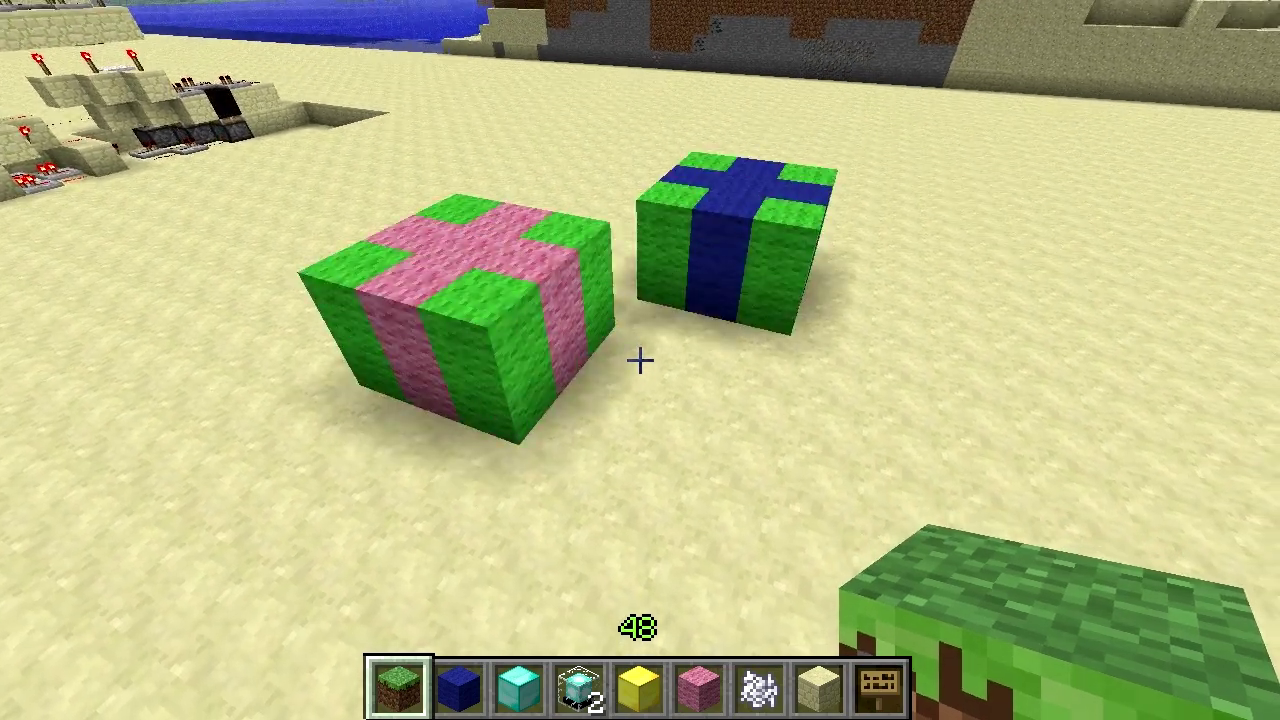
pyautogui.press('a')
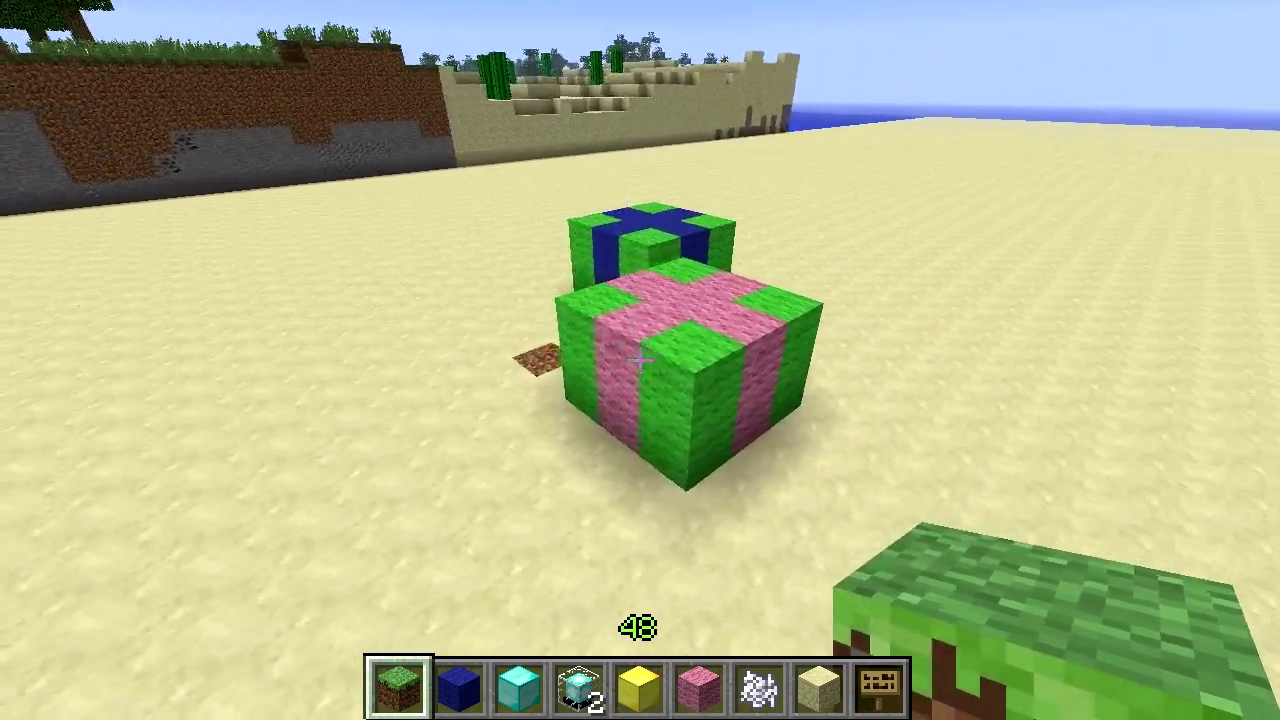
pyautogui.press('a')
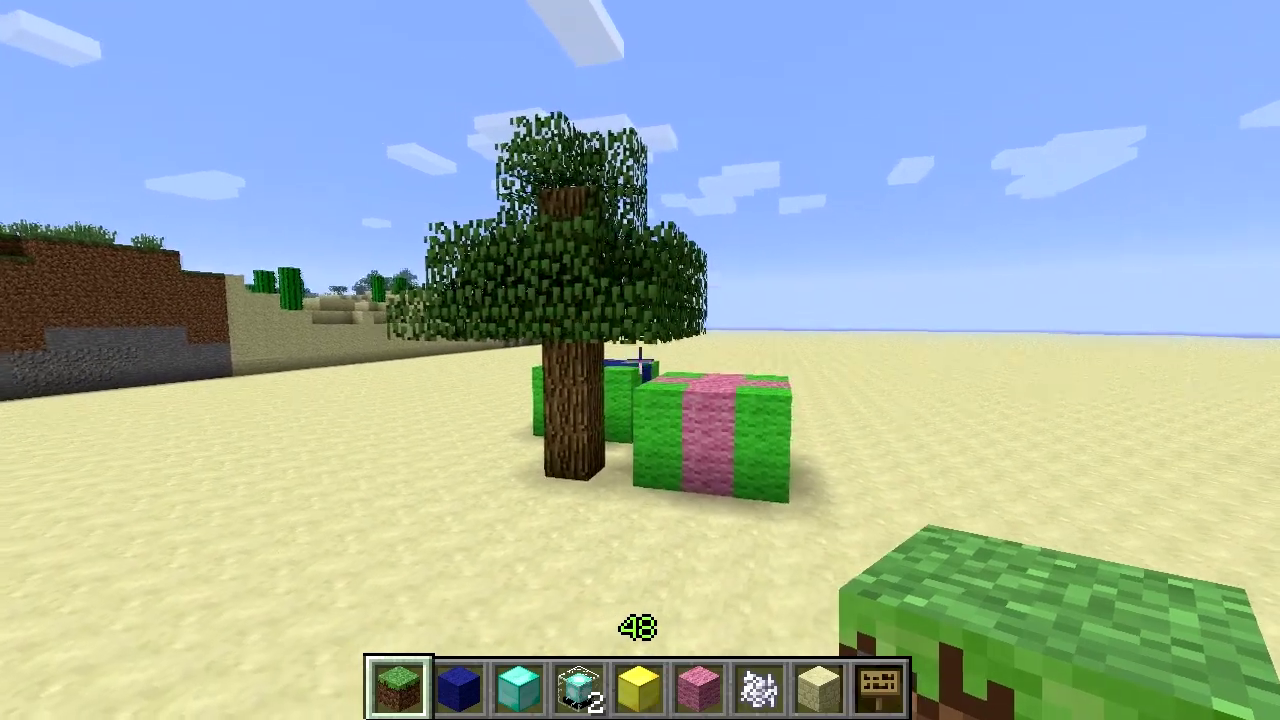
pyautogui.press('space')
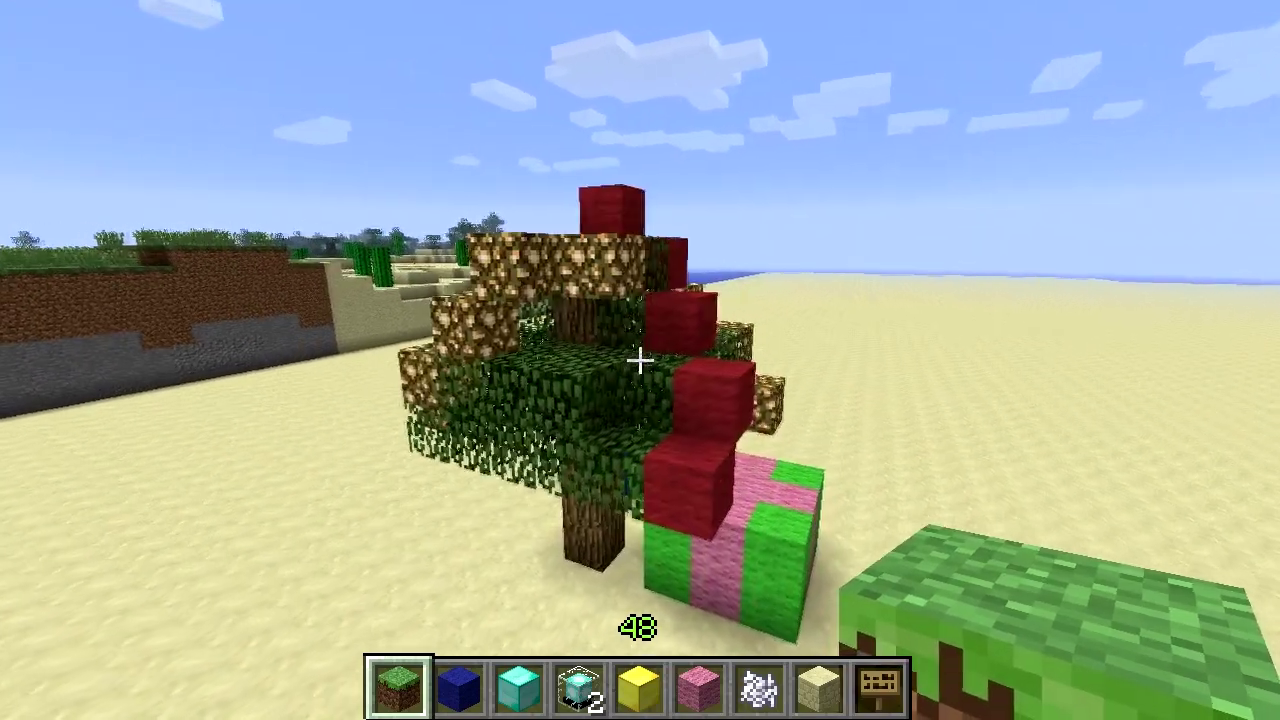
pyautogui.press('space')
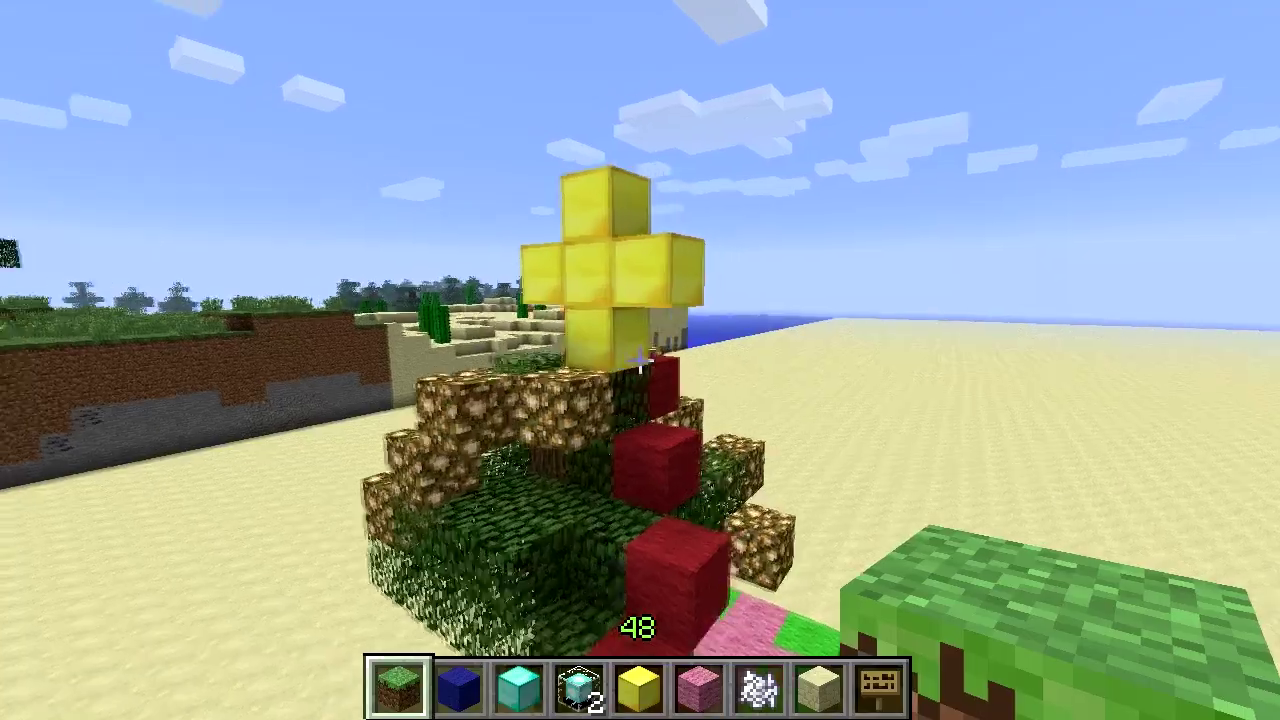
# Fly around the finished Christmas tree and examine its star, decorations and presents from all sides.
pyautogui.press('d')
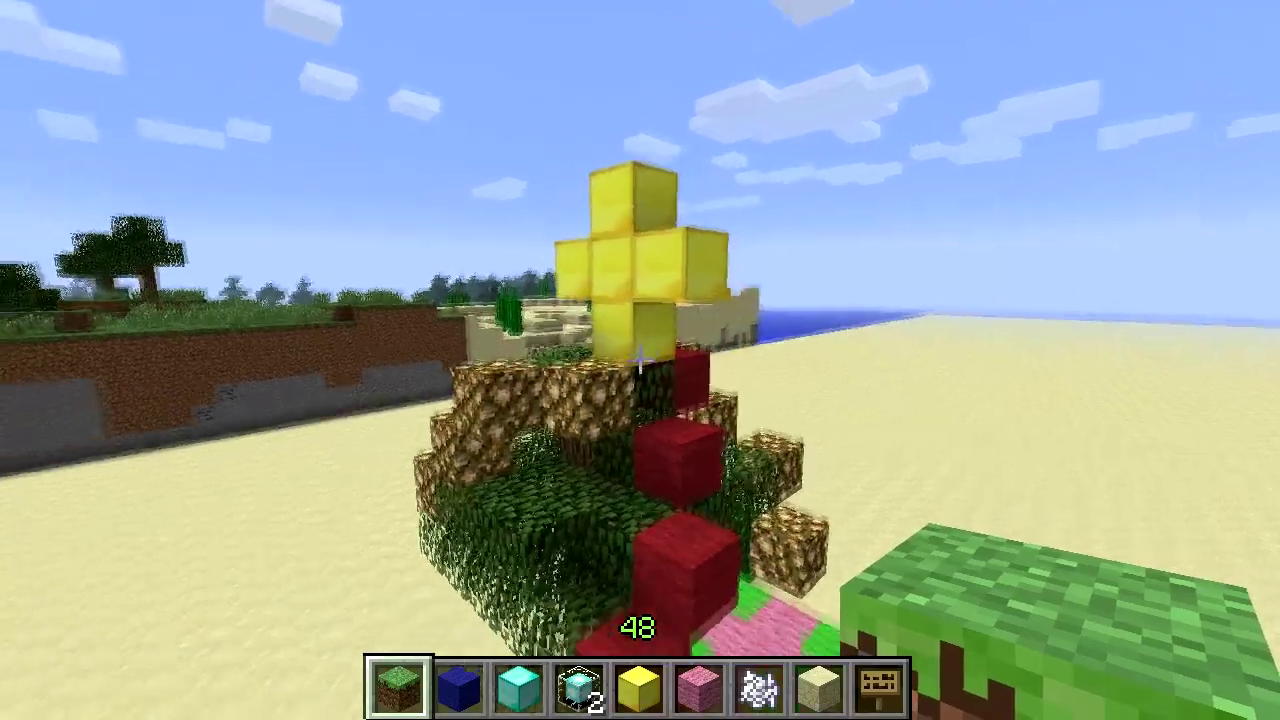
pyautogui.press('d')
pyautogui.press('shift')
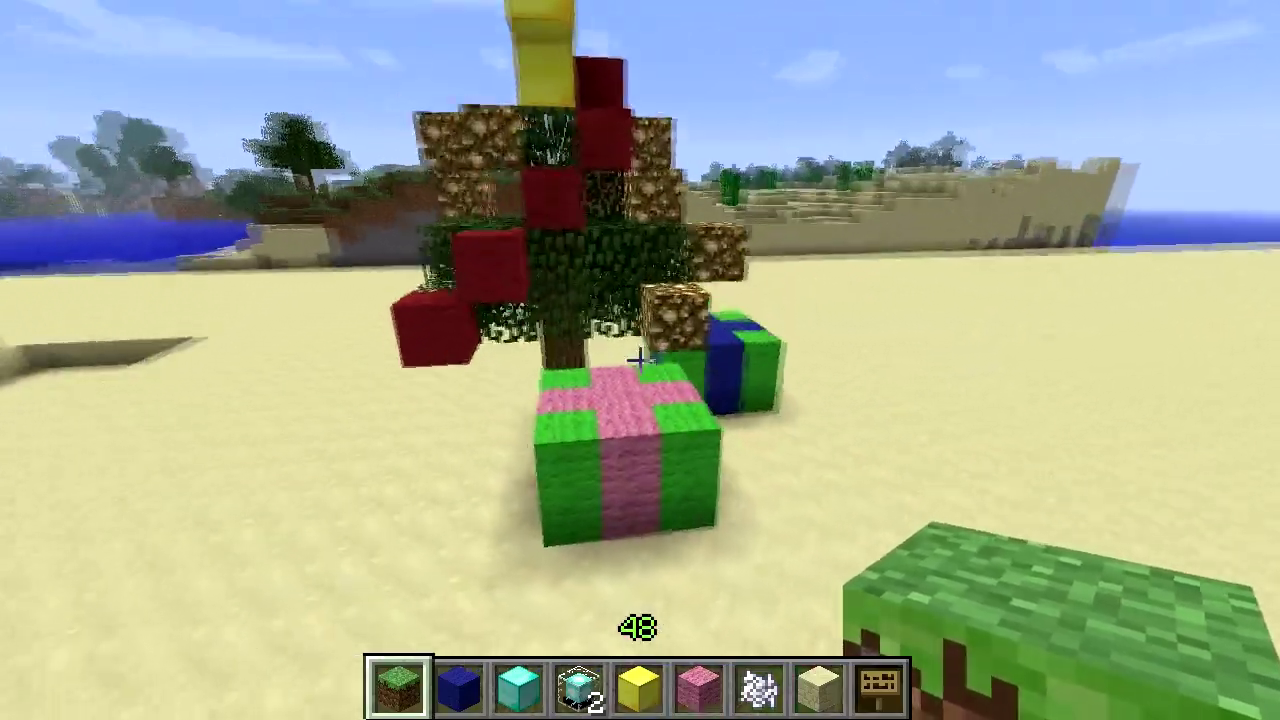
pyautogui.press('d')
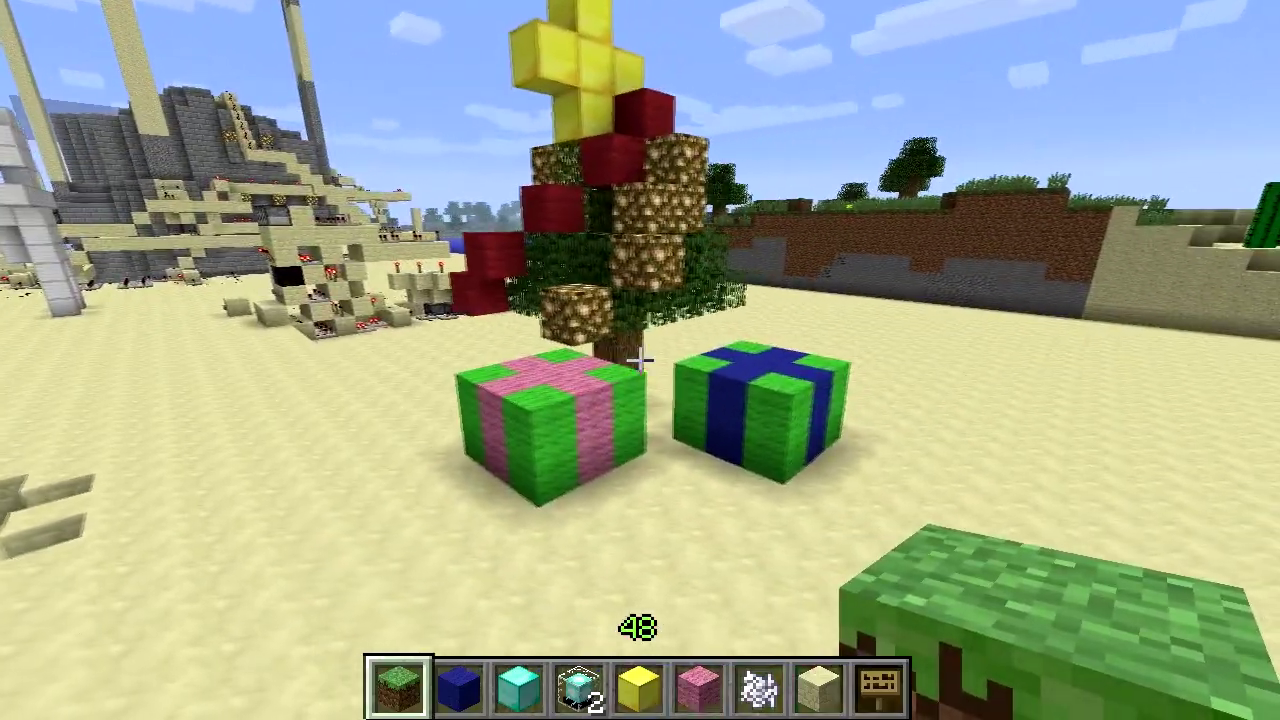
pyautogui.press('space')
pyautogui.press('d')
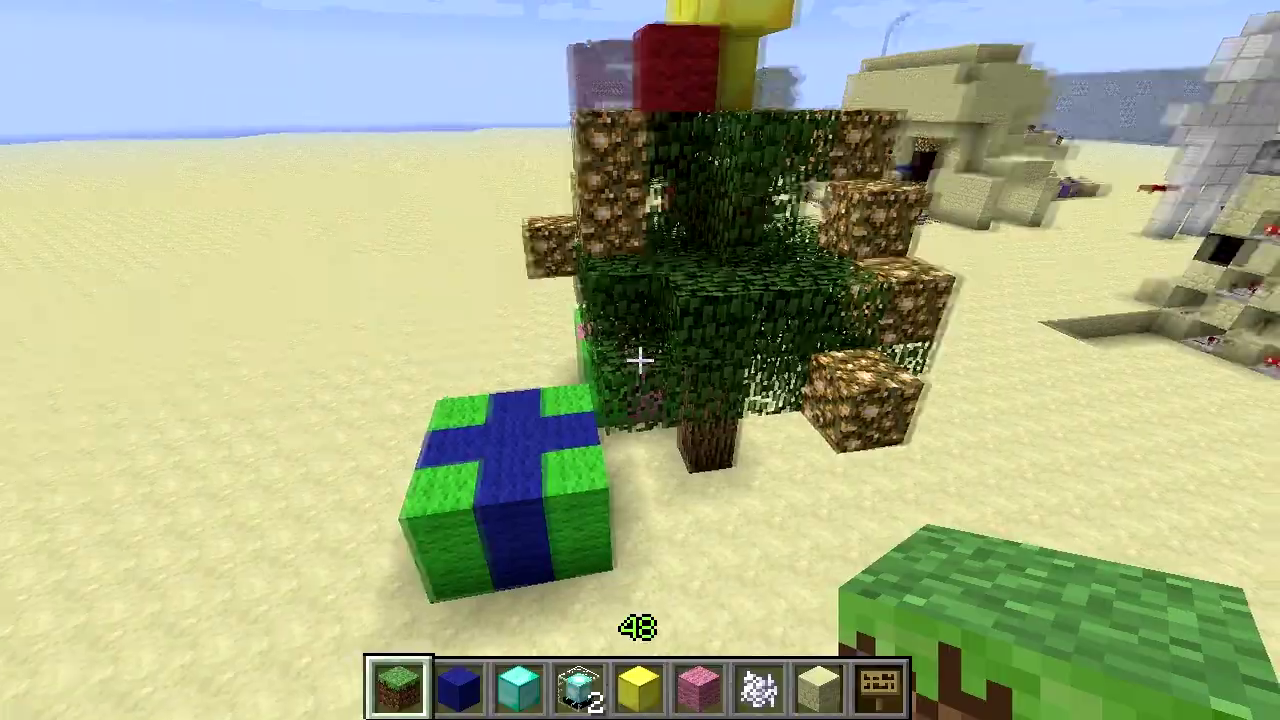
pyautogui.press('a')
pyautogui.press('a')
pyautogui.press('s')
pyautogui.press('shift')
pyautogui.press('a')
pyautogui.press('w')
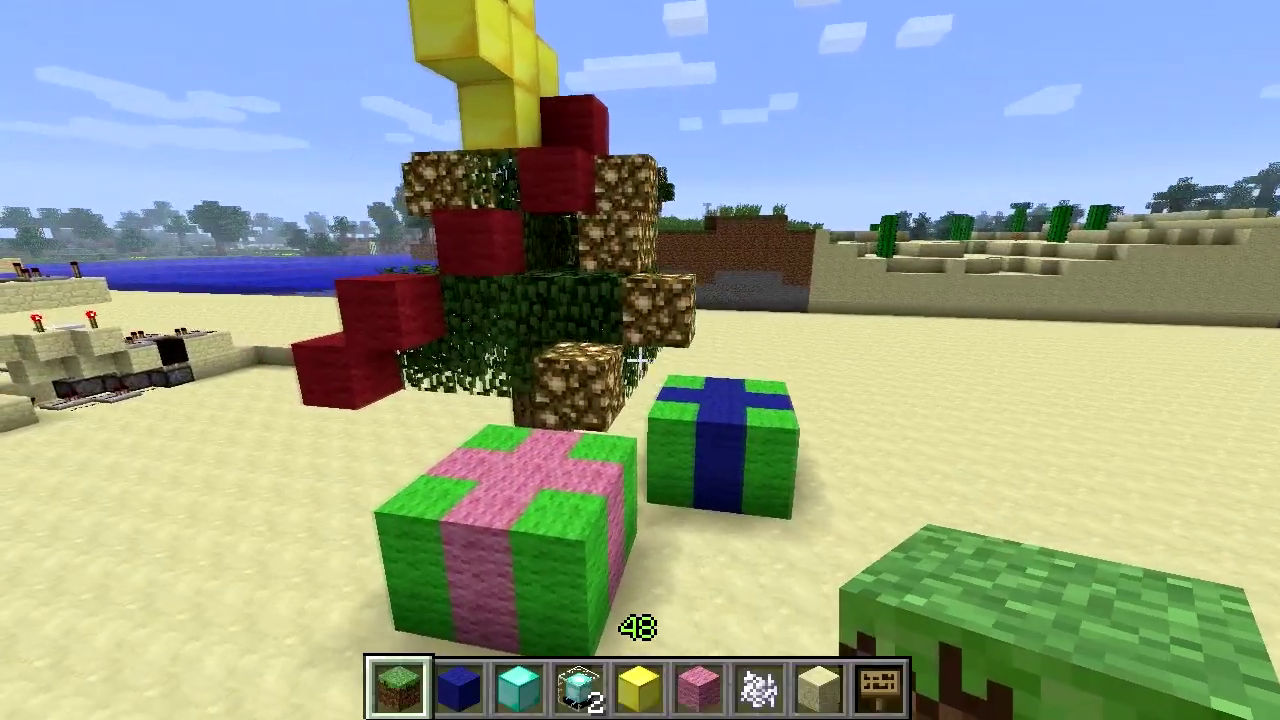
pyautogui.press('a')
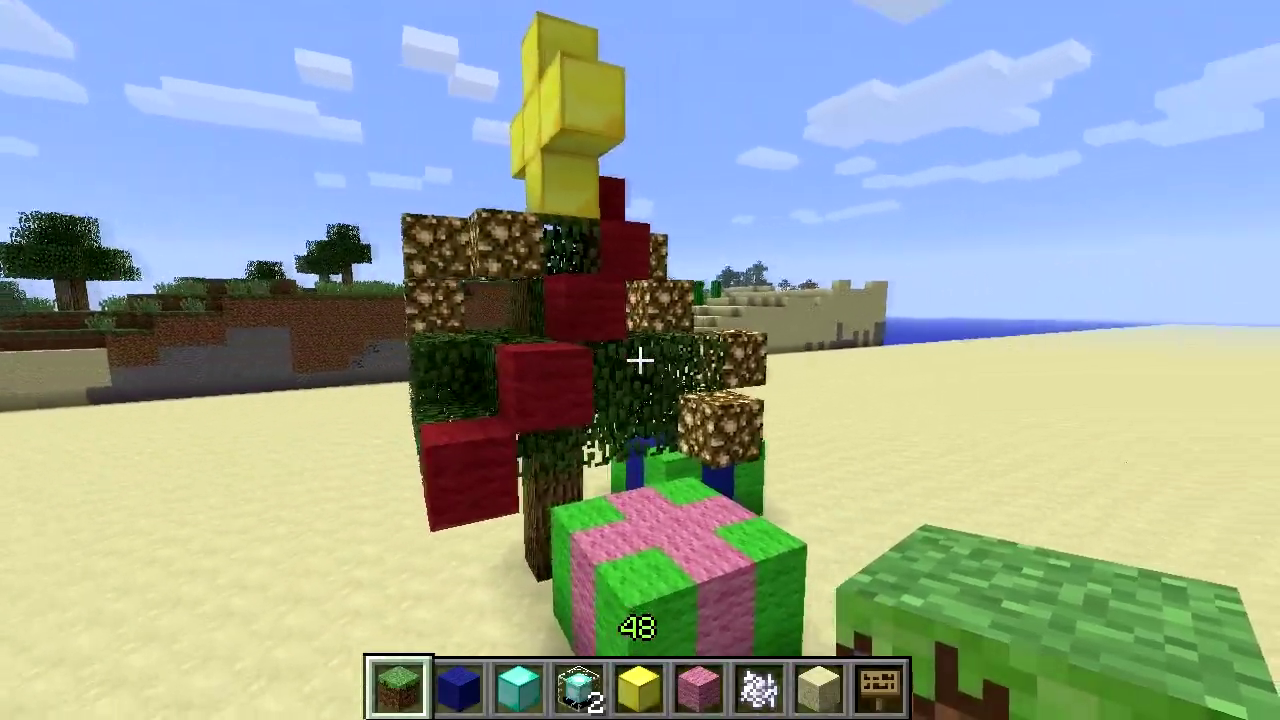
pyautogui.press('d')
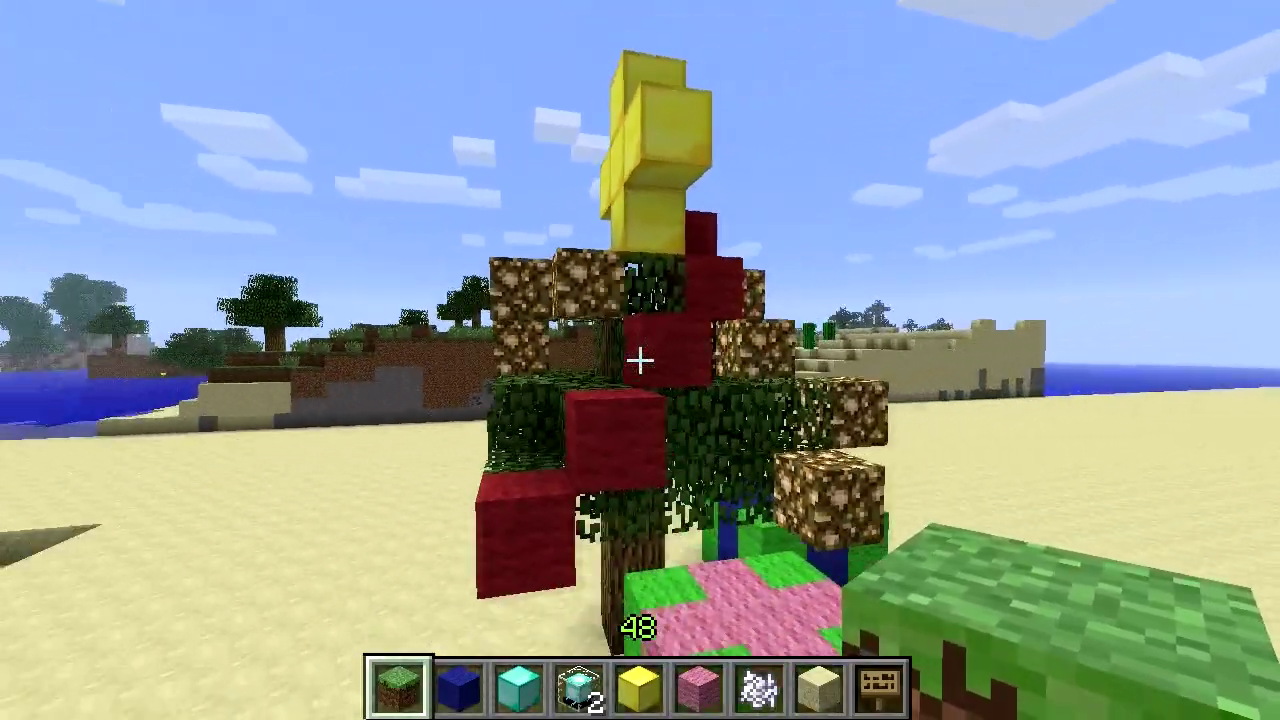